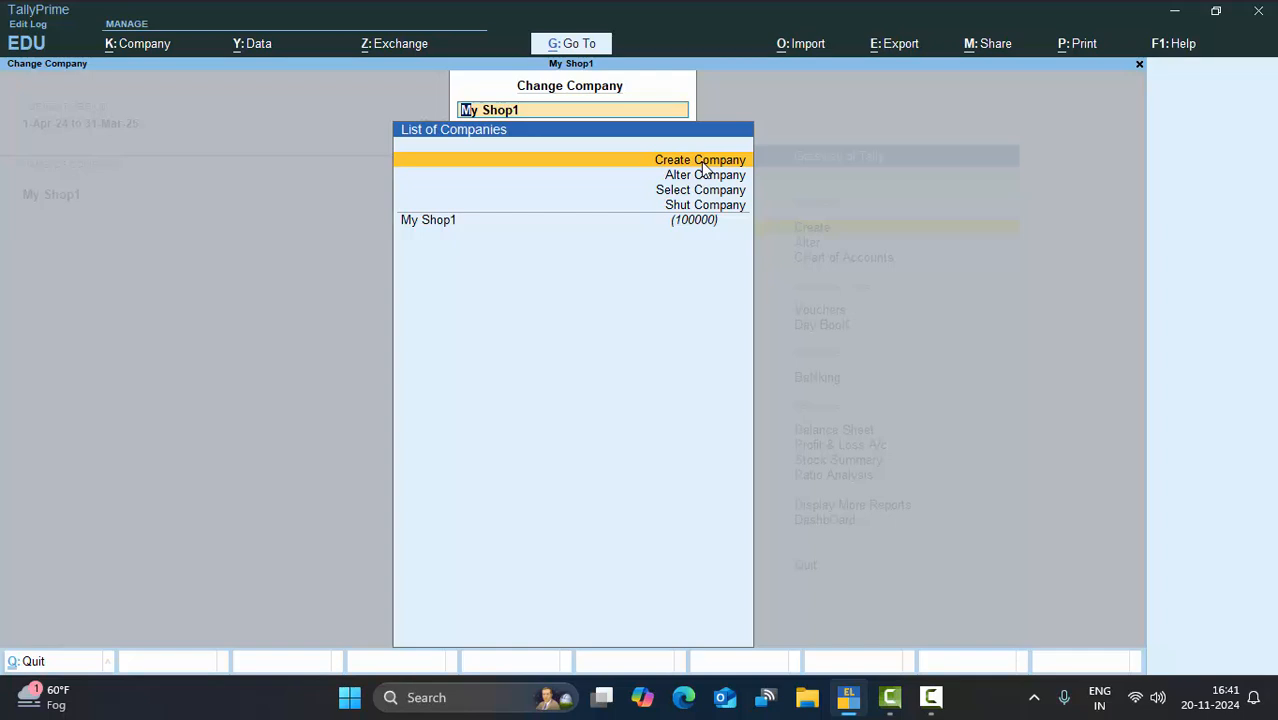
# Step: Start creating a new company named Morning Store 1, using the same mailing name
pyautogui.click(703, 162)
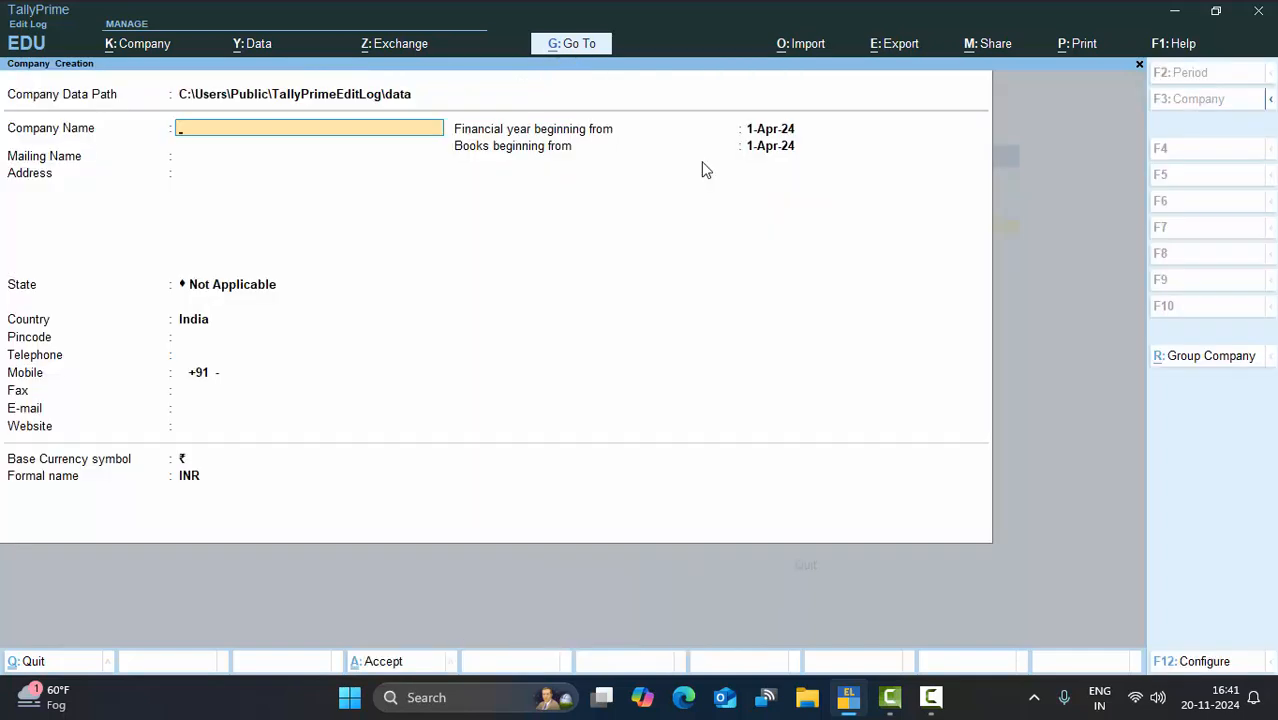
pyautogui.write('Morning Store 1')
pyautogui.press('Return')
pyautogui.press('Return')
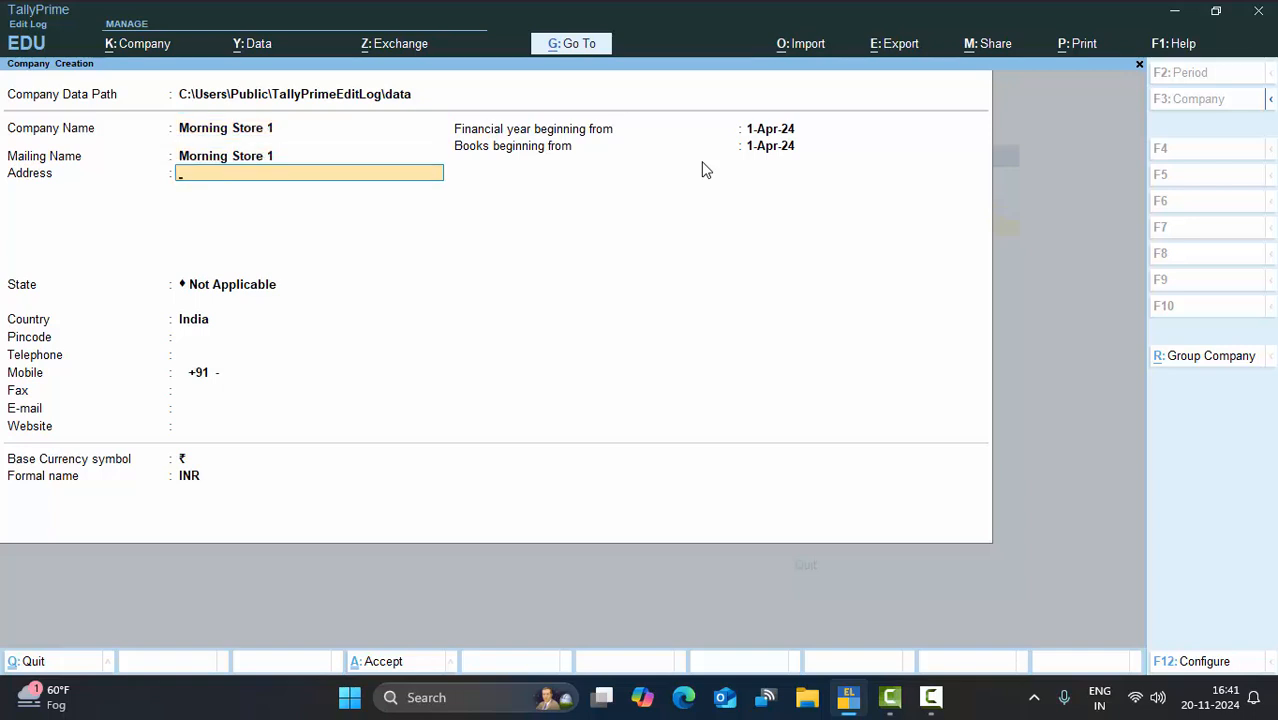
# Step: Fill in the company's address, set its state to Uttar Pradesh and enter its postal pincode
pyautogui.write('New Colony Deoria')
pyautogui.press('Return')
pyautogui.press('Return')
pyautogui.write('U')
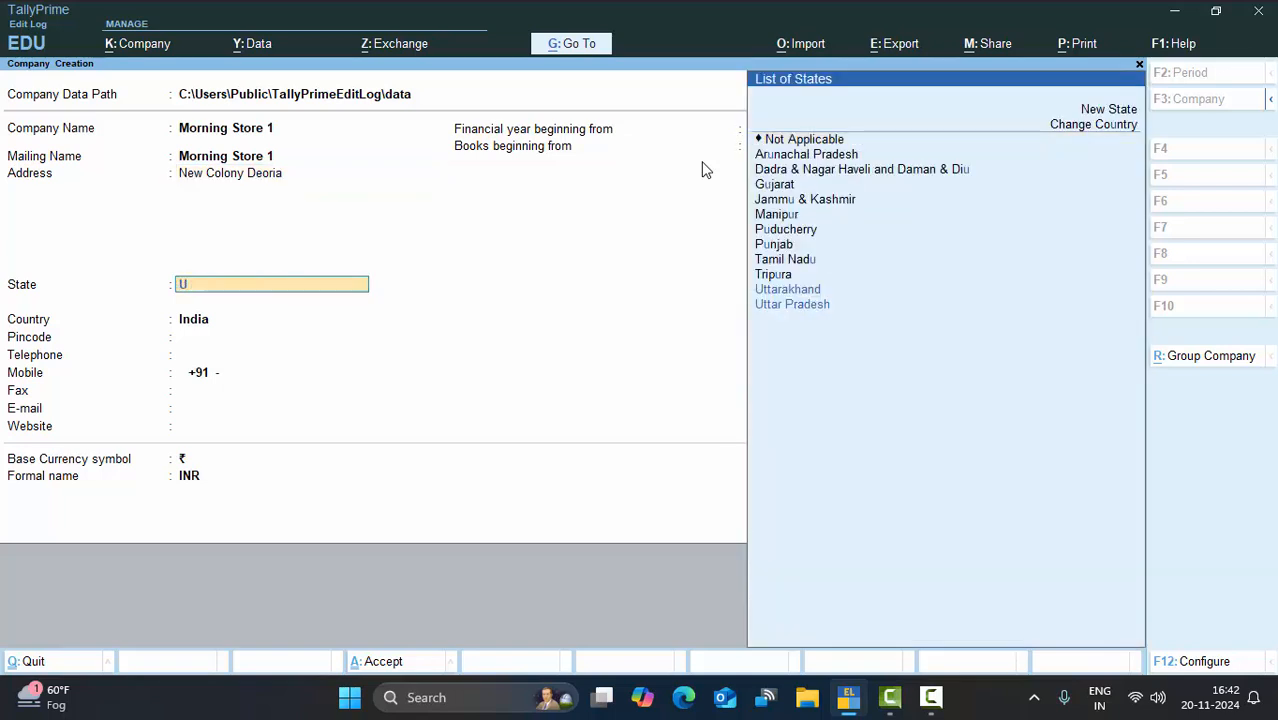
pyautogui.press('Return')
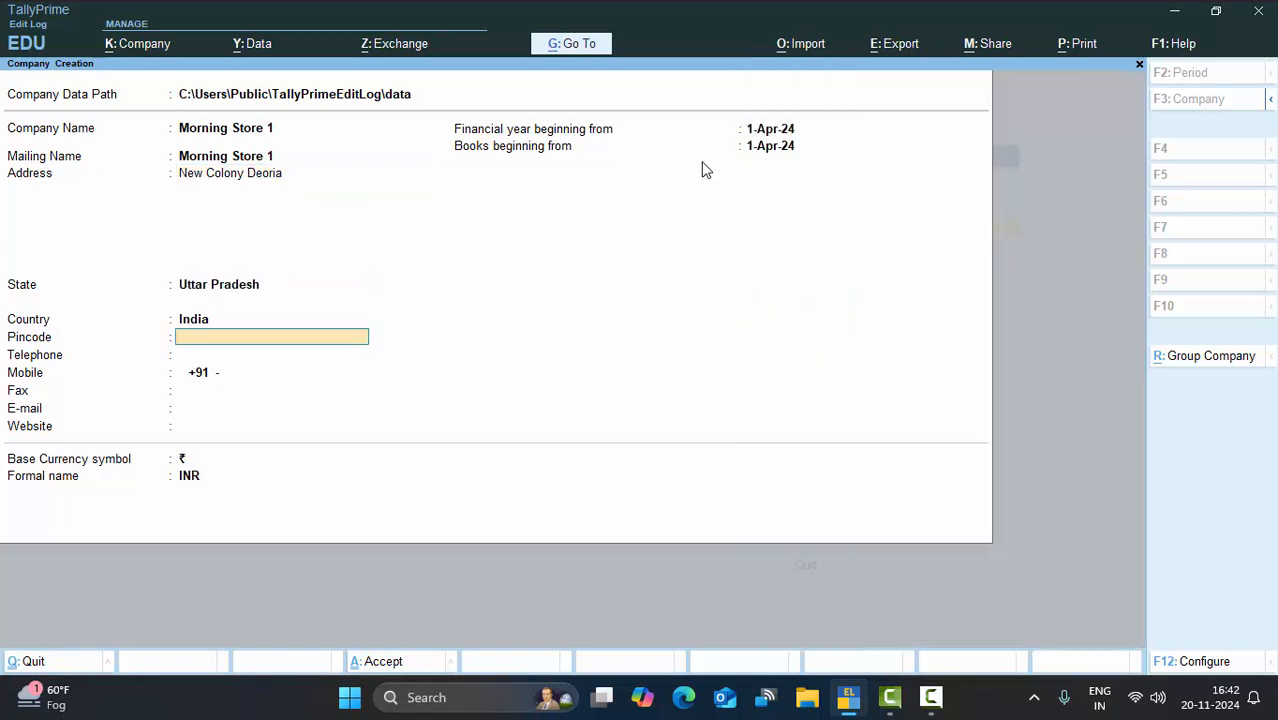
pyautogui.write('274001')
pyautogui.press('Return')
# Step: Accept the remaining company details with INR as the currency, create the company and save its default features
pyautogui.press('Return')
pyautogui.press('Return')
pyautogui.press('Return')
pyautogui.press('Return')
pyautogui.press('Return')
pyautogui.press('Return')
pyautogui.press('Return')
pyautogui.press('Return')
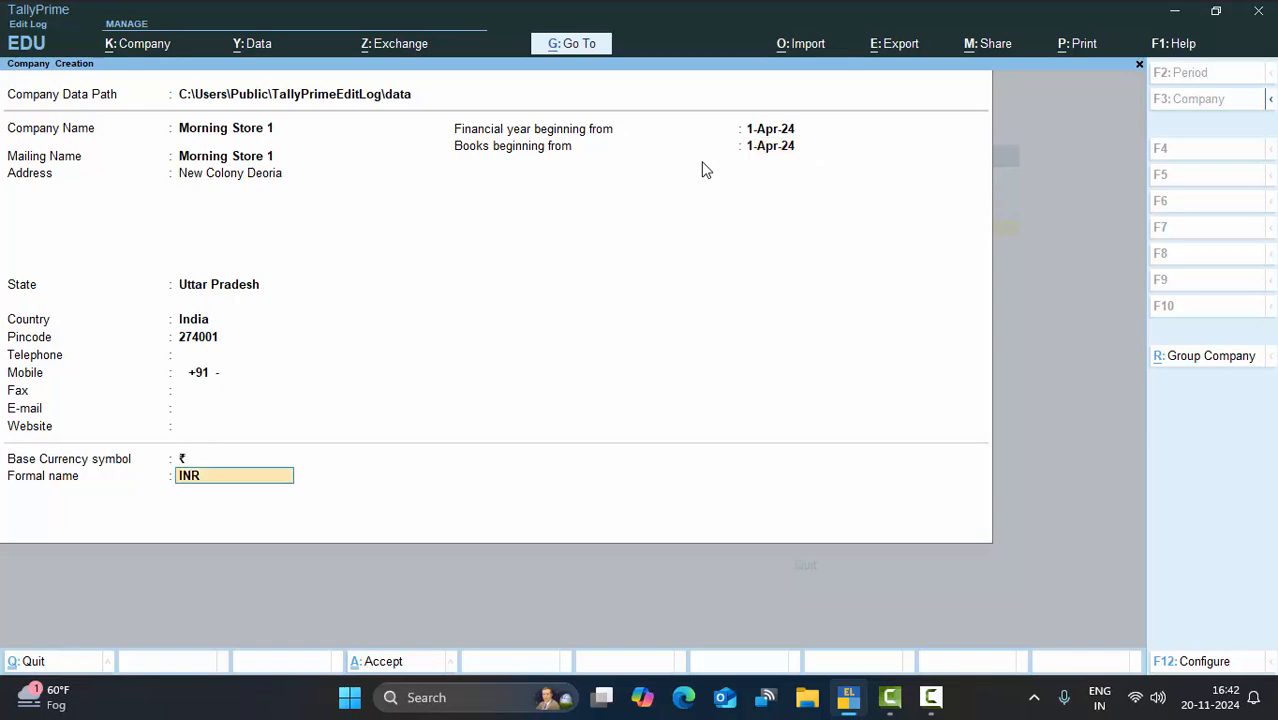
pyautogui.press('Return')
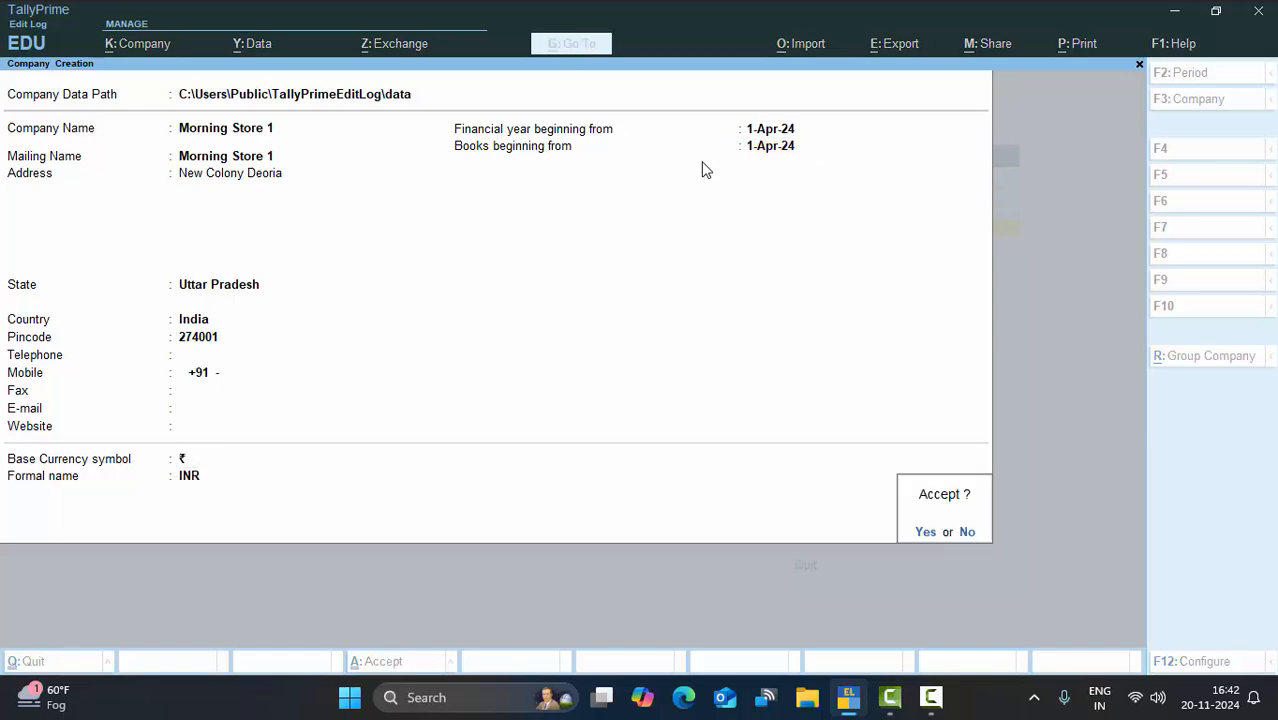
pyautogui.press('Return')
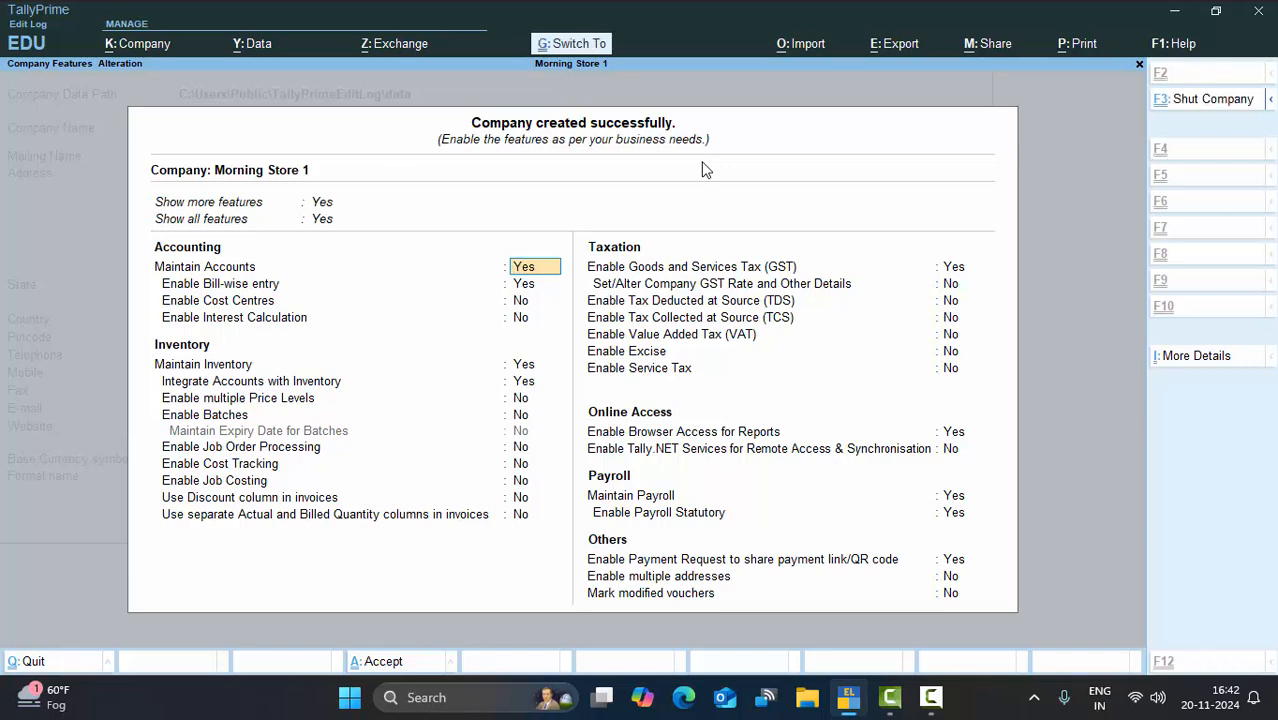
pyautogui.hotkey('ctrl', 'a')
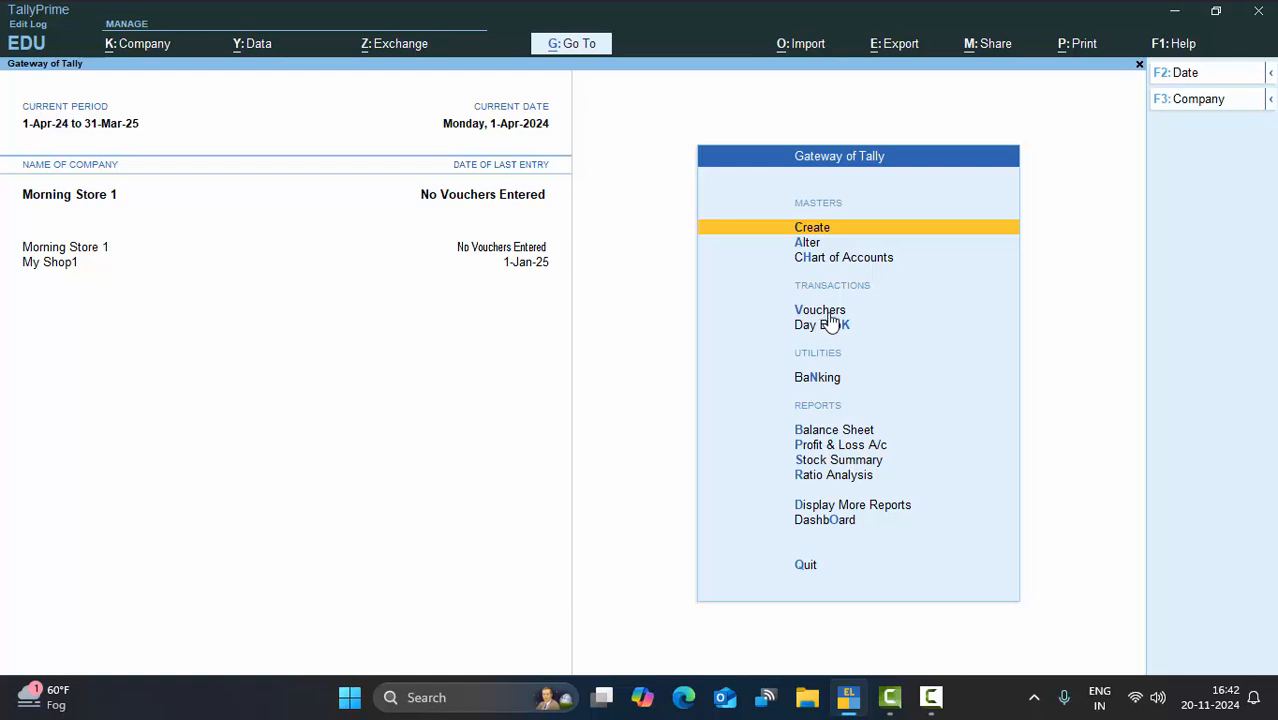
# Step: Open a new receipt voucher and start a ledger named Capital A/c for its credit entry
pyautogui.click(850, 311)
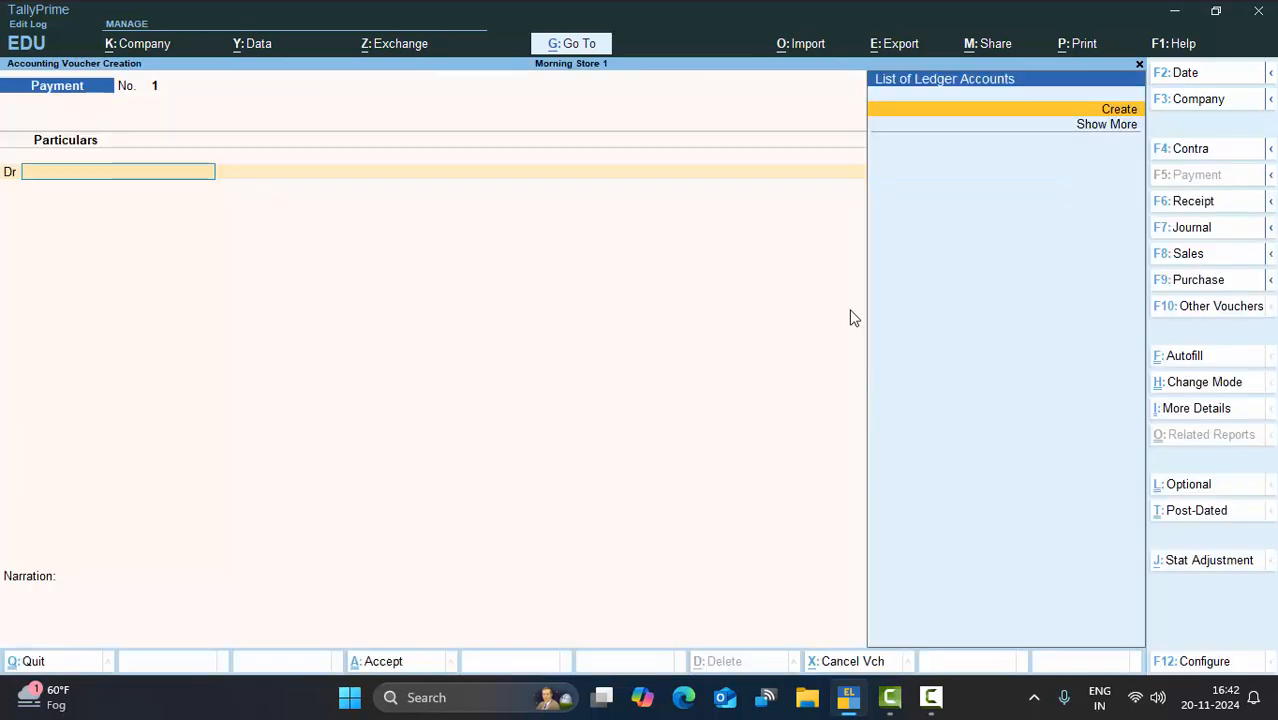
pyautogui.click(1186, 207)
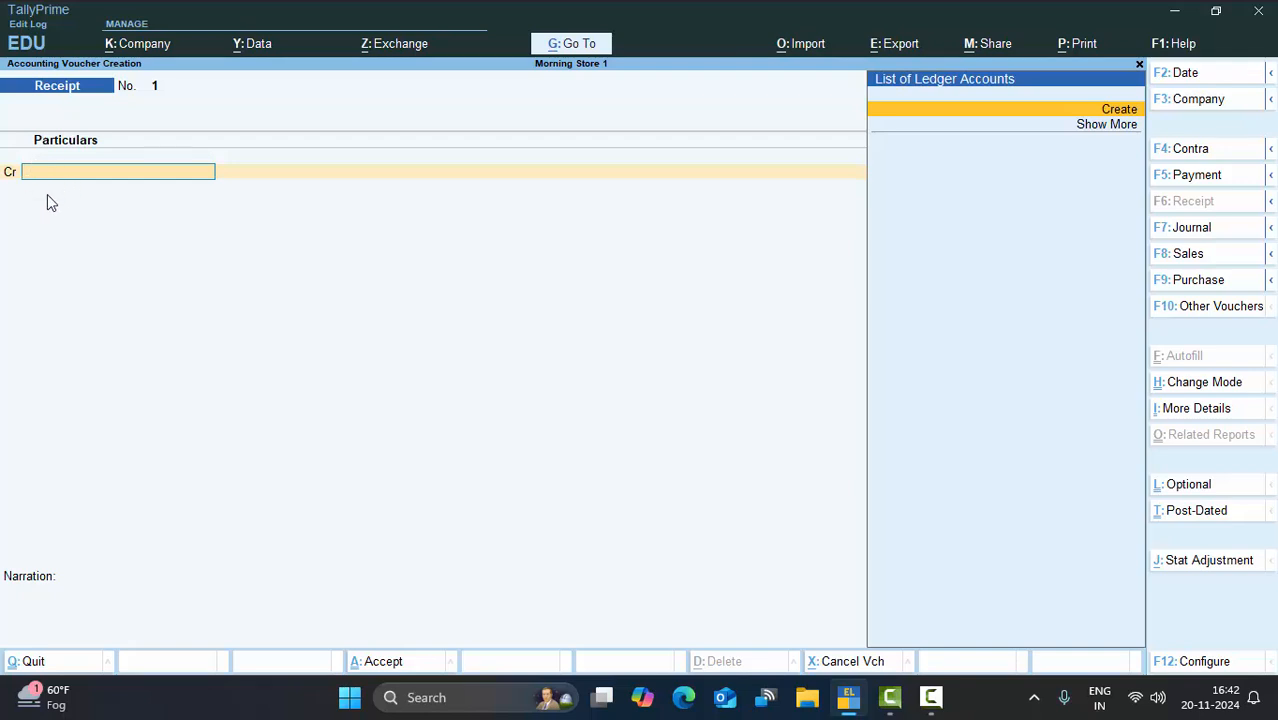
pyautogui.write('C')
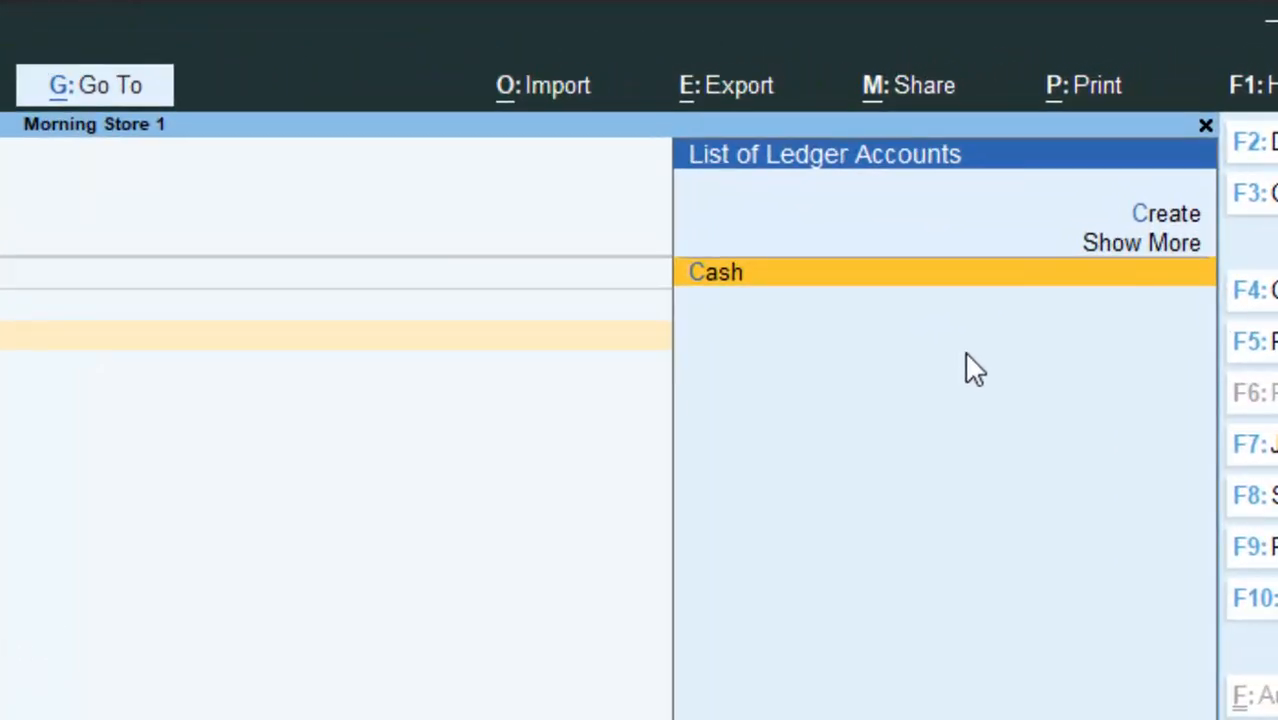
pyautogui.press('Up')
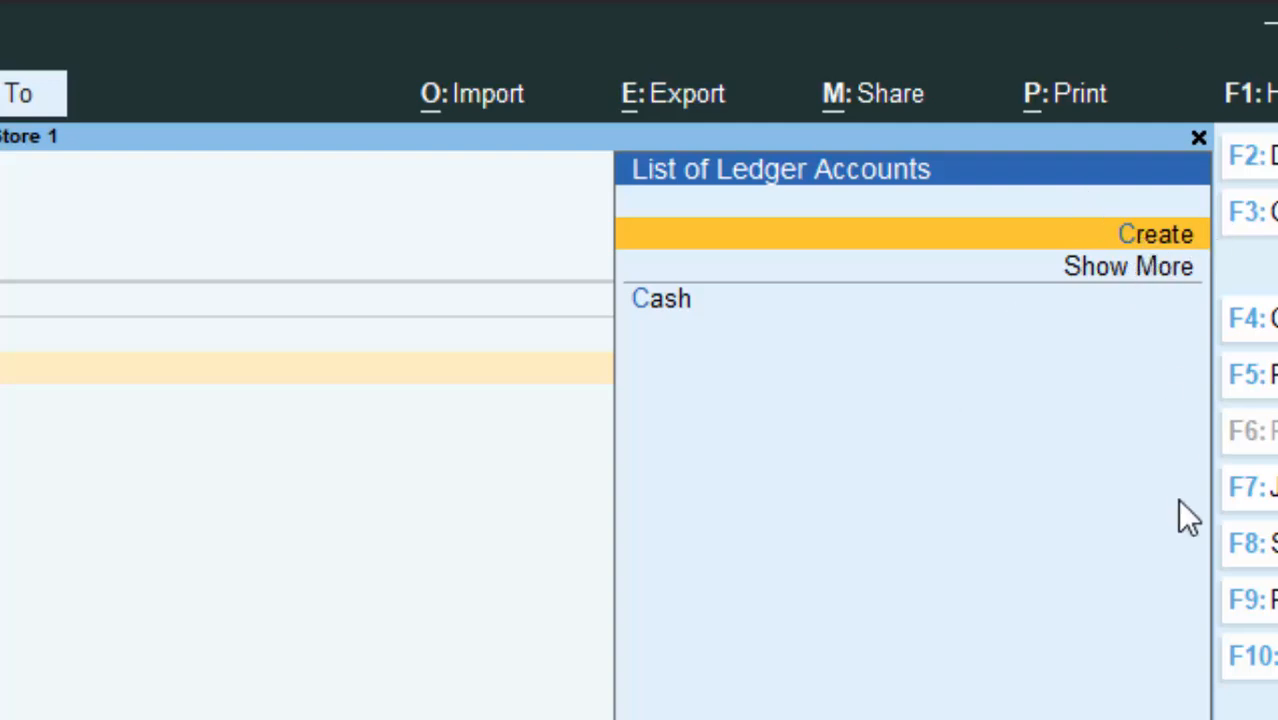
pyautogui.hotkey('alt', 'c')
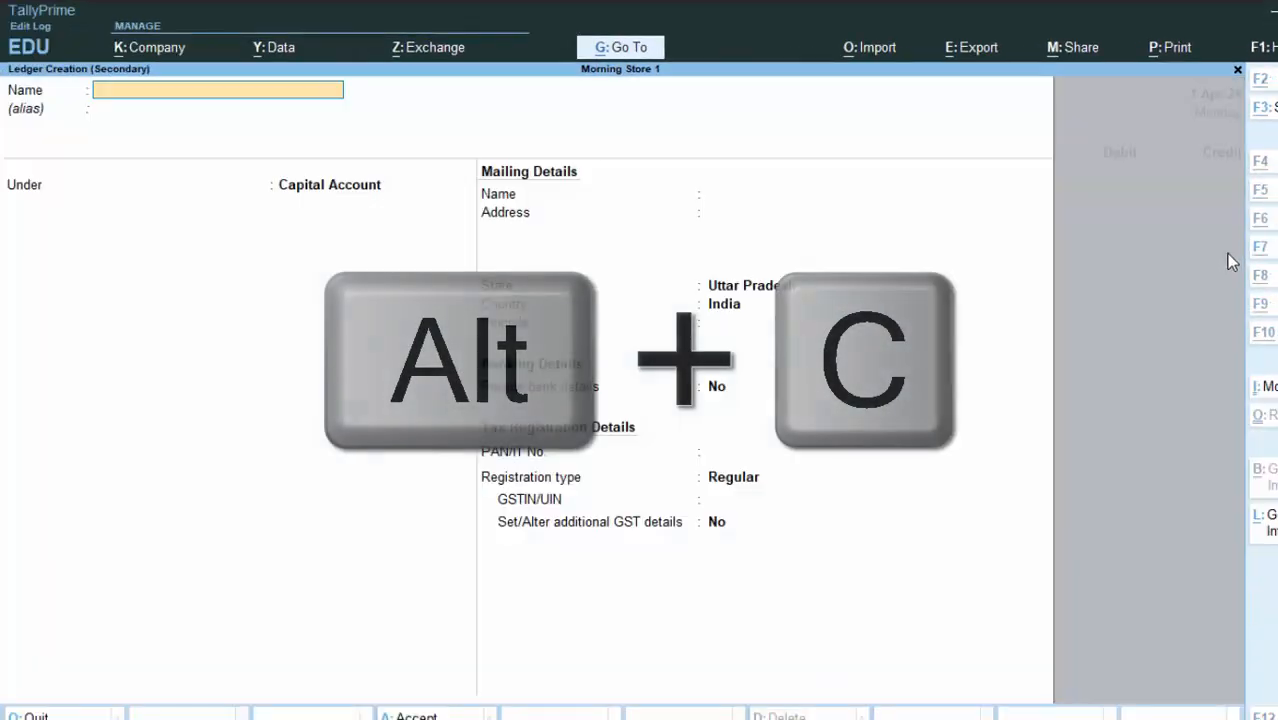
pyautogui.write('Capit')
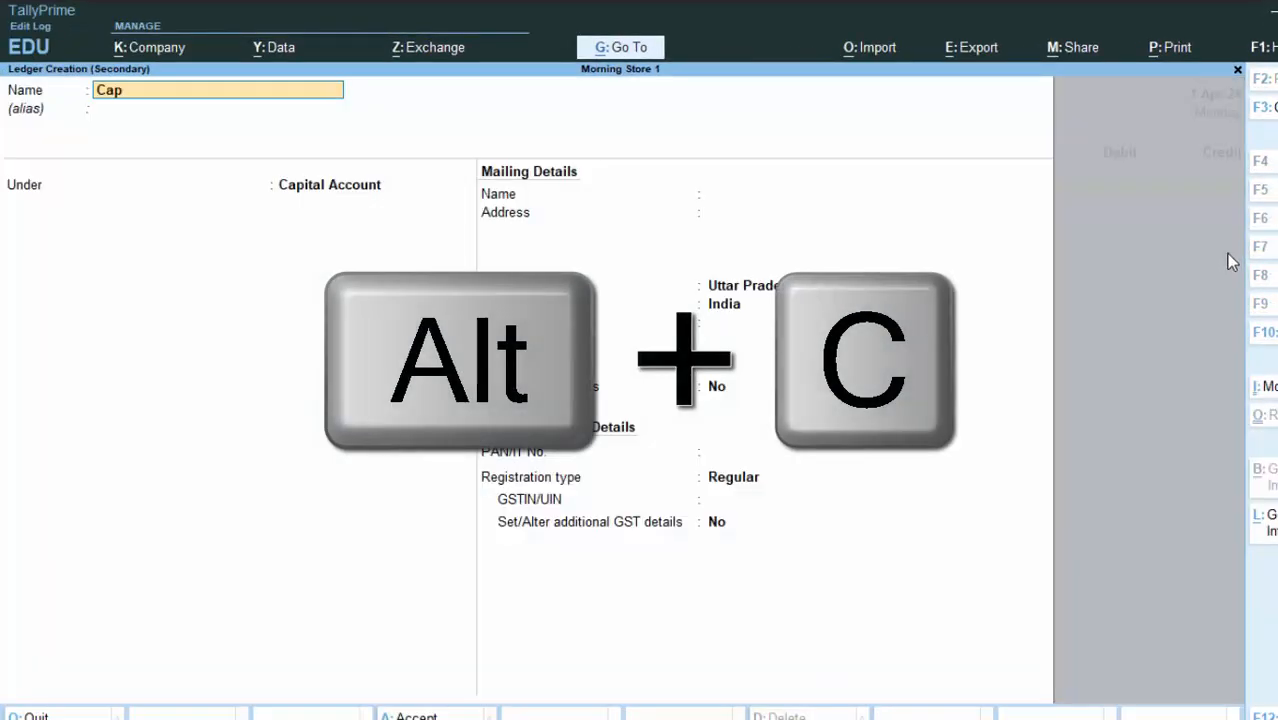
pyautogui.write('al a/')
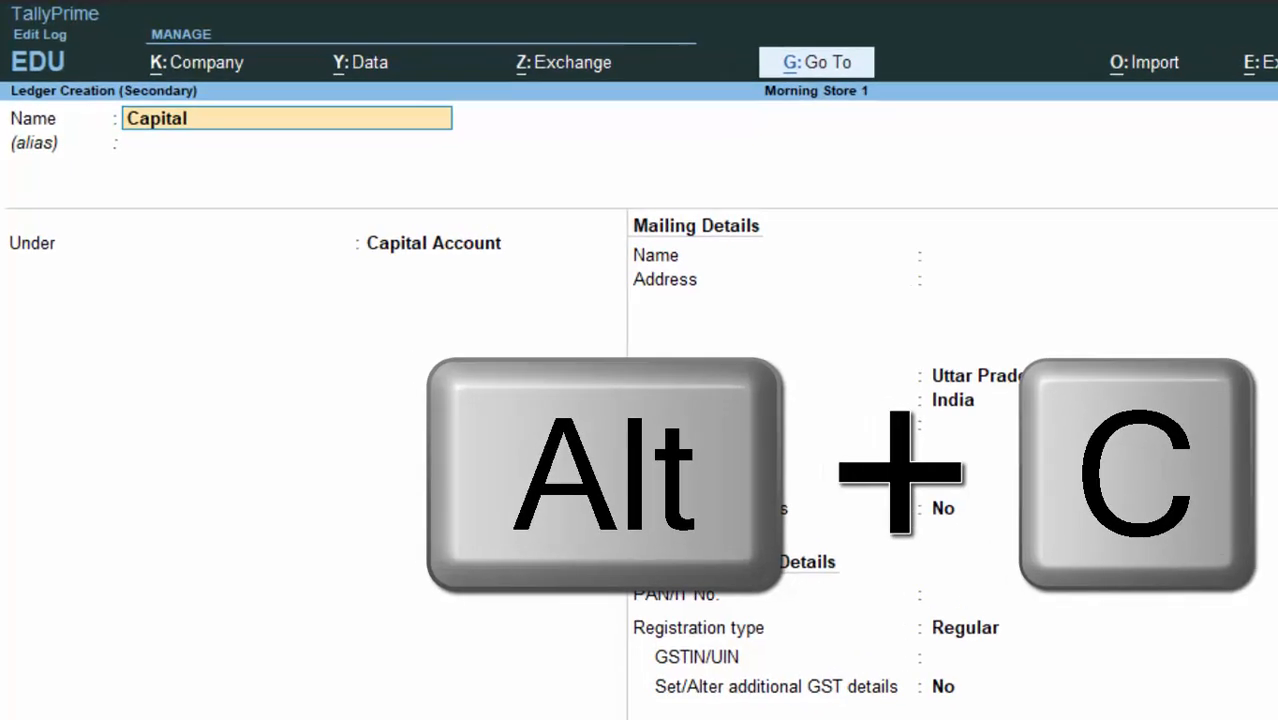
pyautogui.write('c')
pyautogui.press('Return')
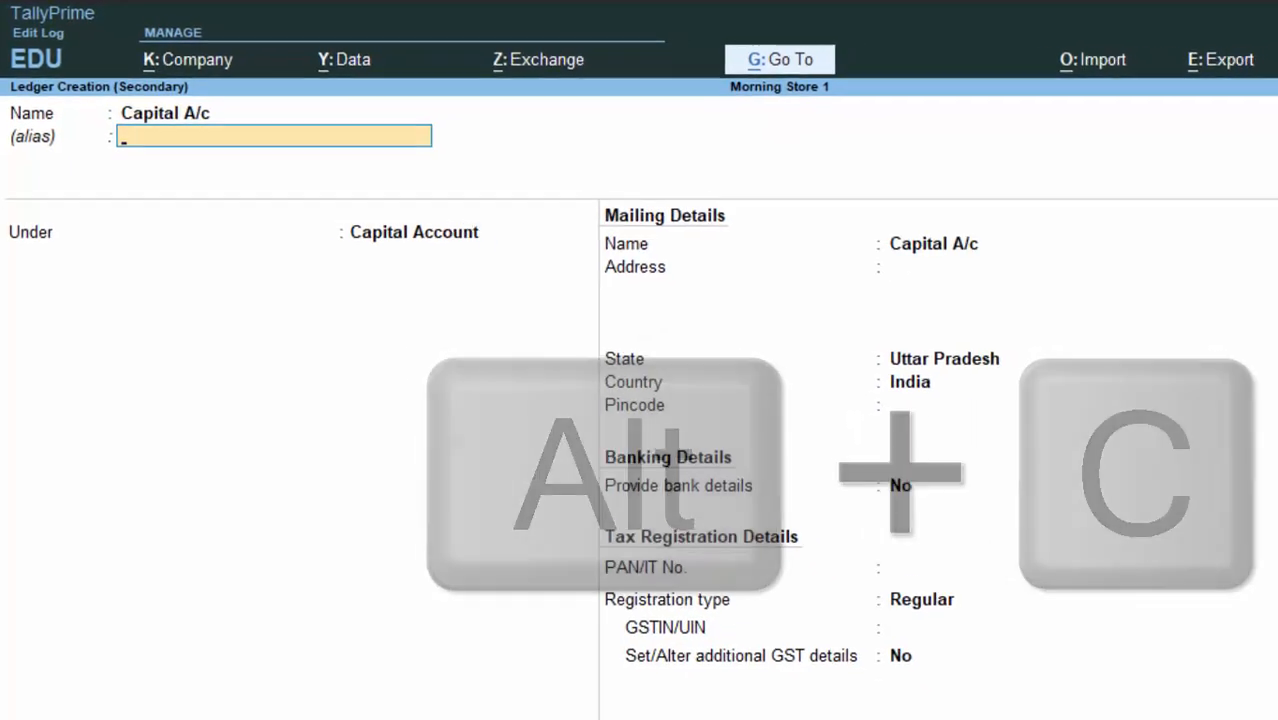
# Step: Save the Capital A/c ledger under Capital Account, keeping the default mailing, banking and tax details
pyautogui.press('Return')
pyautogui.press('Return')
pyautogui.press('Return')
pyautogui.press('Return')
pyautogui.press('Return')
pyautogui.press('Return')
pyautogui.press('Return')
pyautogui.press('Return')
pyautogui.press('Return')
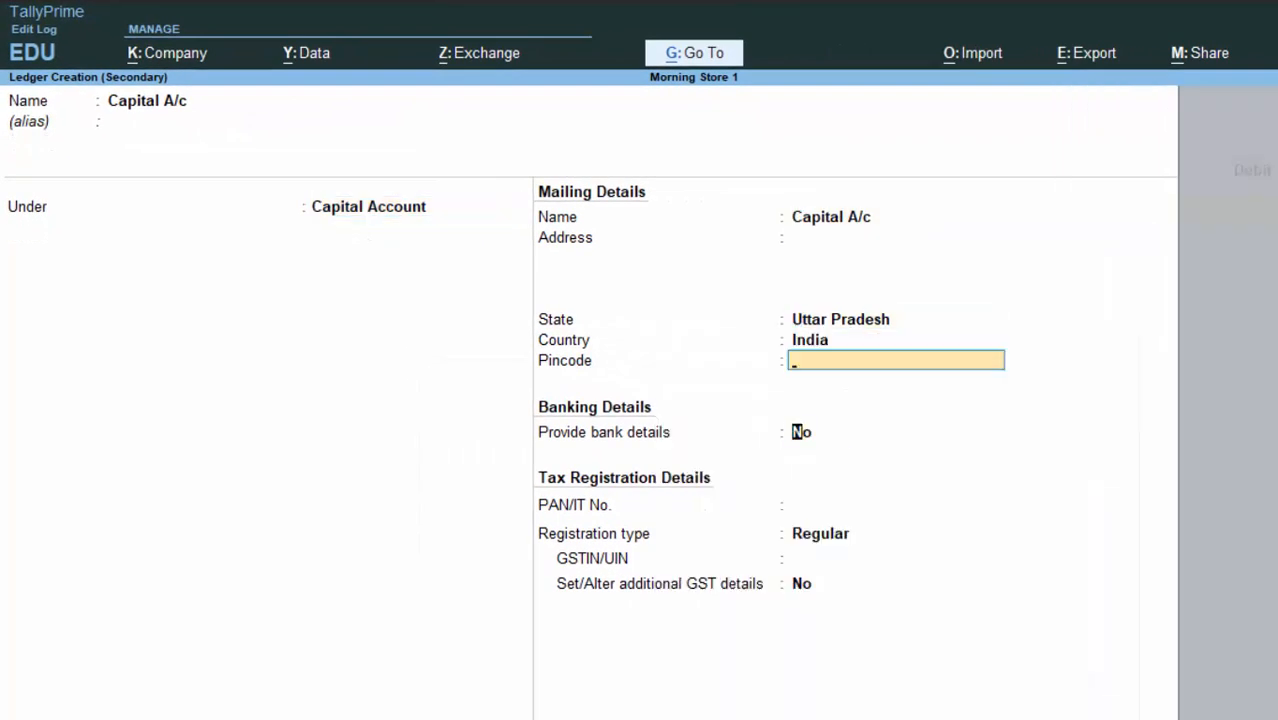
pyautogui.press('Return')
pyautogui.press('Return')
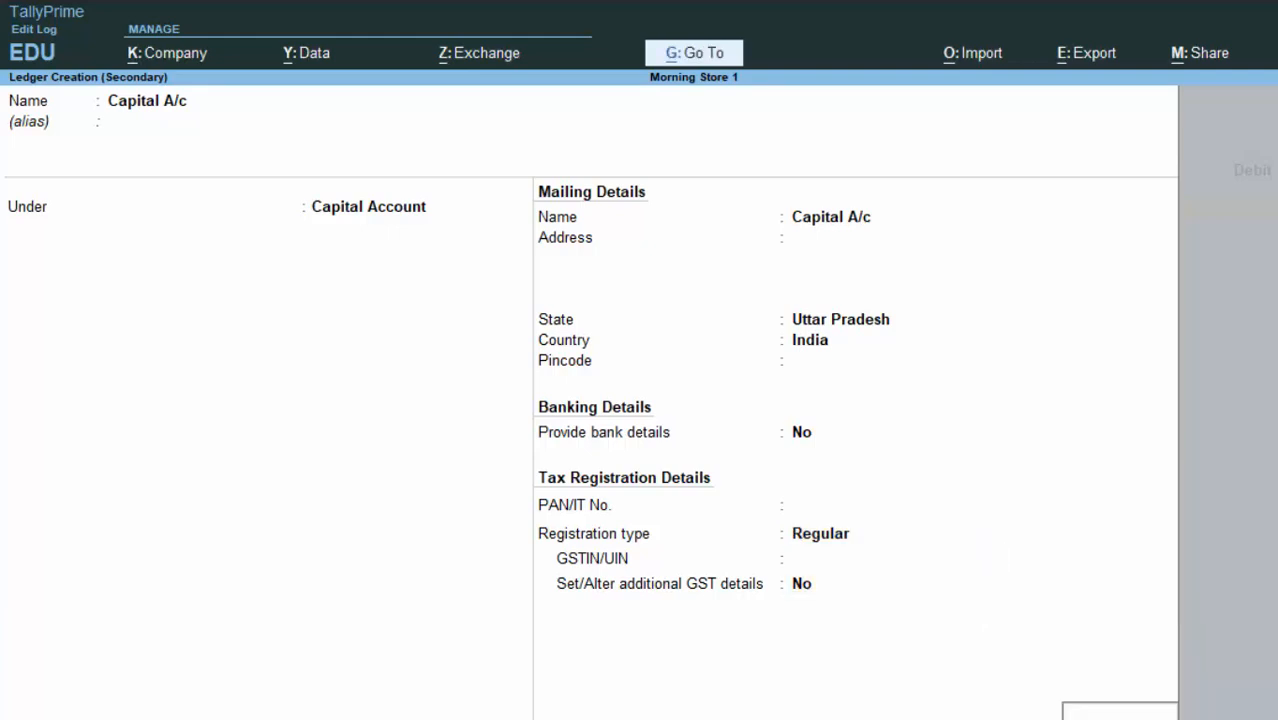
pyautogui.press('Return')
# Step: Credit Capital A/c with 700000, debit Cash for the same amount and save the receipt voucher
pyautogui.write('7')
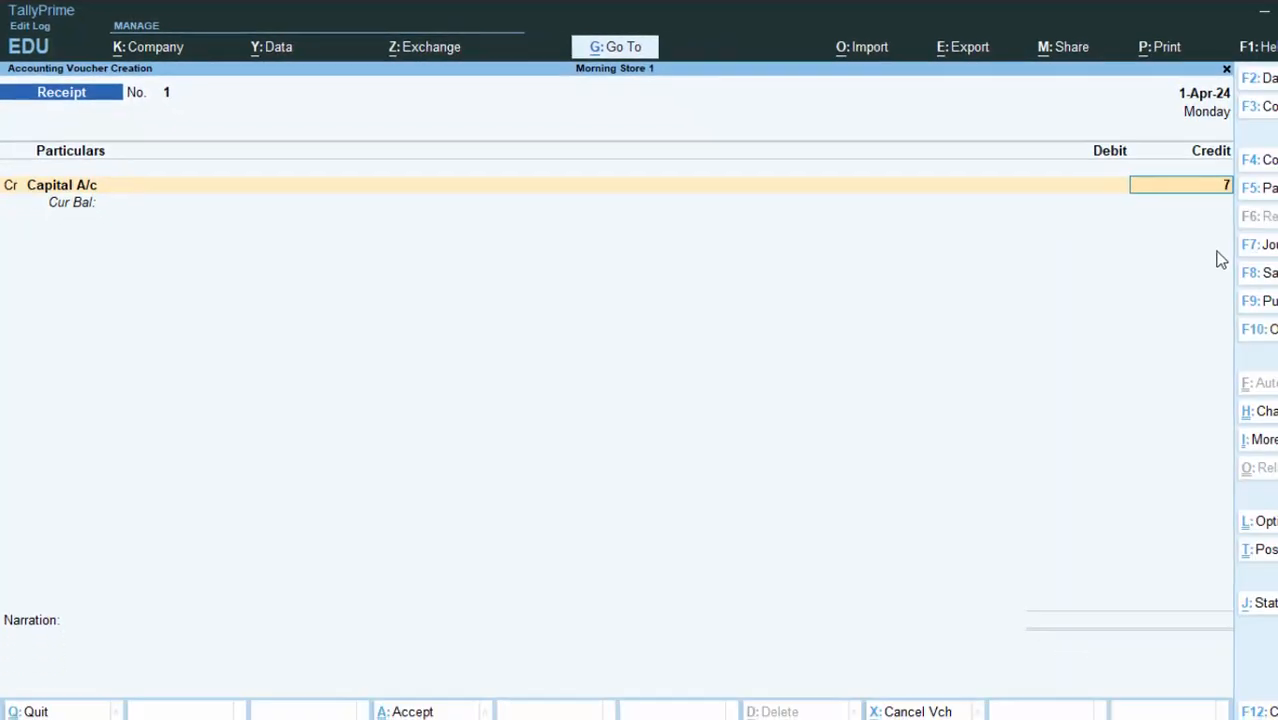
pyautogui.write('00000')
pyautogui.press('Return')
pyautogui.press('Return')
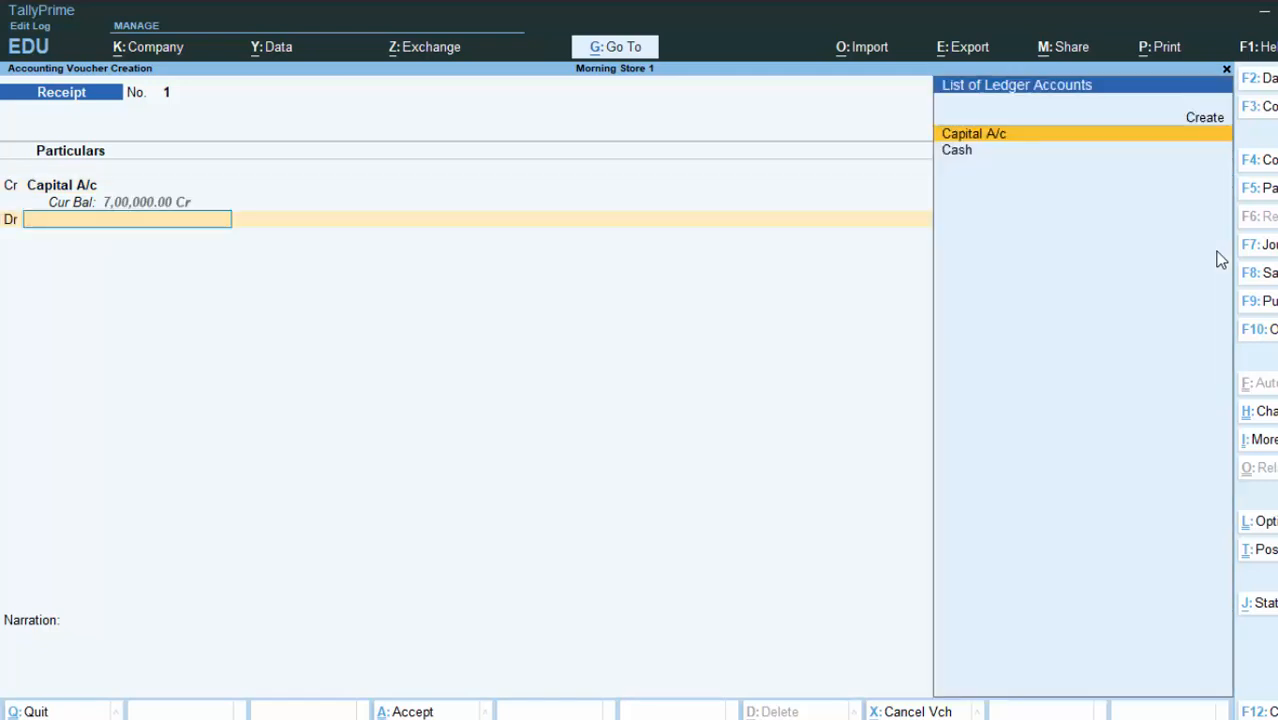
pyautogui.press('Down')
pyautogui.press('Return')
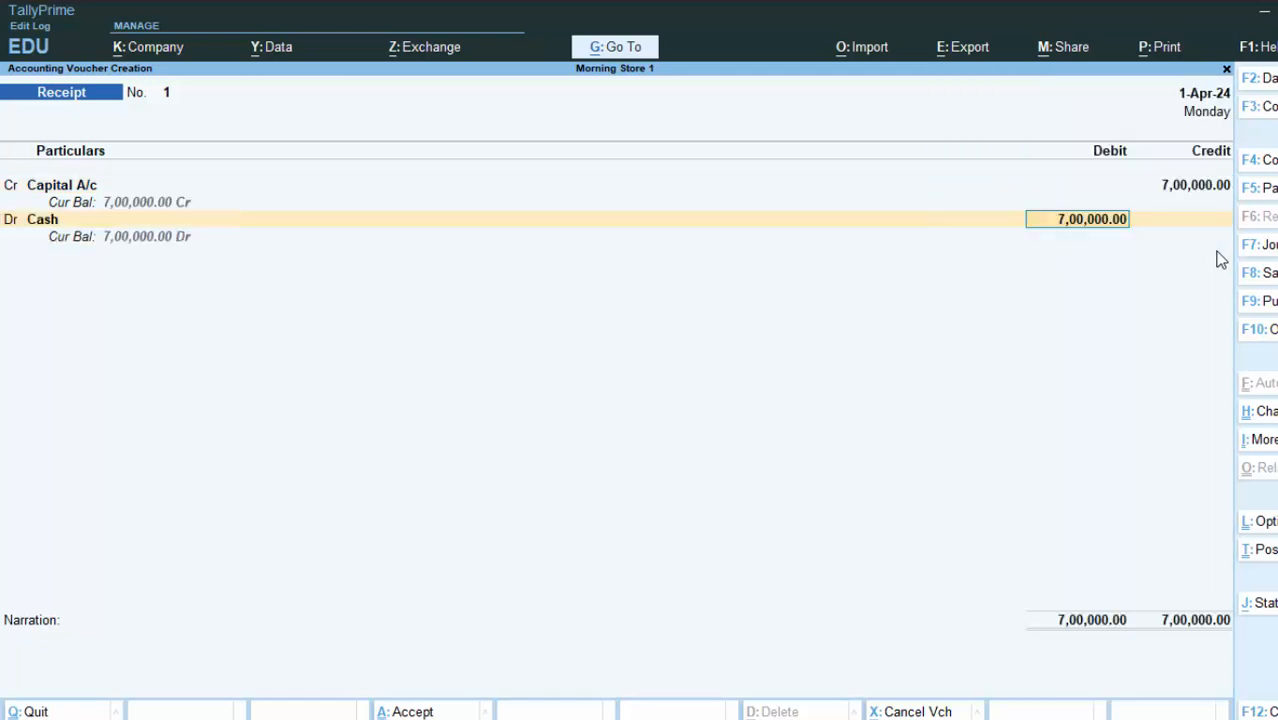
pyautogui.press('Return')
pyautogui.press('Return')
pyautogui.press('Return')
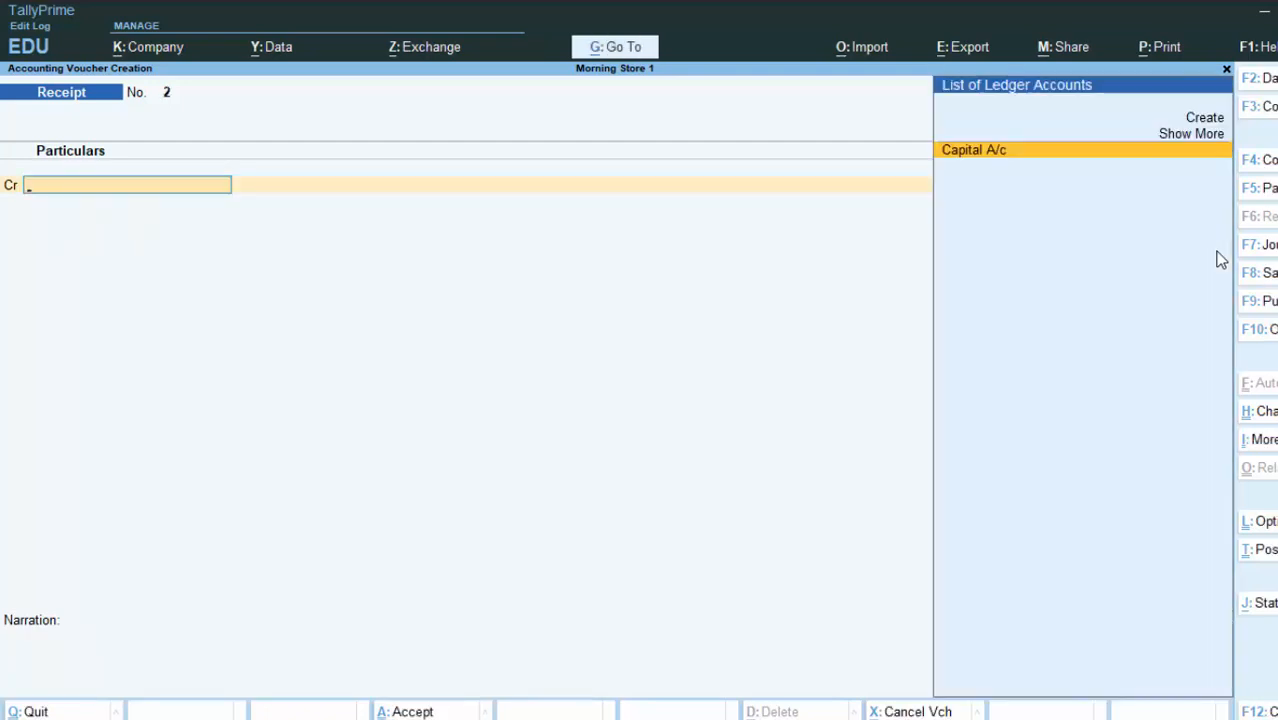
pyautogui.press('F9')
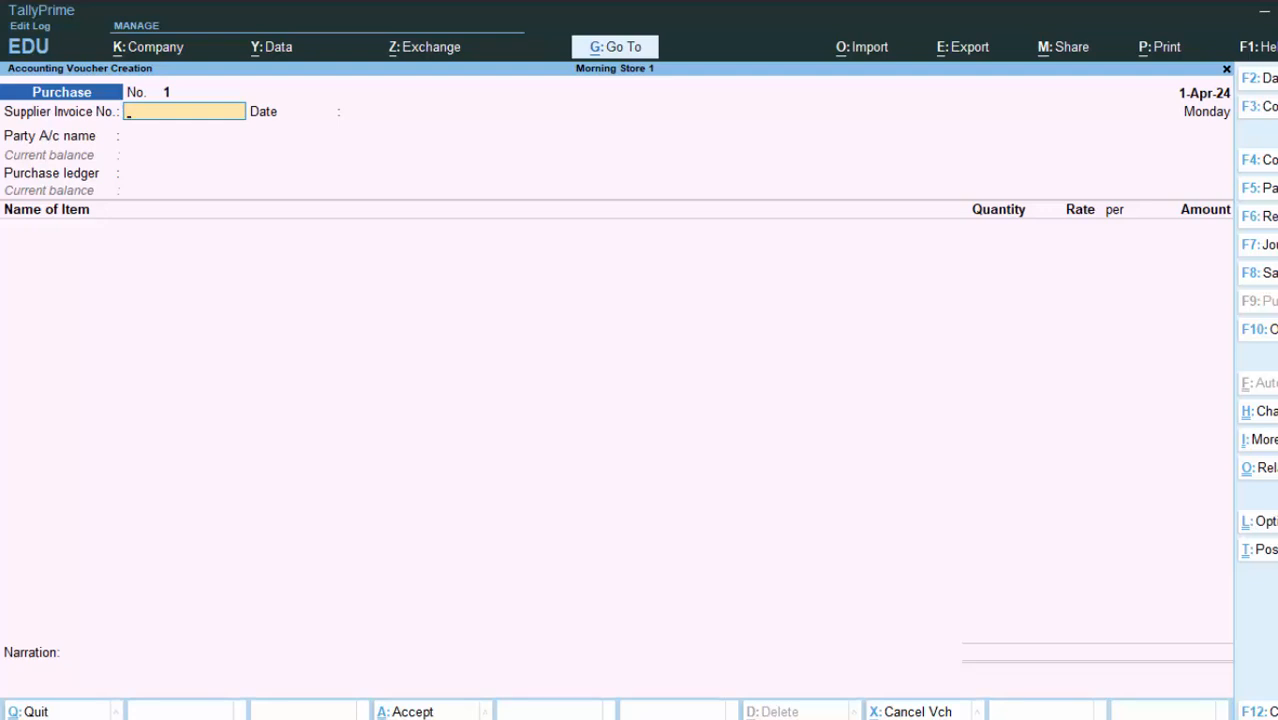
pyautogui.write('7578')
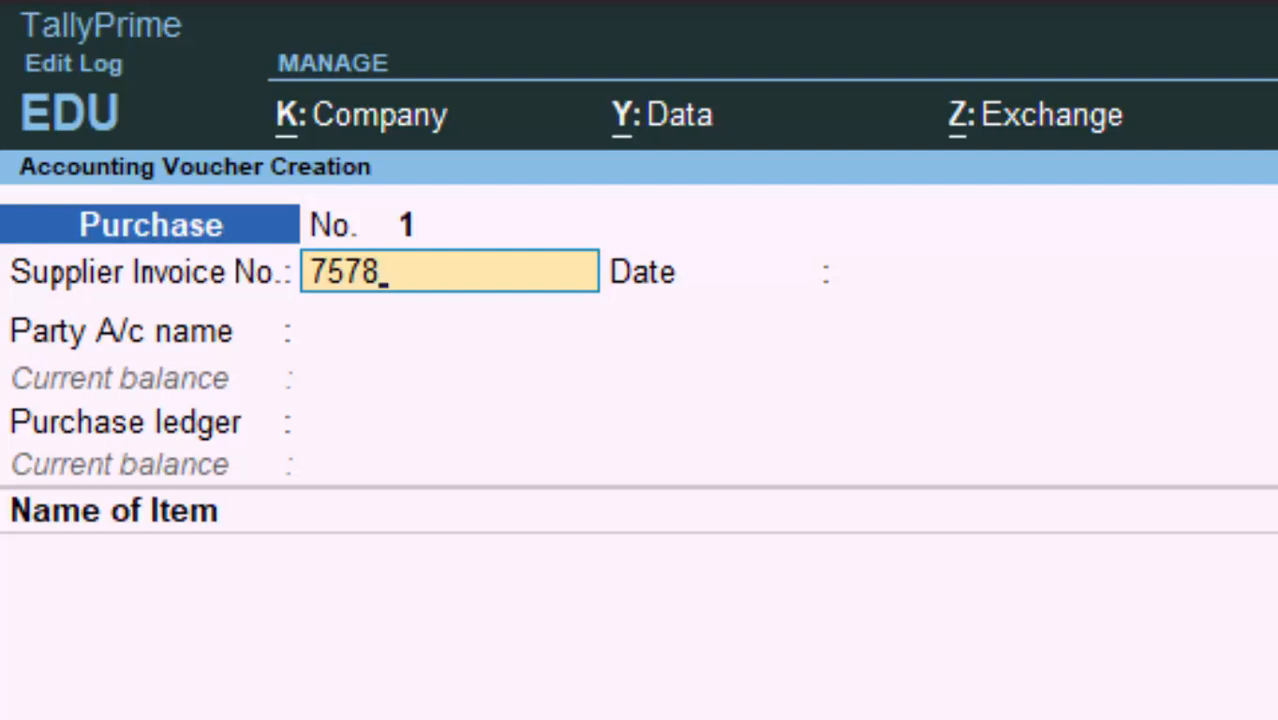
pyautogui.press('Return')
pyautogui.press('Return')
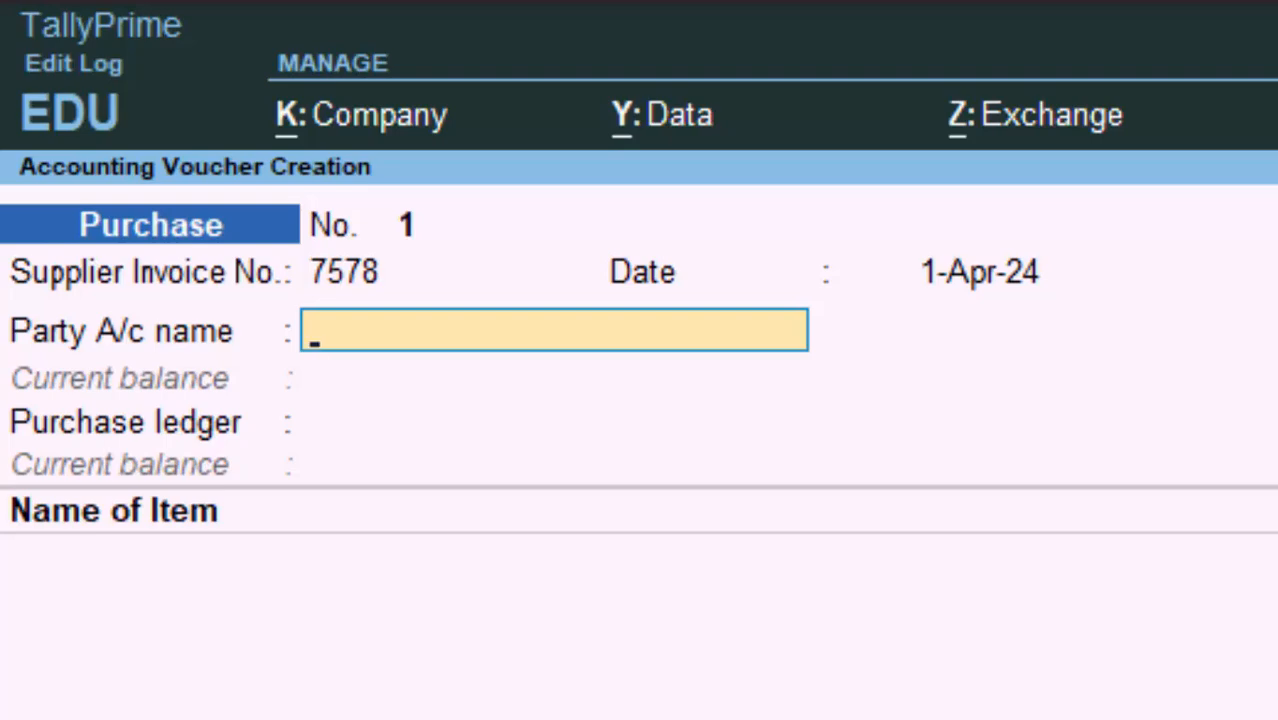
pyautogui.press('Escape')
pyautogui.press('Return')
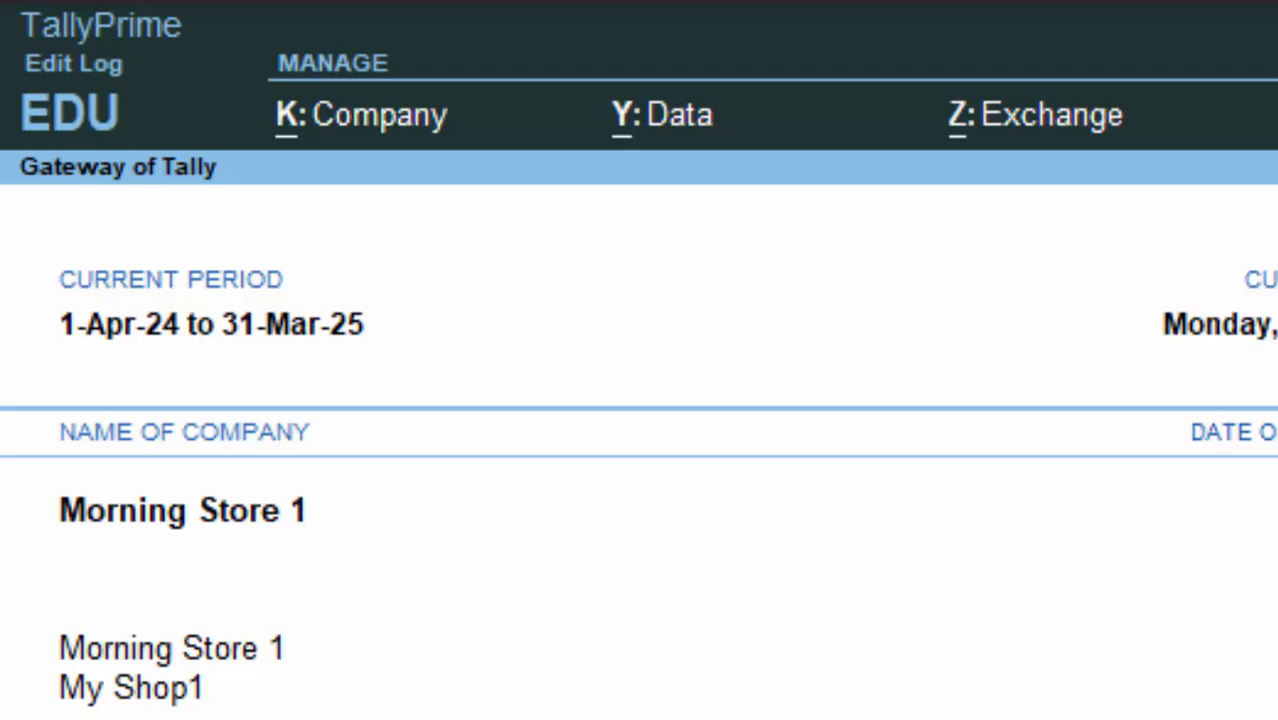
# Step: Review the Capital A/c receipt voucher in the Day Book, and return to the Gateway of Tally
pyautogui.press('k')
pyautogui.press('Return')
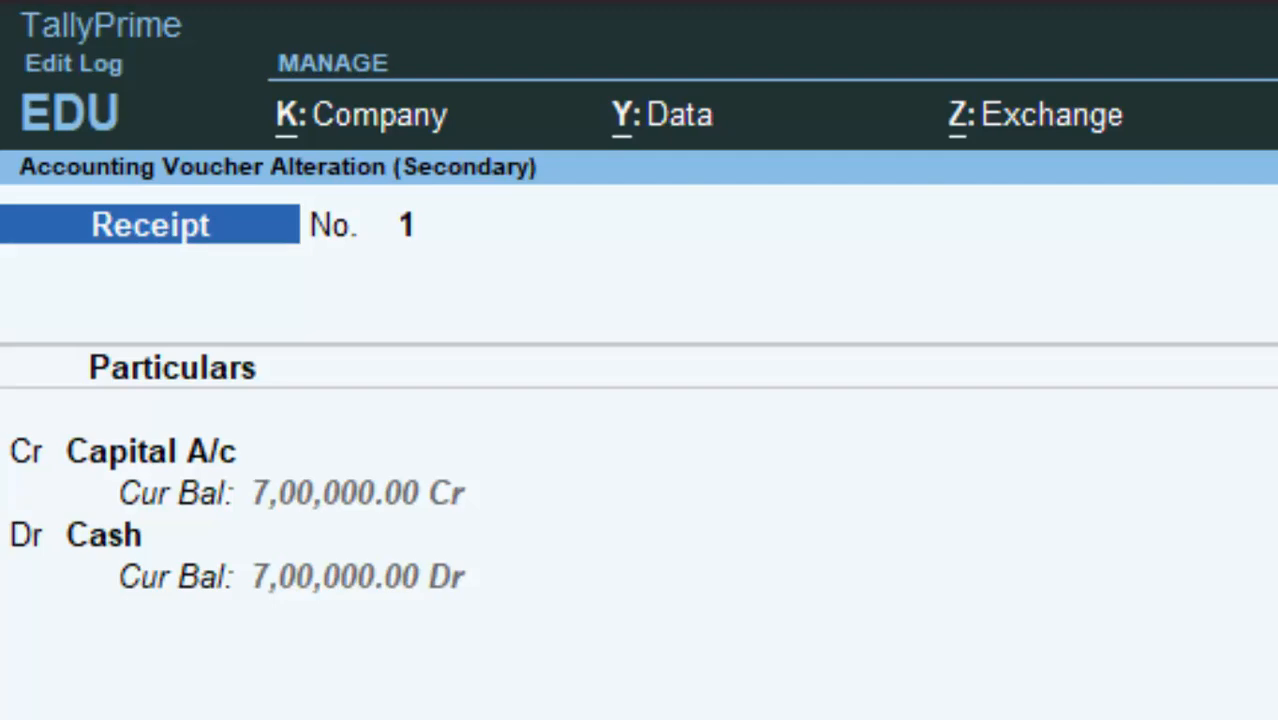
pyautogui.press('Escape')
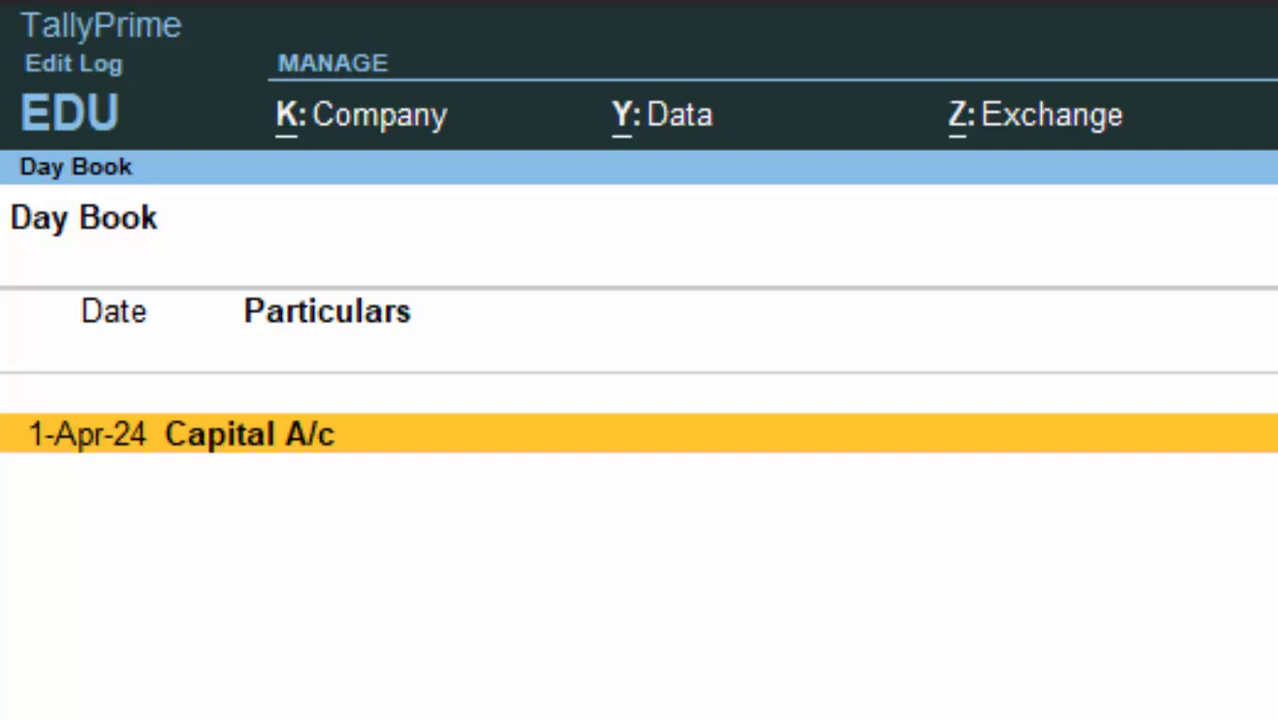
pyautogui.press('Escape')
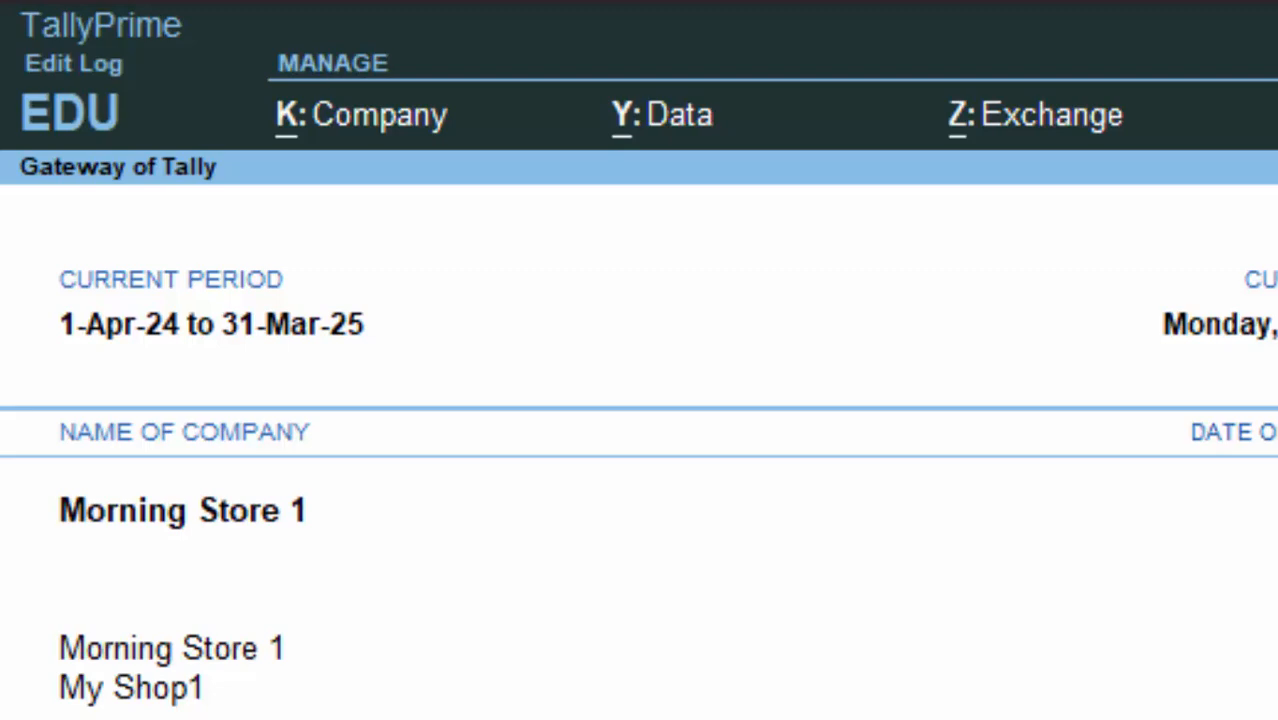
pyautogui.press('v')
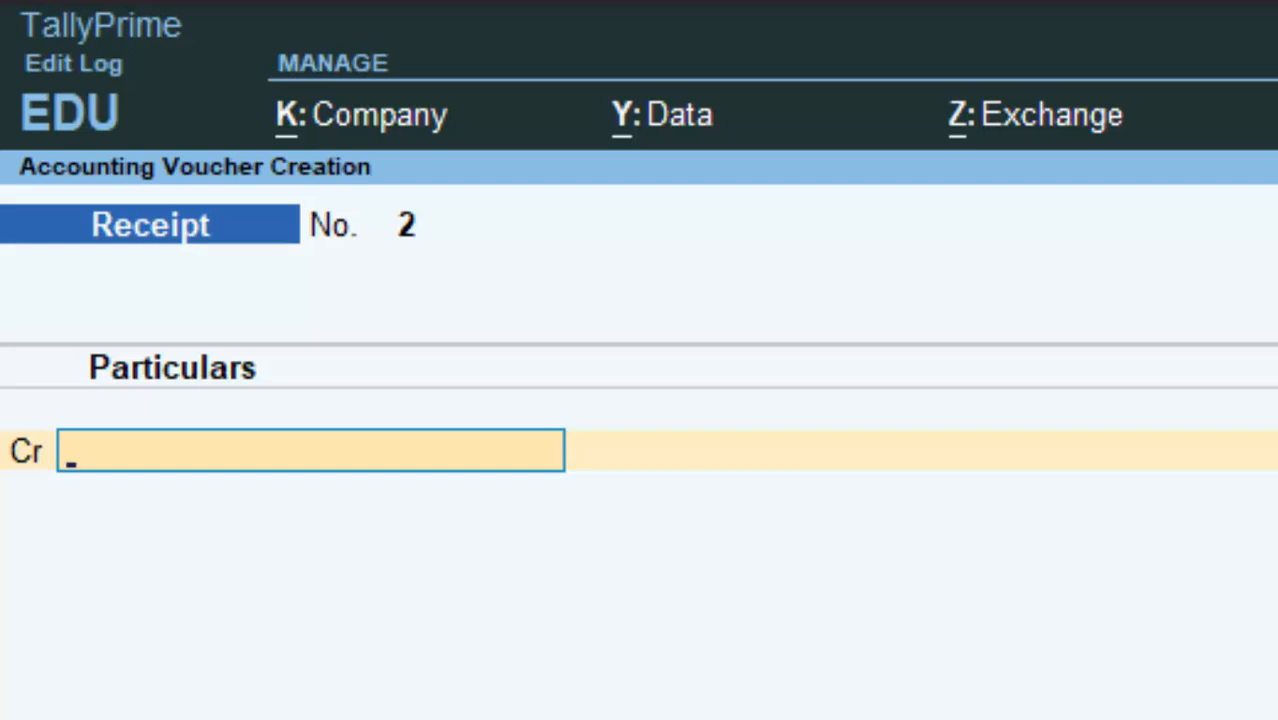
pyautogui.press('Escape')
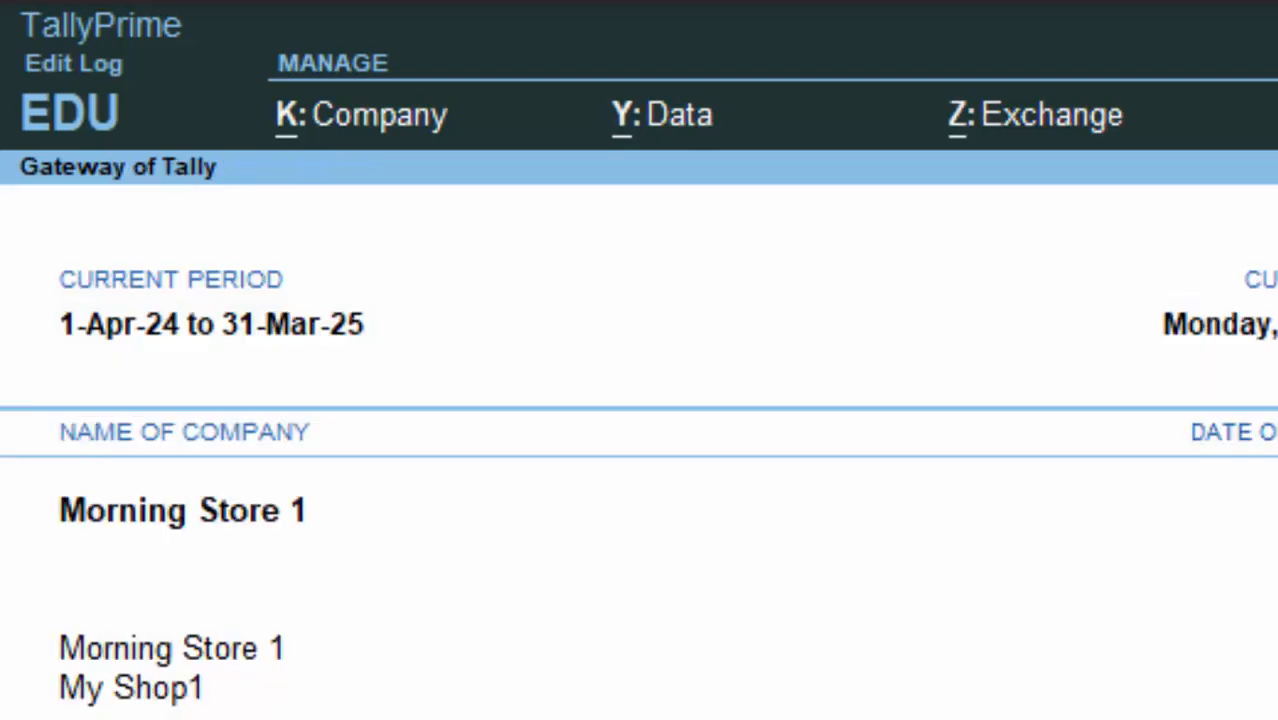
# Step: Start a new stock item named Rice under the Primary group, leaving the alias empty
pyautogui.press('c')
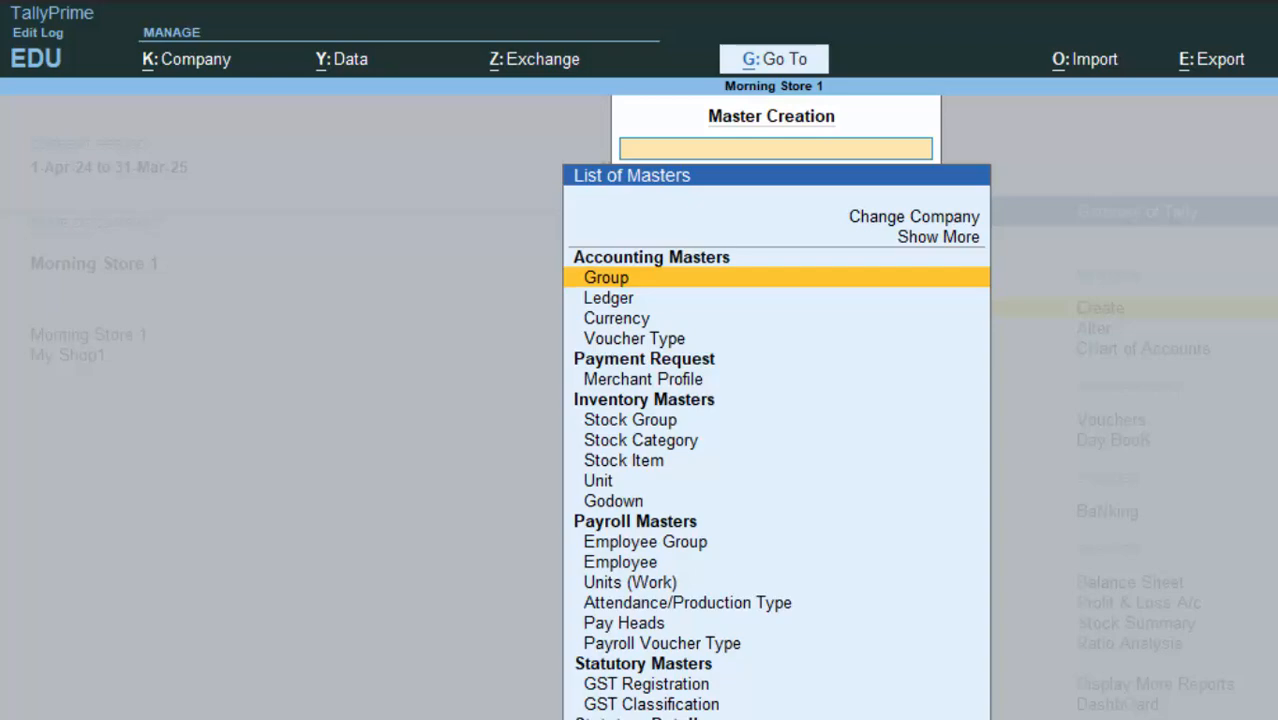
pyautogui.press('Down')
pyautogui.press('Down')
pyautogui.press('Down')
pyautogui.press('Down')
pyautogui.press('Down')
pyautogui.press('Down')
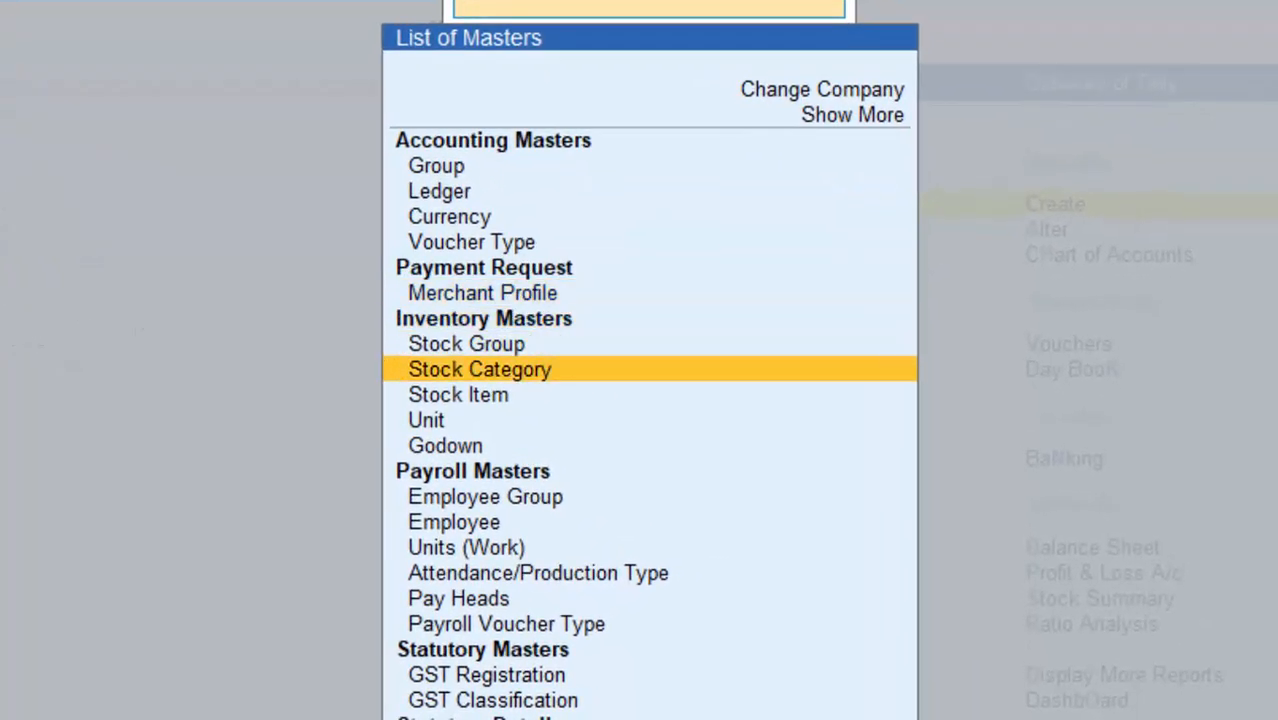
pyautogui.press('Down')
pyautogui.press('Return')
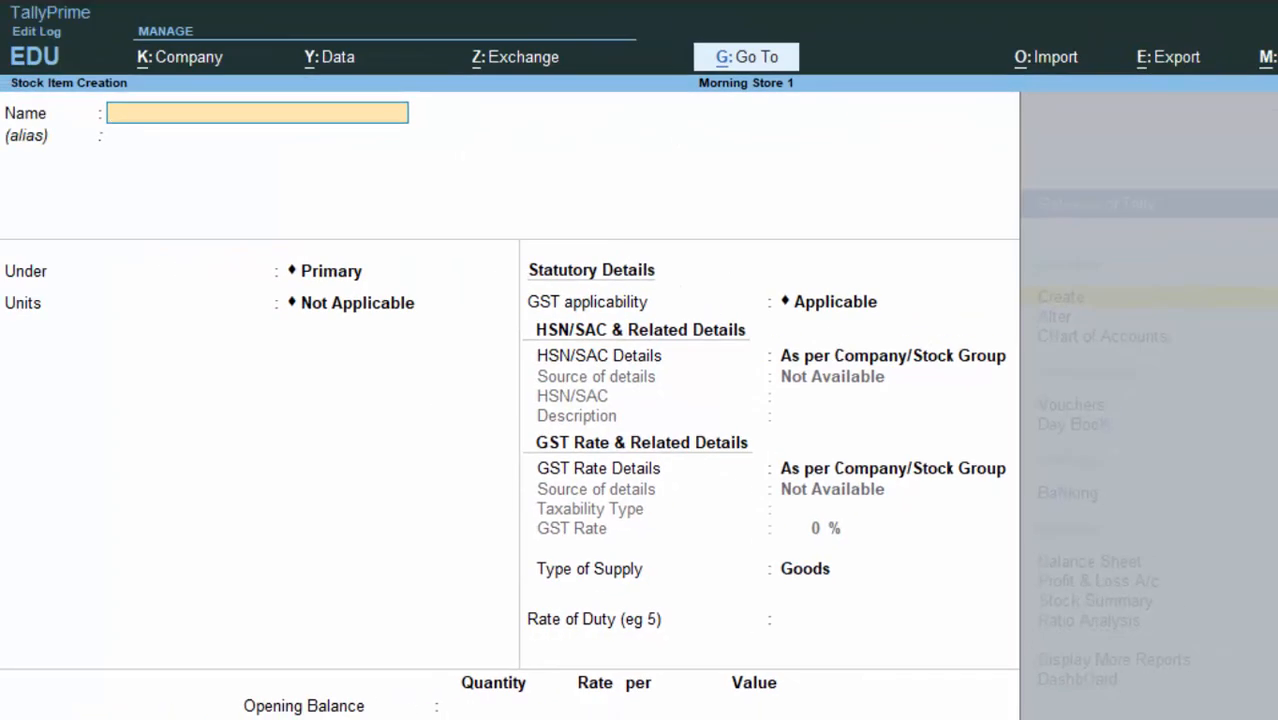
pyautogui.write('Rice')
pyautogui.press('Return')
pyautogui.press('Return')
pyautogui.press('Return')
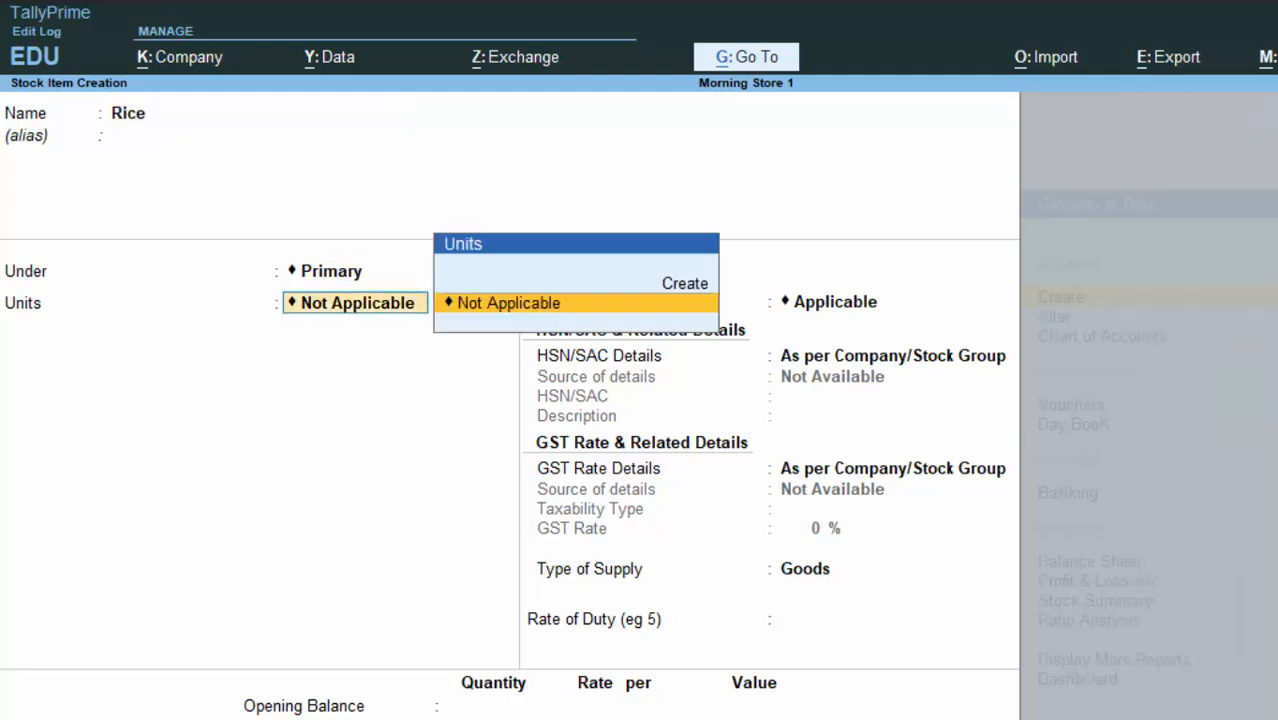
# Step: Create a simple unit of measure for the Rice item with symbol kg and formal name Kilogram
pyautogui.press('Up')
pyautogui.press('Return')
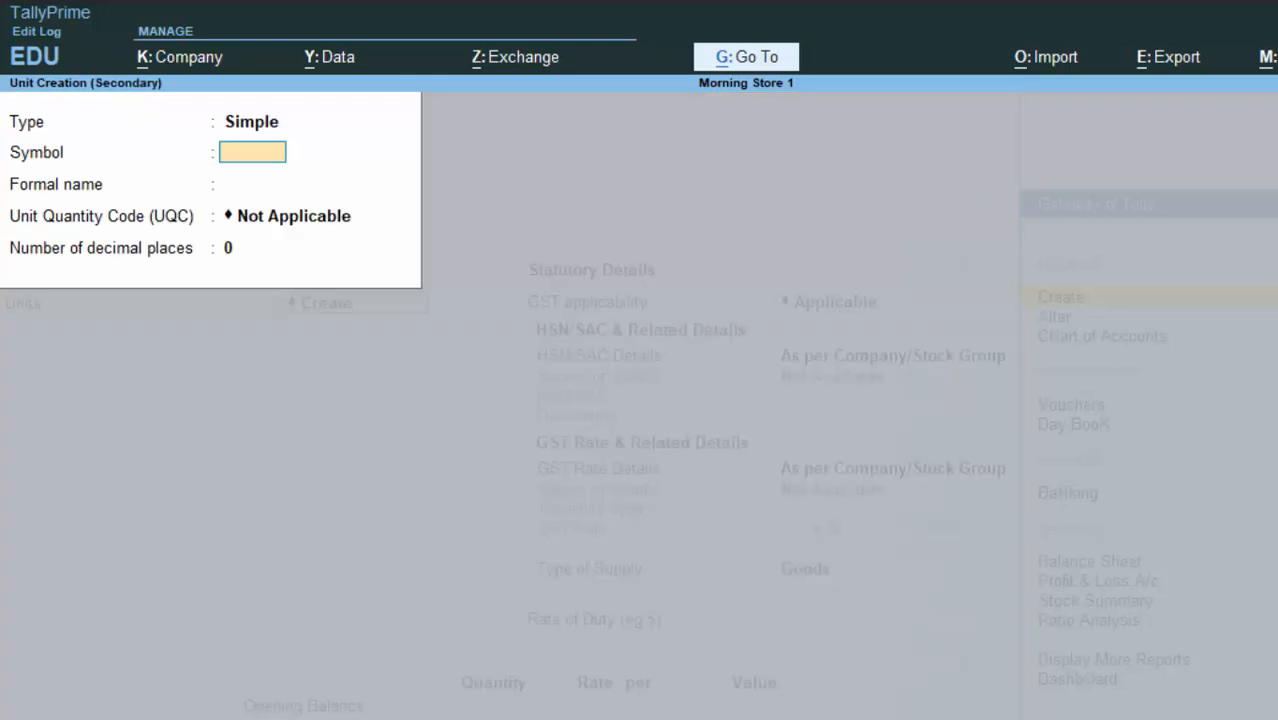
pyautogui.write('kg')
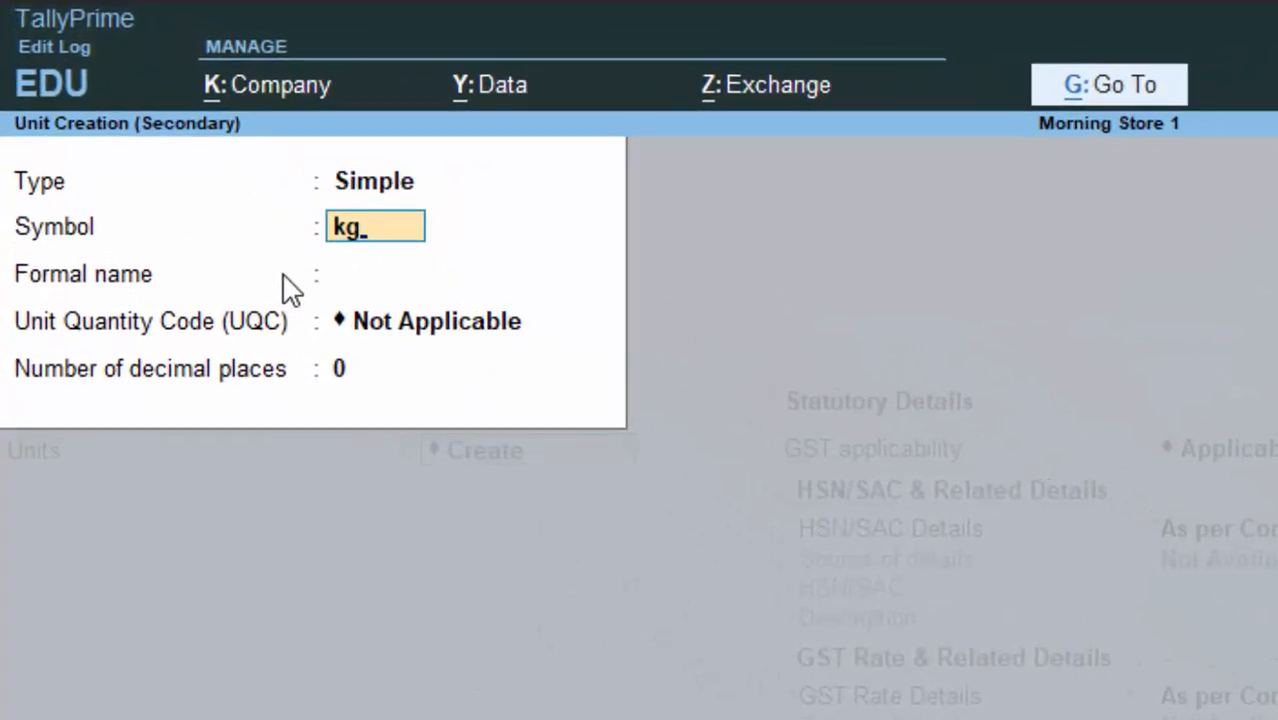
pyautogui.press('Return')
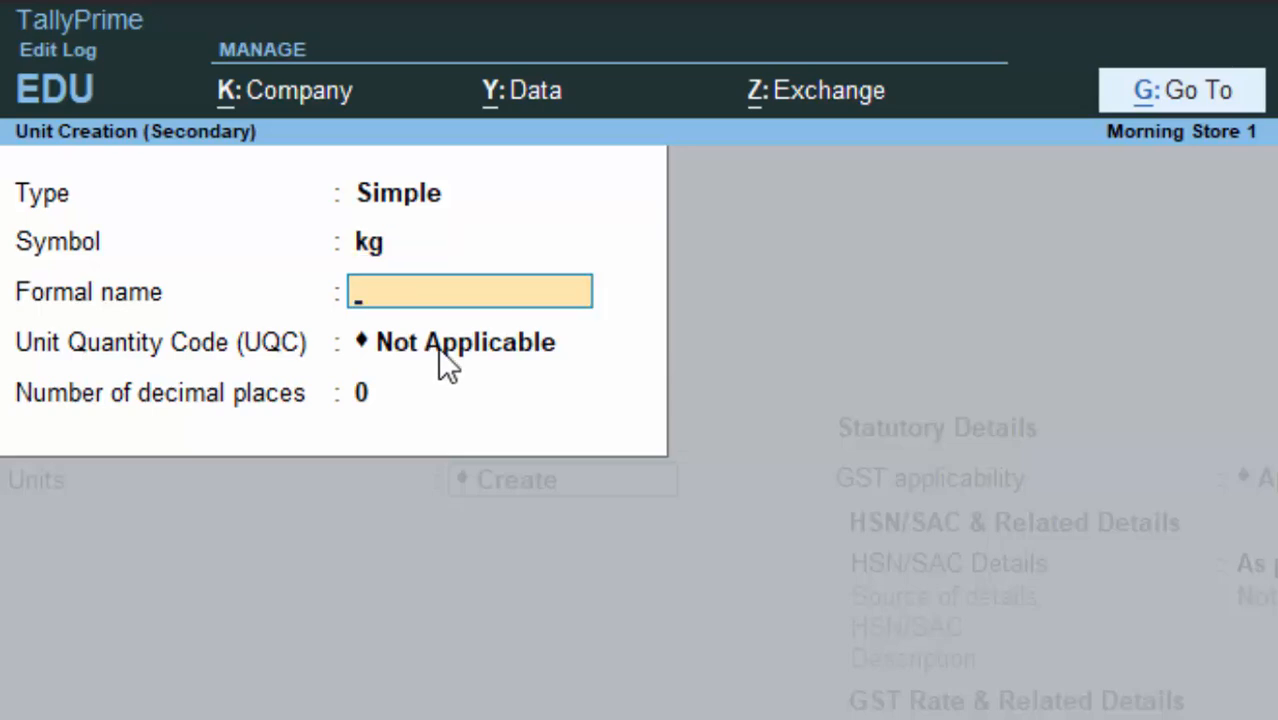
pyautogui.write('Kilogra')
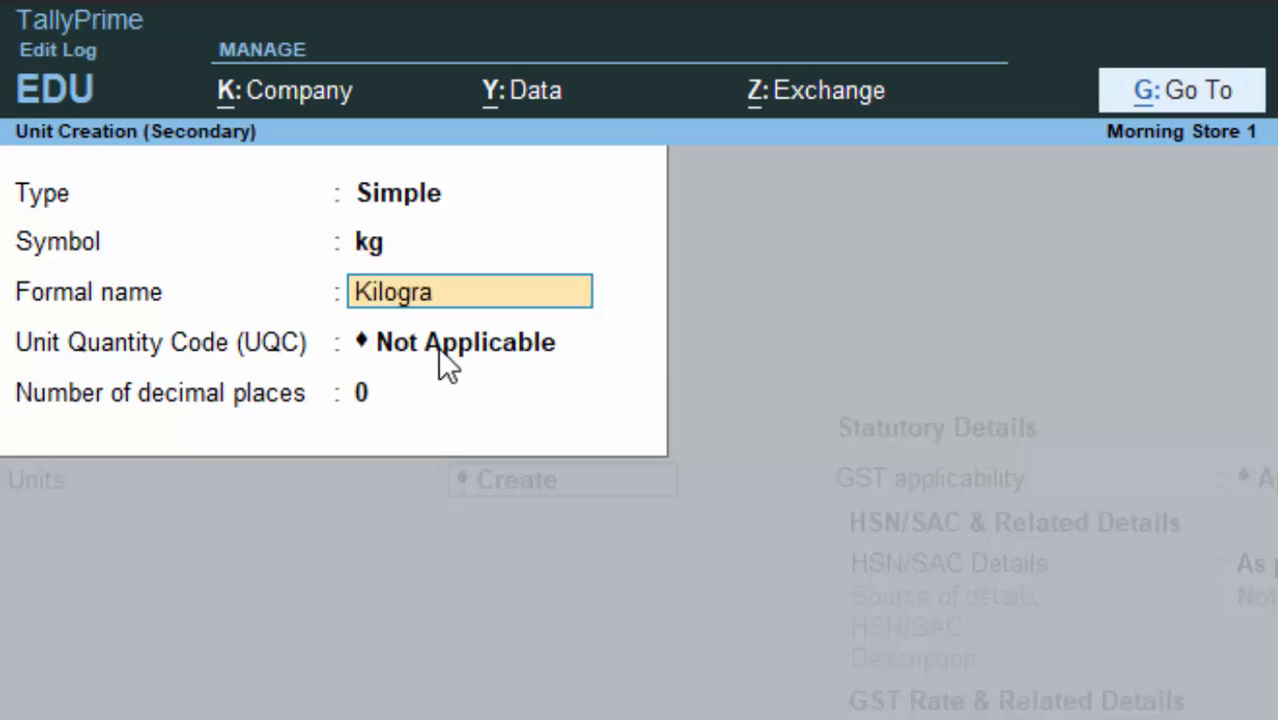
pyautogui.write('m')
pyautogui.press('Return')
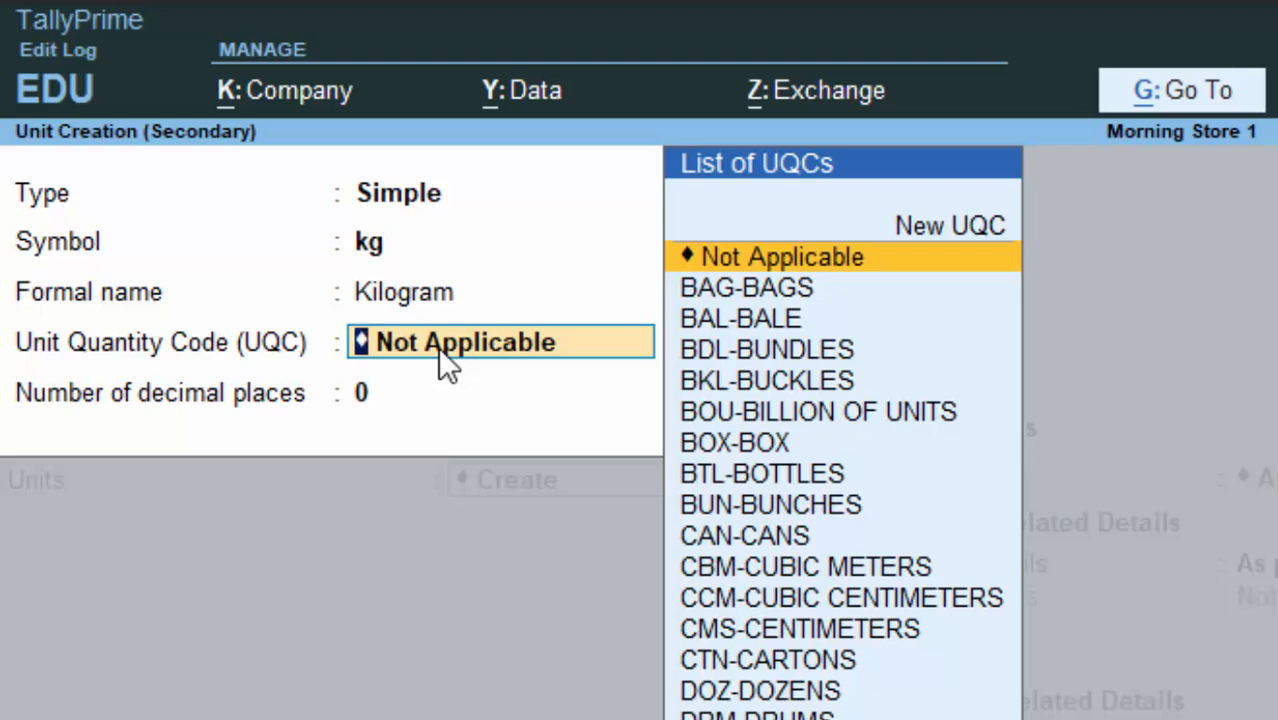
# Step: Set the kg unit's quantity code to KGS-KILOGRAMS with 3 decimal places, and save the unit
pyautogui.write('k')
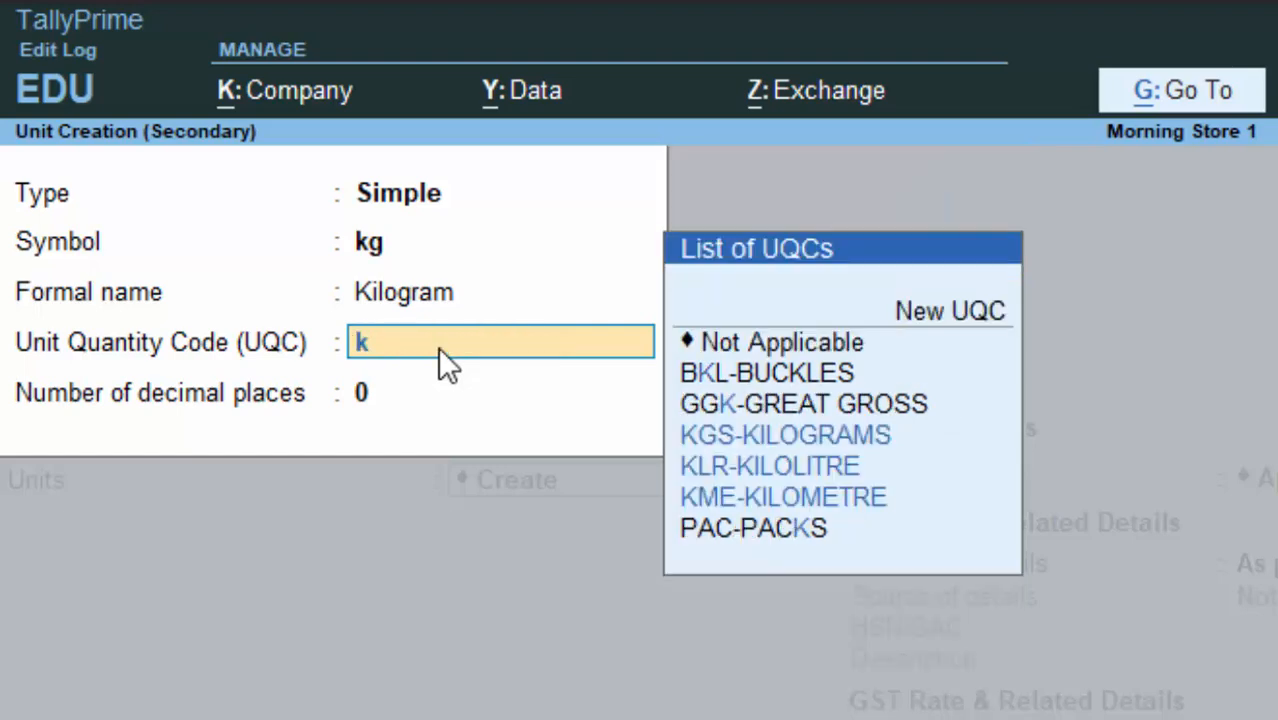
pyautogui.press('Return')
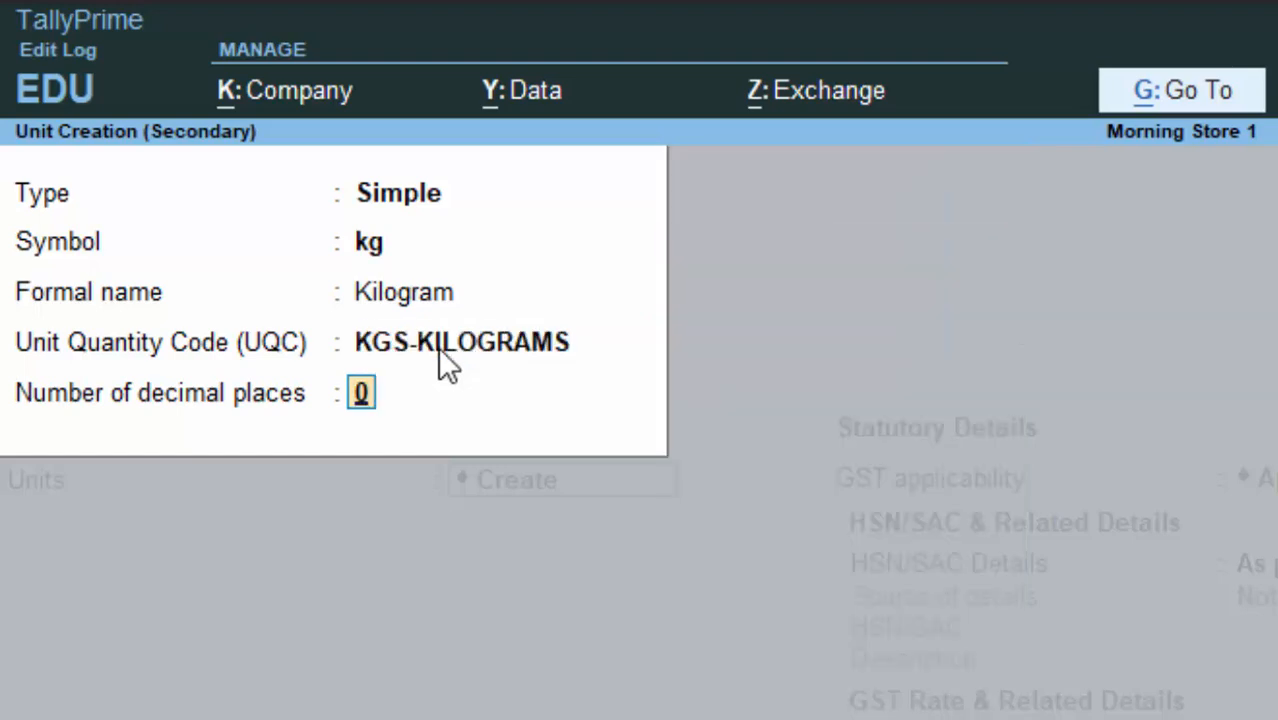
pyautogui.write('3')
pyautogui.press('Return')
pyautogui.press('Return')
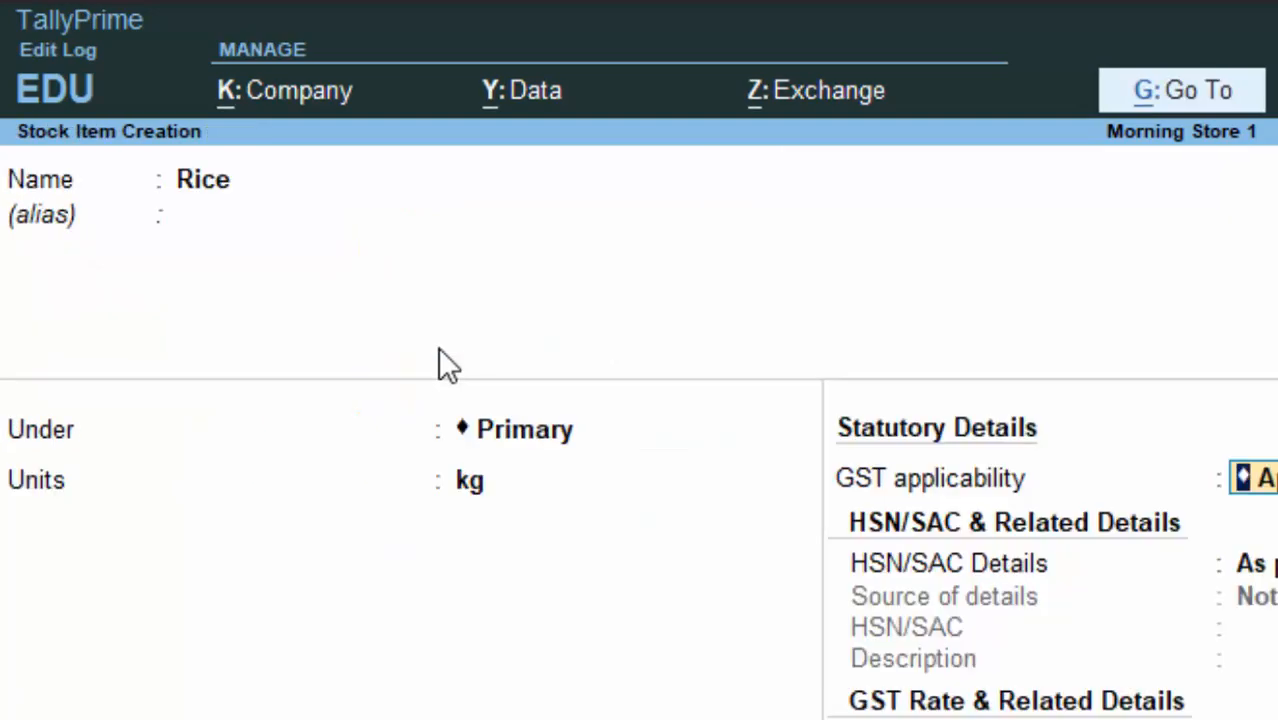
# Step: Save the Rice stock item with default statutory details and no opening balance, and return to the Gateway of Tally
pyautogui.press('Return')
pyautogui.press('Return')
pyautogui.press('Return')
pyautogui.press('Return')
pyautogui.press('Return')
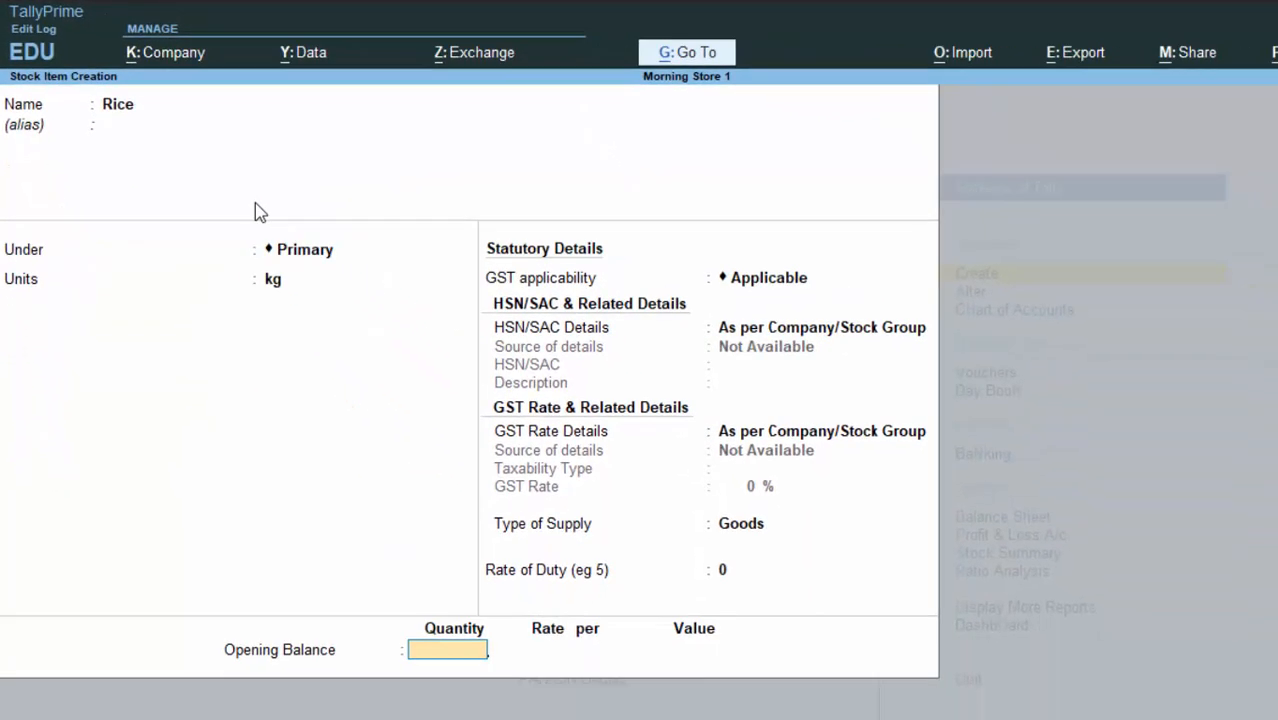
pyautogui.press('Return')
pyautogui.press('Return')
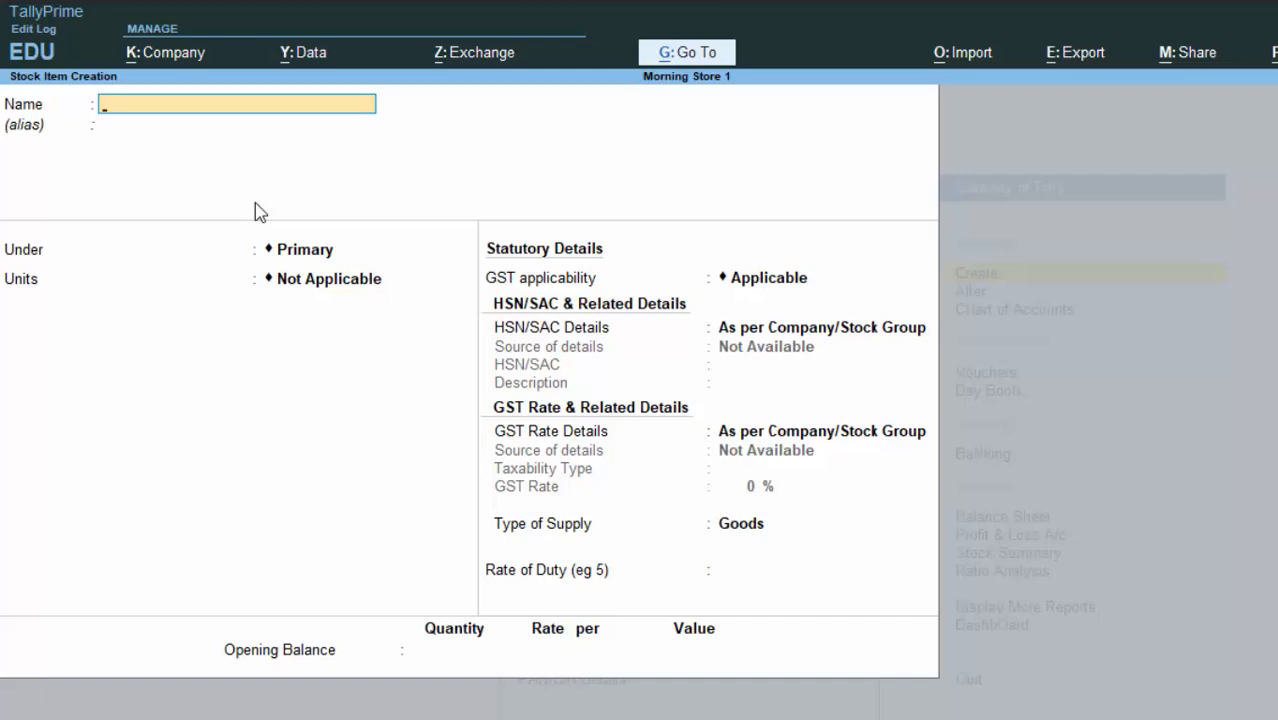
pyautogui.press('Escape')
pyautogui.press('y')
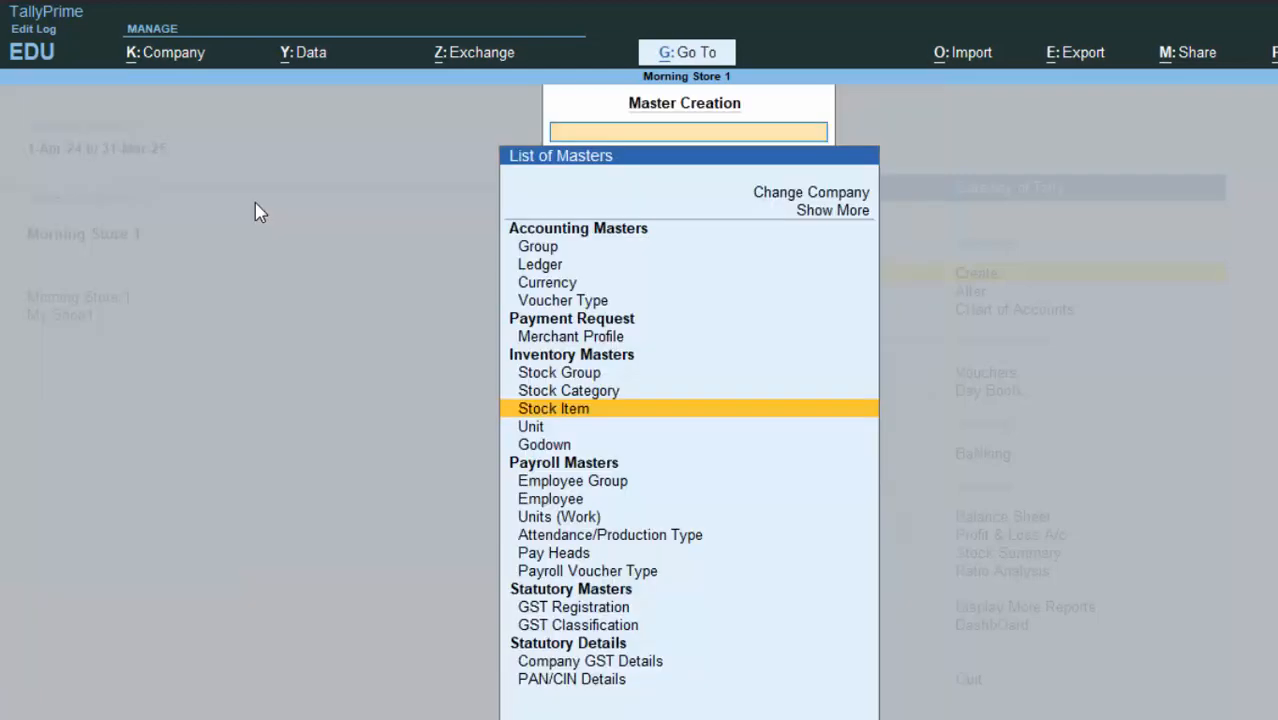
pyautogui.press('Escape')
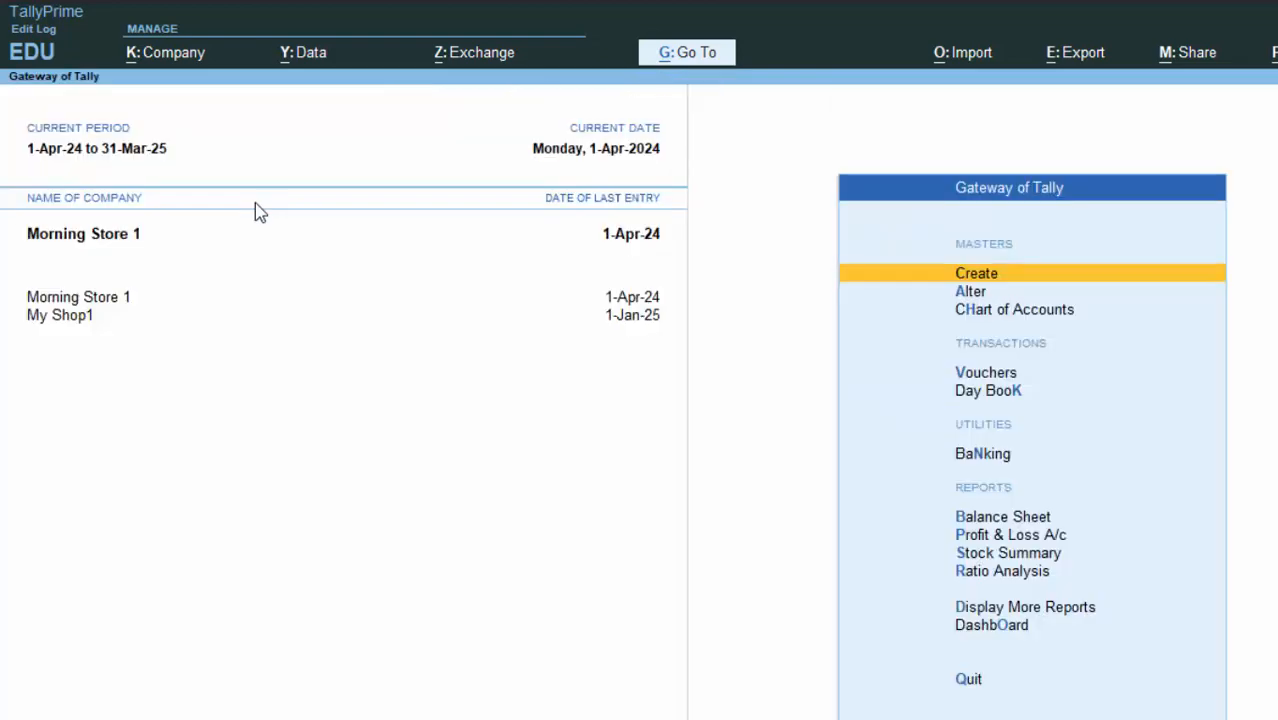
# Step: Start a purchase voucher with supplier invoice number 7577 dated 1-Apr-24
pyautogui.press('v')
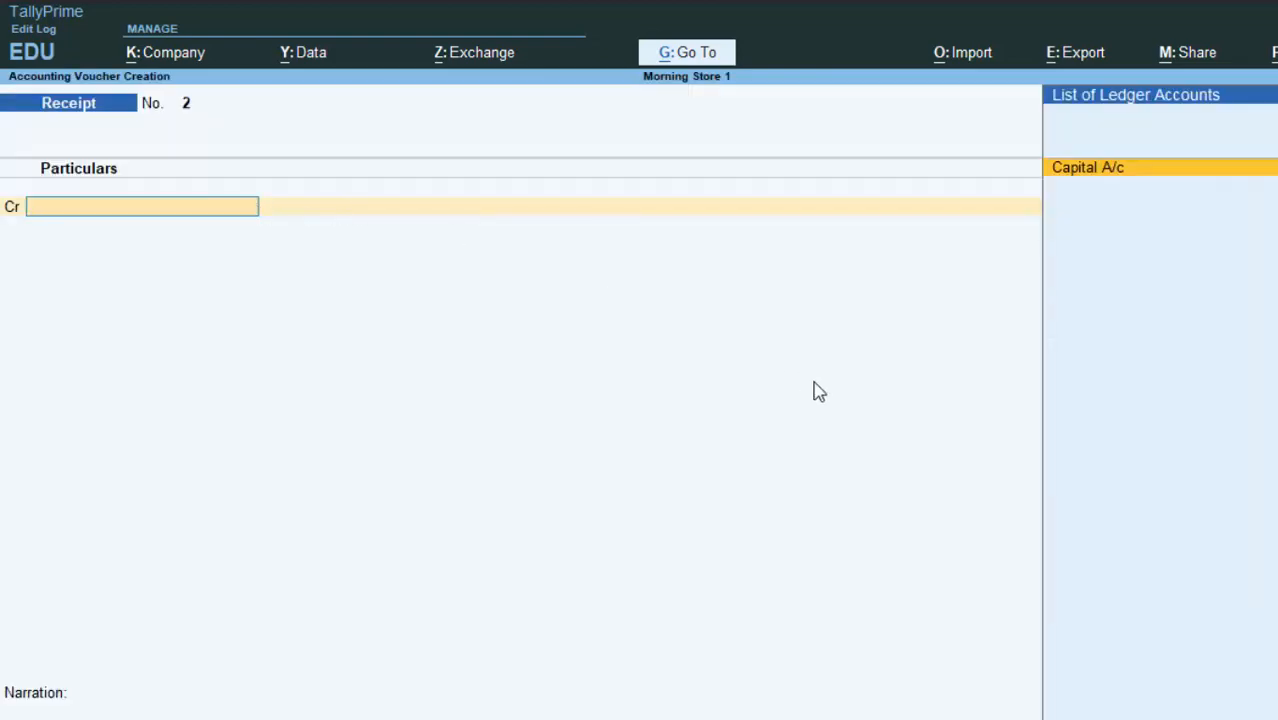
pyautogui.press('F9')
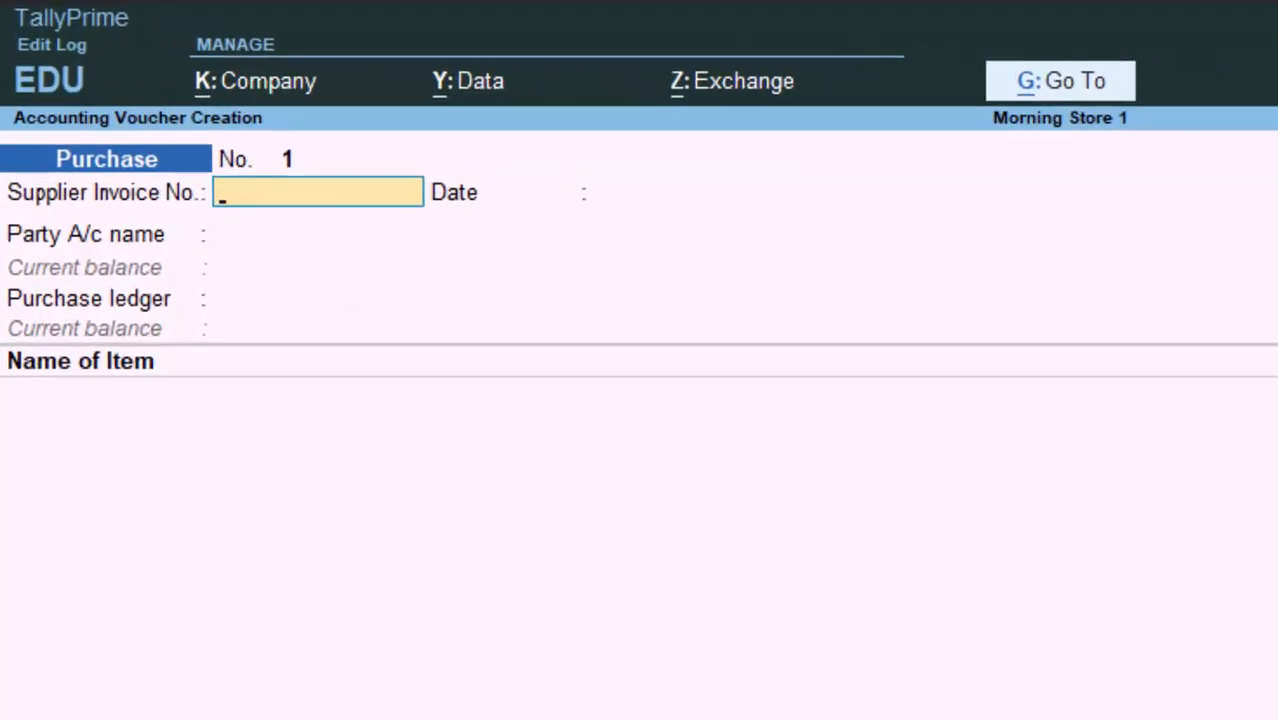
pyautogui.write('7577')
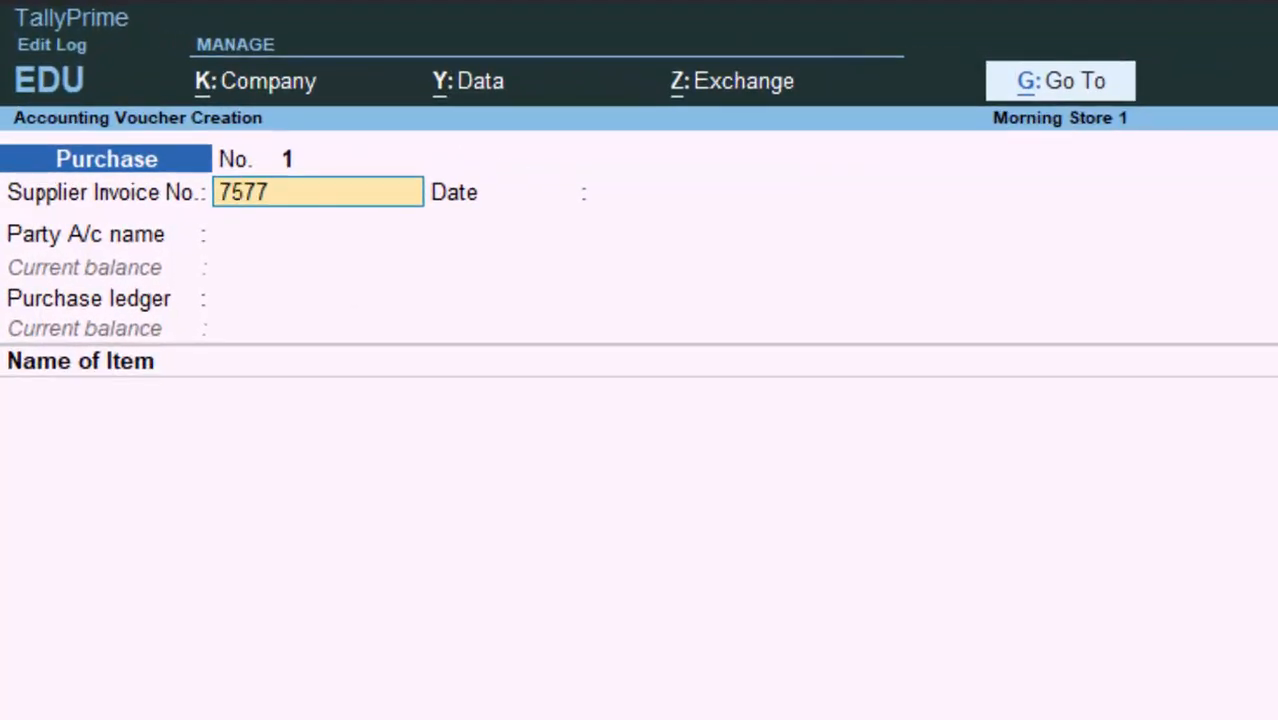
pyautogui.press('Return')
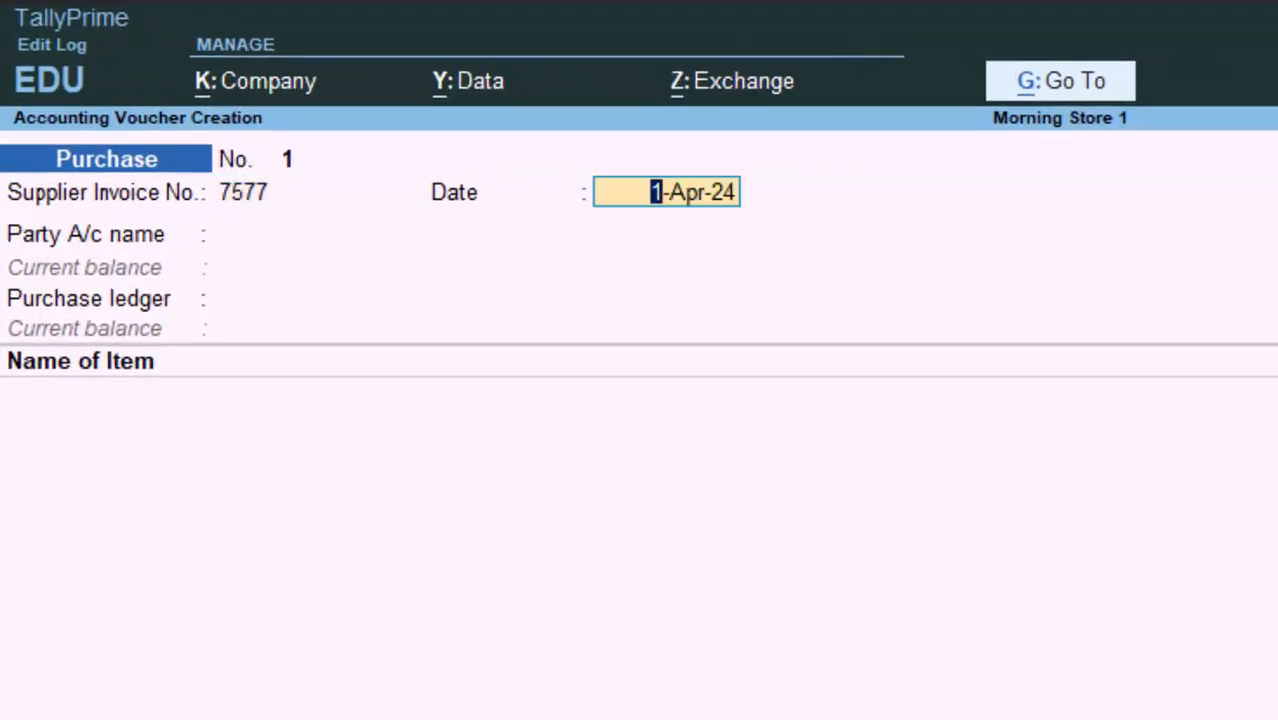
pyautogui.press('Return')
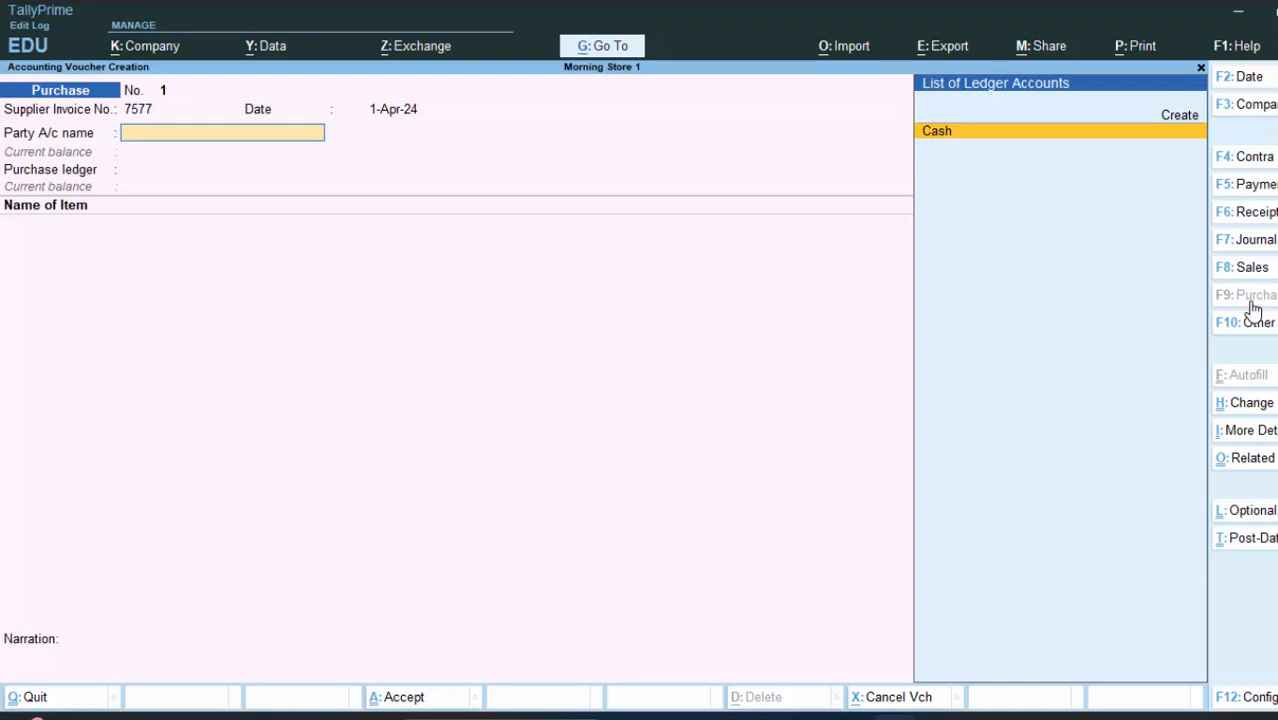
# Step: Choose Cash as the purchase voucher's party, leaving the receipt details blank and keeping the default Uttar Pradesh party details
pyautogui.press('Return')
pyautogui.press('Return')
pyautogui.press('Return')
pyautogui.press('Return')
pyautogui.press('Return')
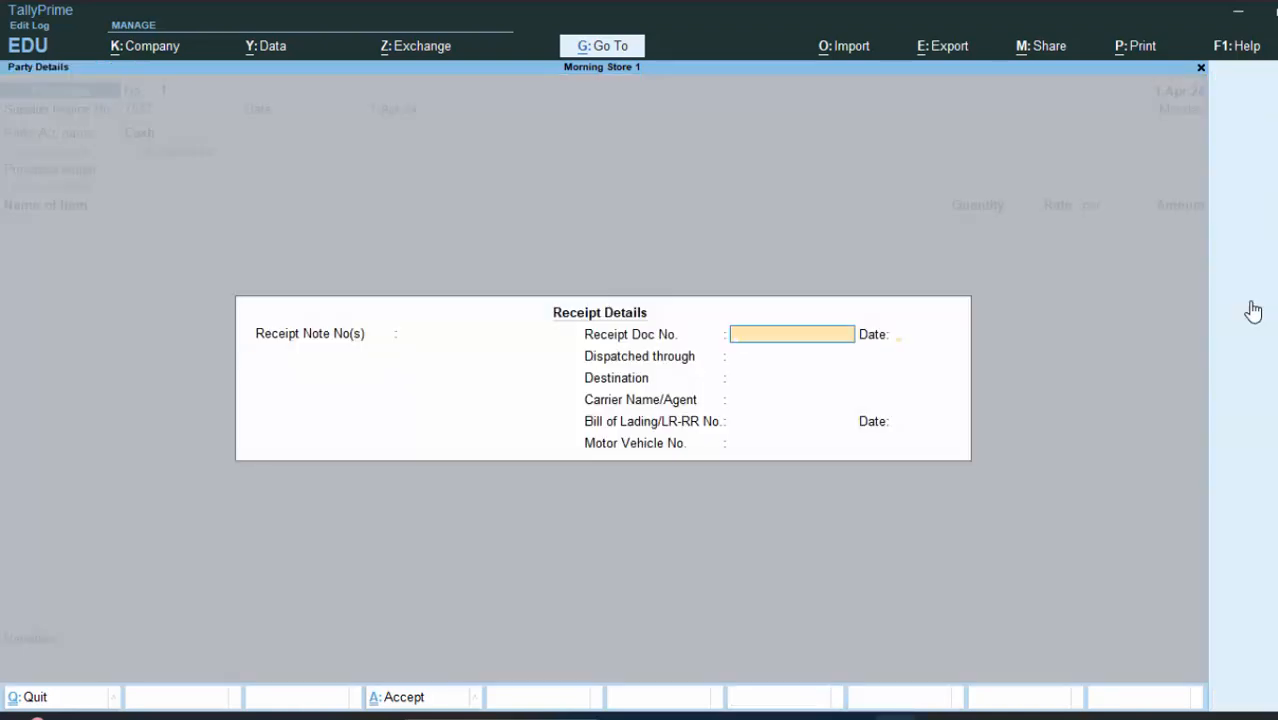
pyautogui.press('Return')
pyautogui.press('Return')
pyautogui.press('Return')
pyautogui.press('Return')
pyautogui.press('Return')
pyautogui.press('Return')
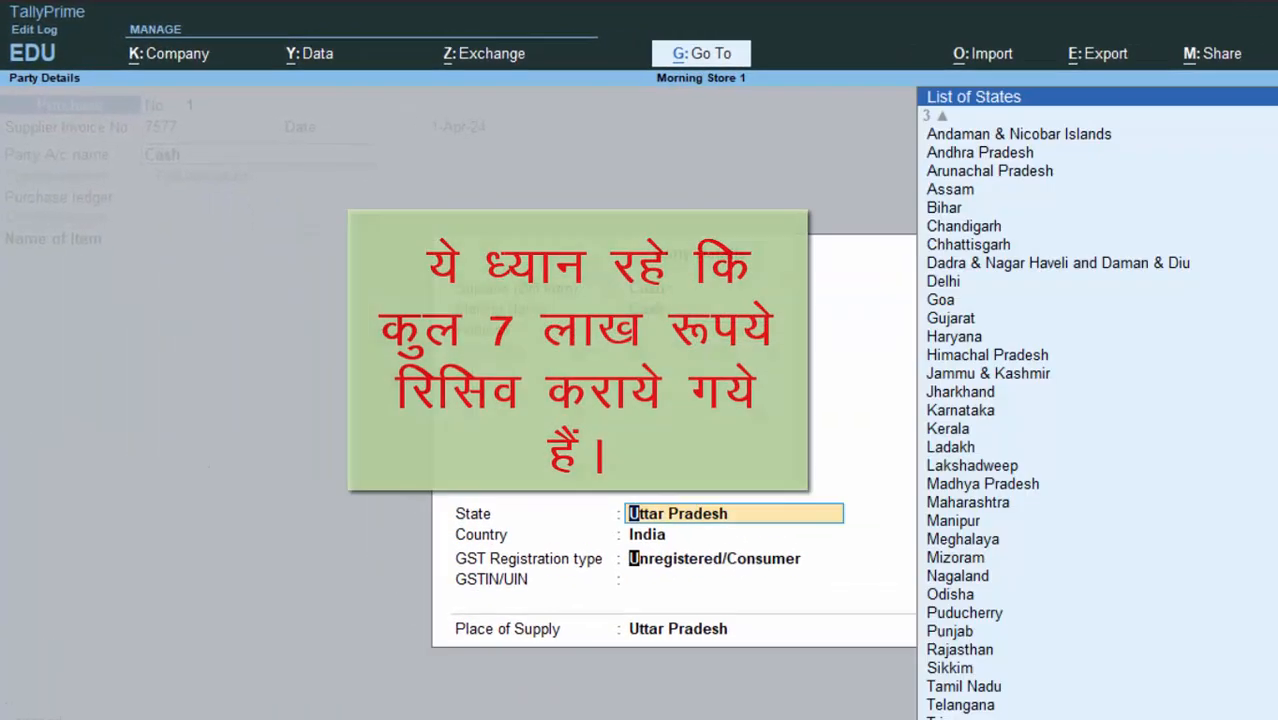
pyautogui.press('Return')
pyautogui.press('Return')
pyautogui.press('Return')
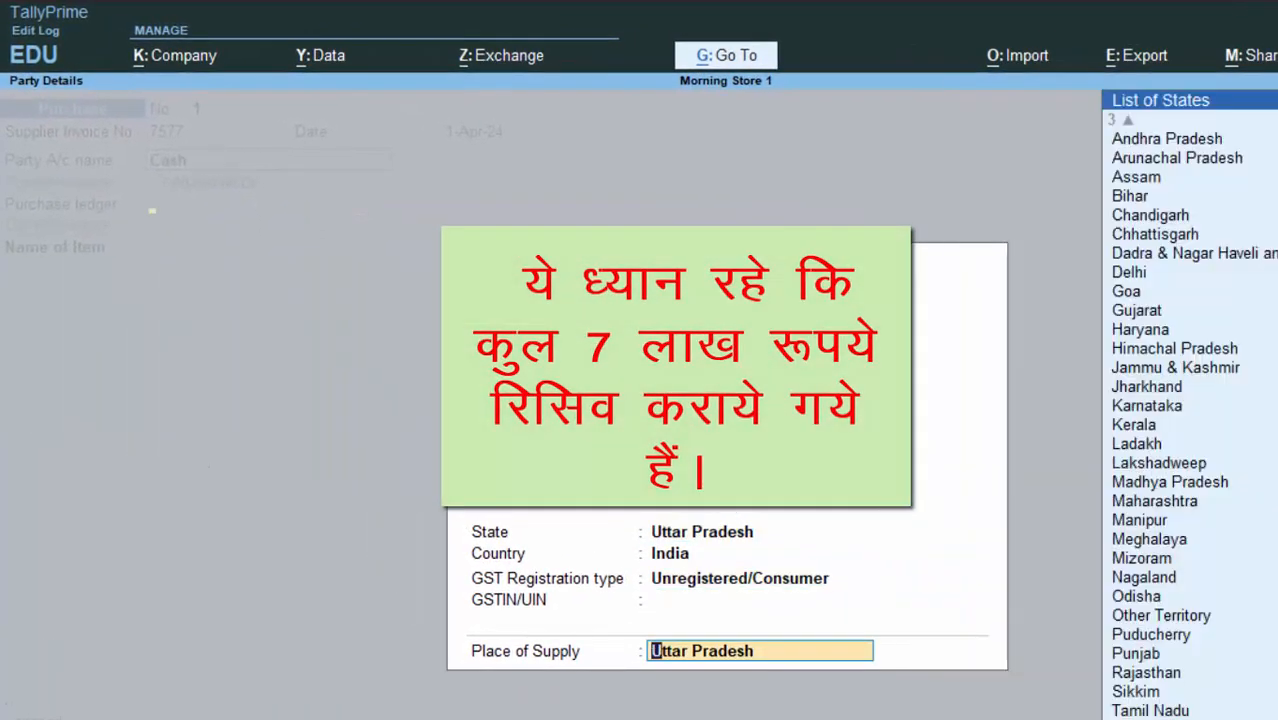
# Step: Start a new ledger named Purchase A/c from the purchase voucher, declining Filter Keys and leaving the alias empty
pyautogui.hotkey('alt', 'c')
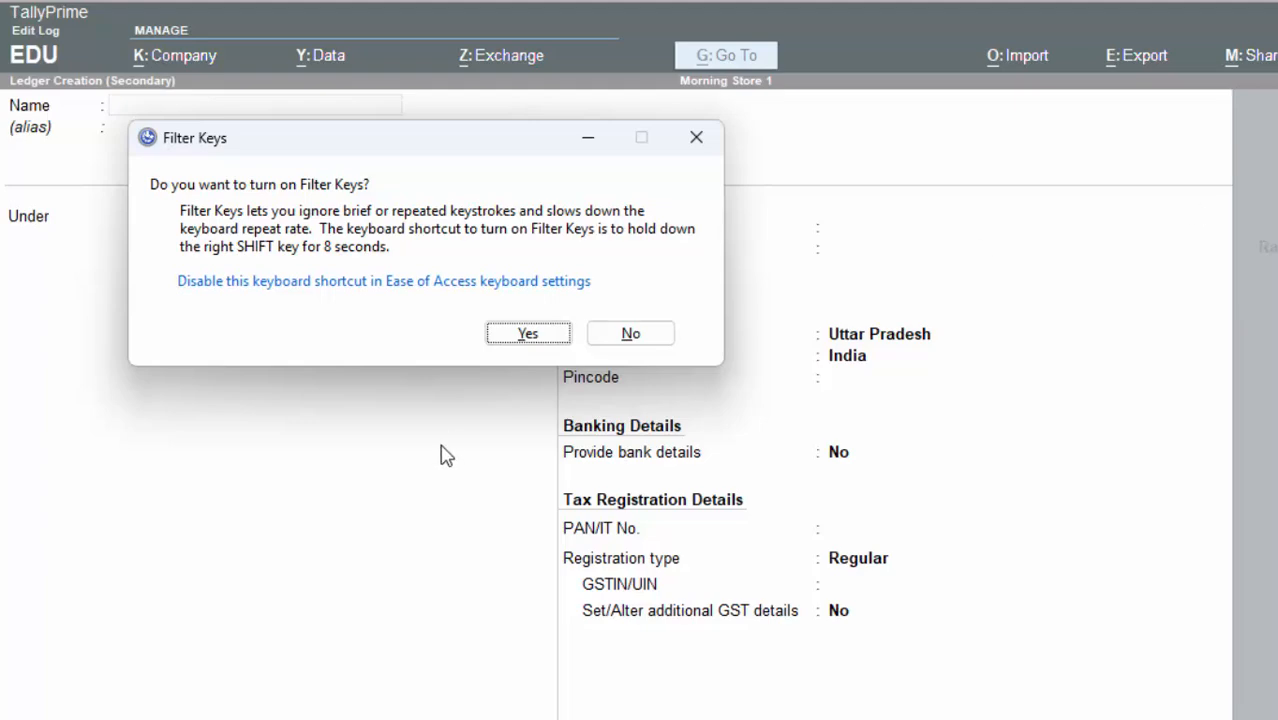
pyautogui.click(630, 334)
pyautogui.write('Purch')
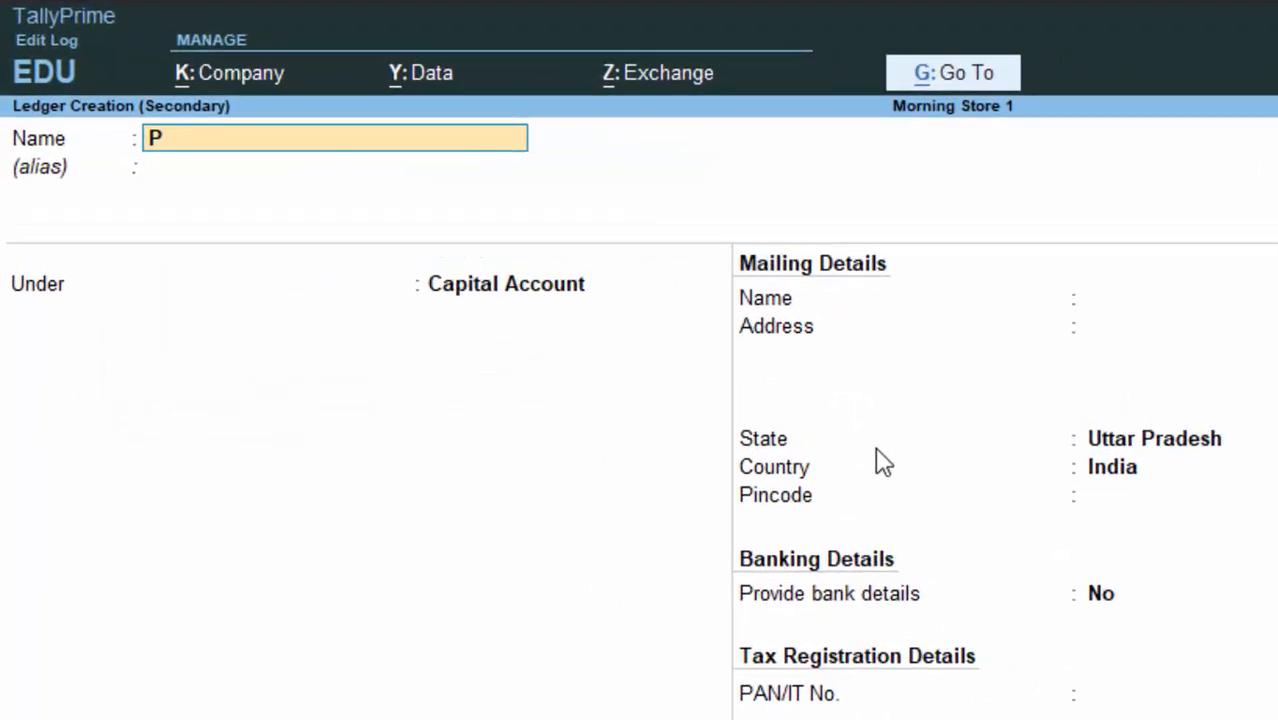
pyautogui.write('ase')
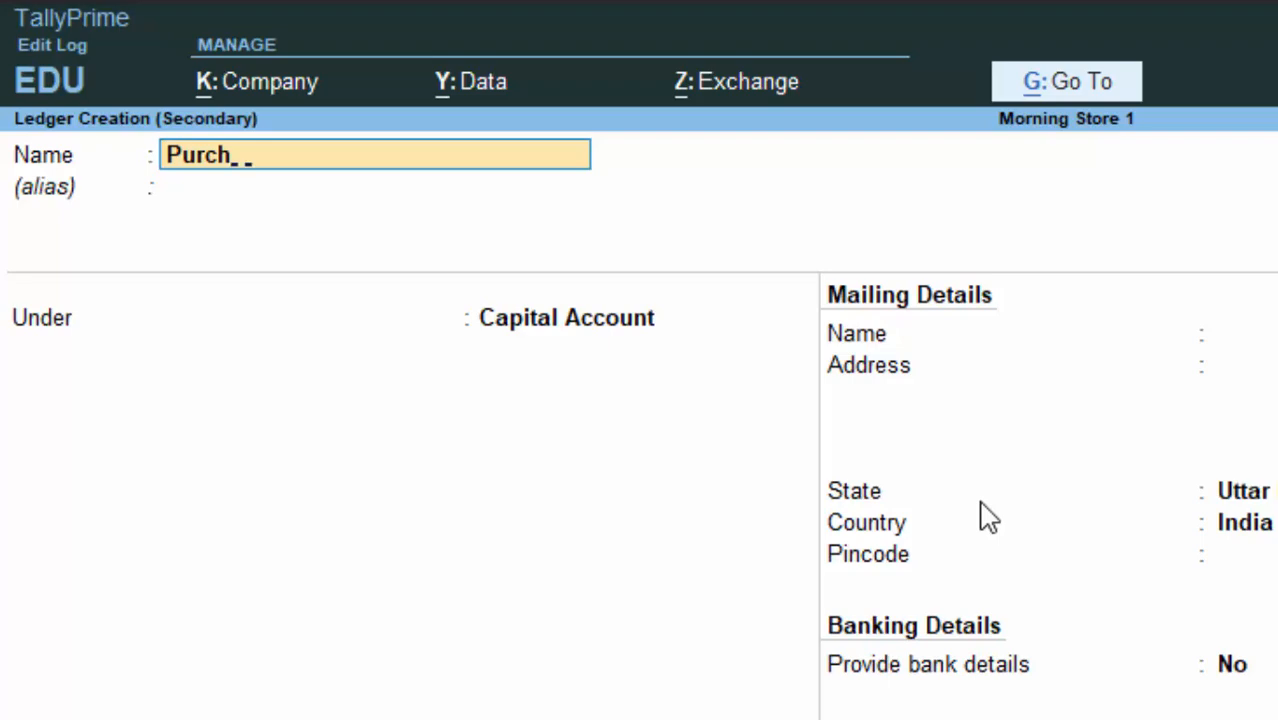
pyautogui.write(' a/')
pyautogui.press('BackSpace')
pyautogui.press('BackSpace')
pyautogui.write('A/c')
pyautogui.press('Return')
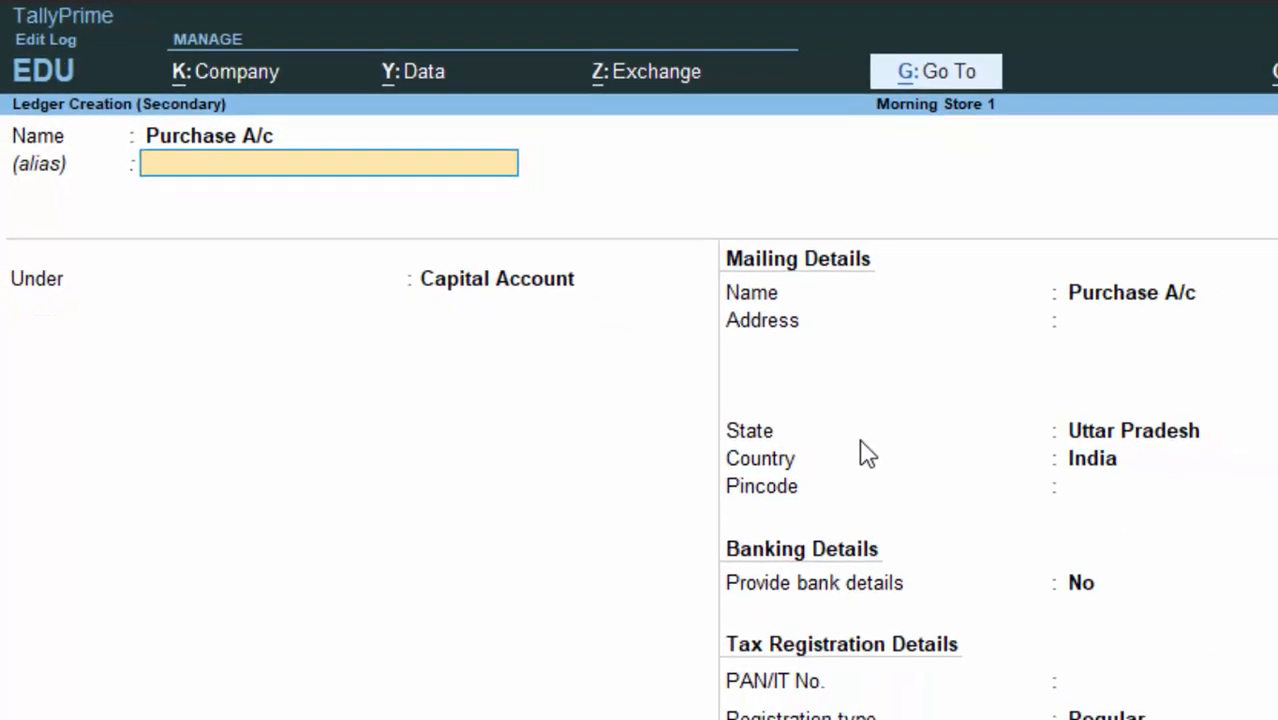
pyautogui.press('Return')
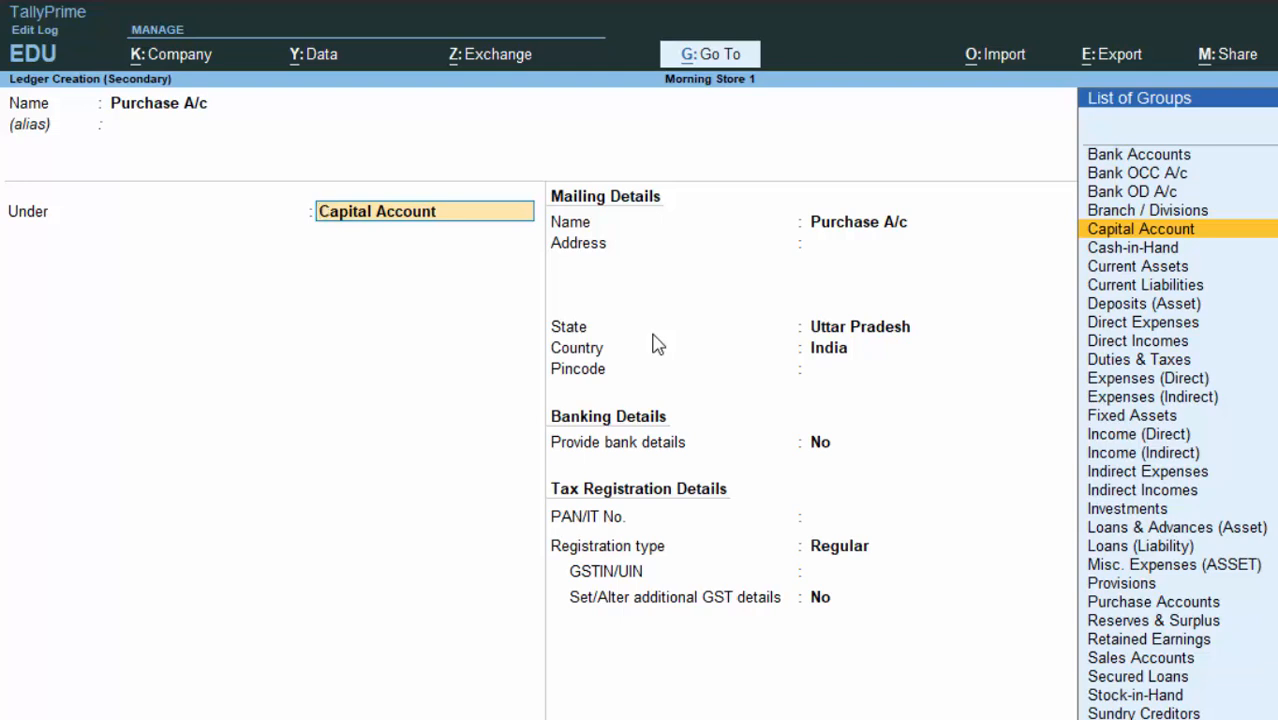
# Step: Save the Purchase A/c ledger under Capital Account, keeping the default mailing, banking and tax details
pyautogui.press('Return')
pyautogui.press('Return')
pyautogui.press('Return')
pyautogui.press('Return')
pyautogui.press('Return')
pyautogui.press('Return')
pyautogui.press('Return')
pyautogui.press('Return')
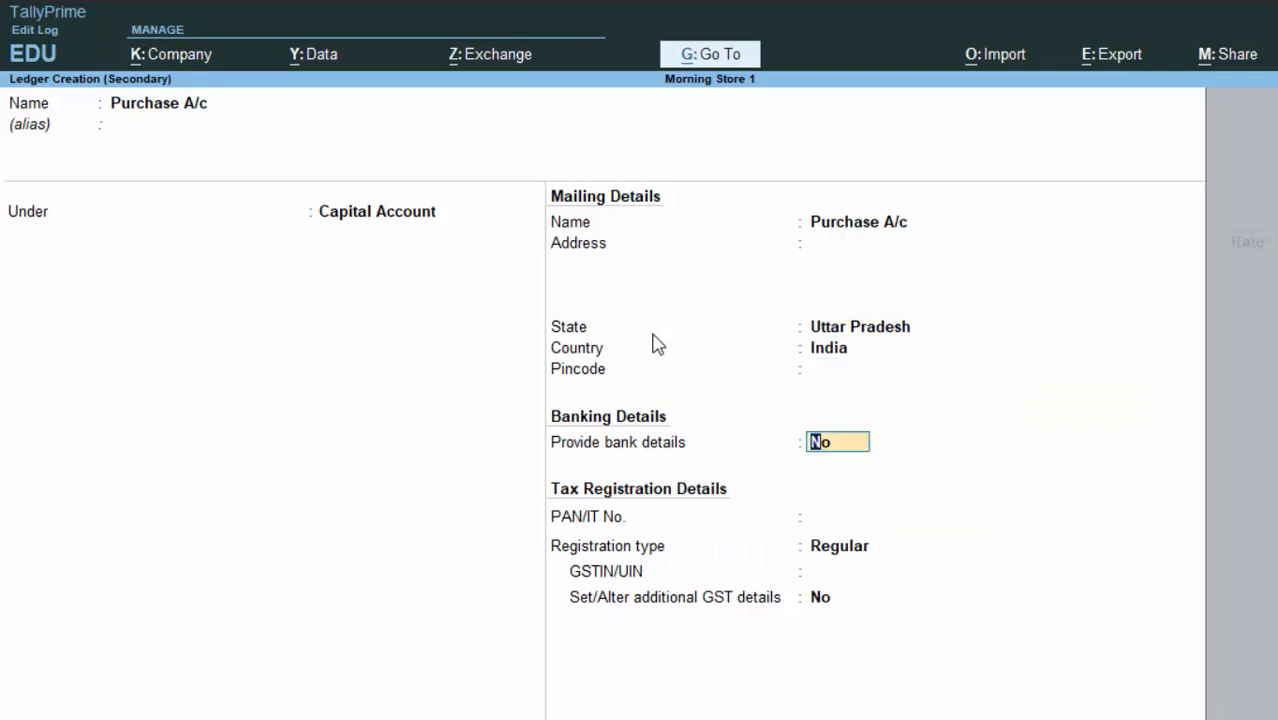
pyautogui.press('Return')
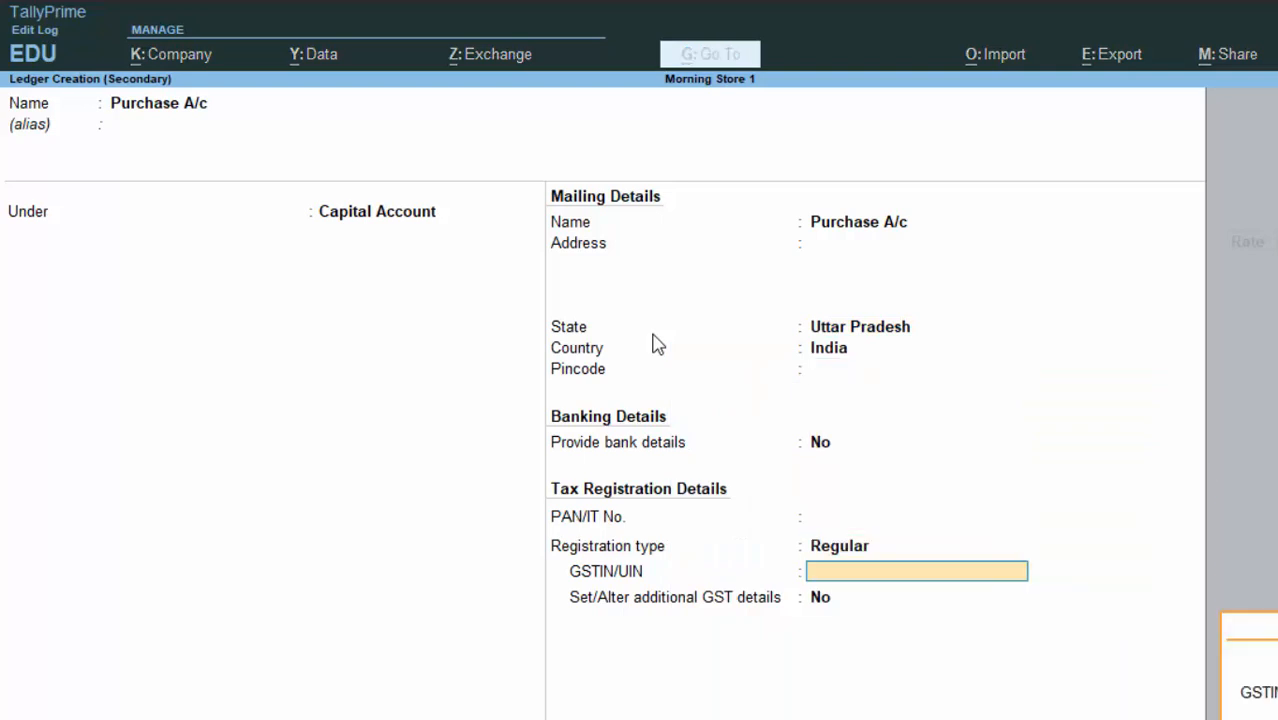
pyautogui.press('Return')
pyautogui.press('Return')
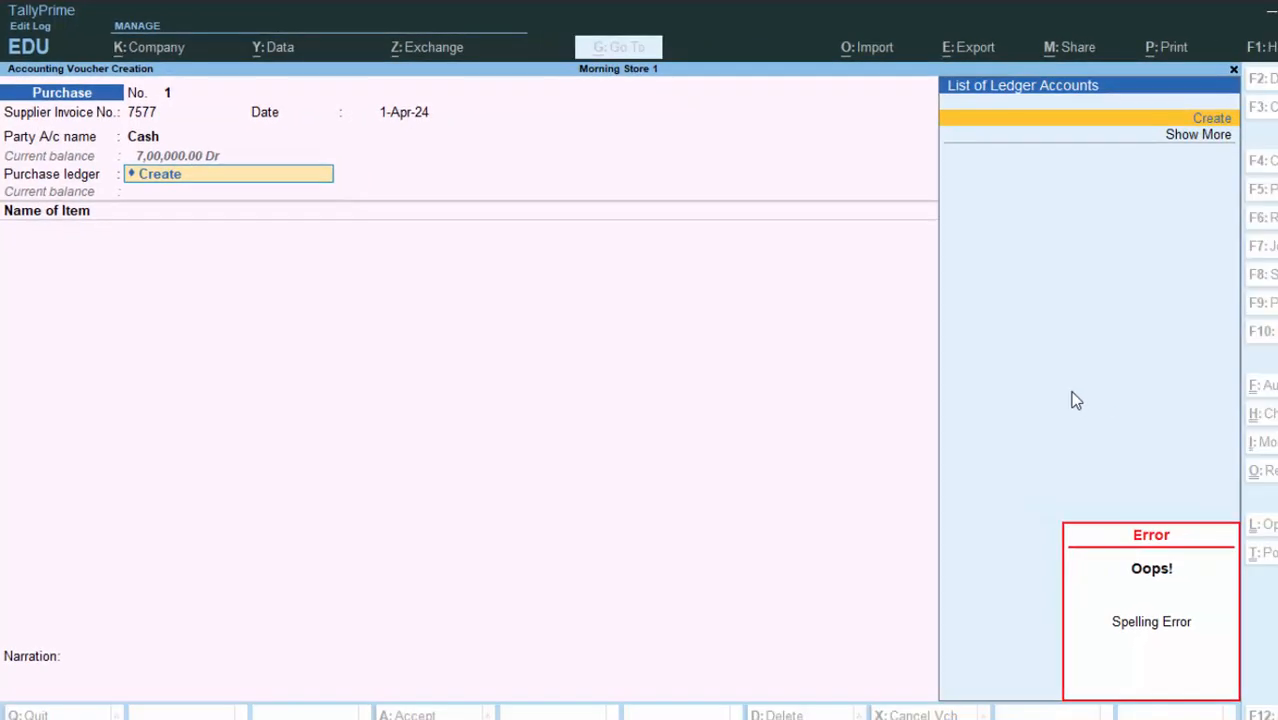
# Step: Discard the unfinished purchase voucher and return to the Gateway of Tally
pyautogui.press('Escape')
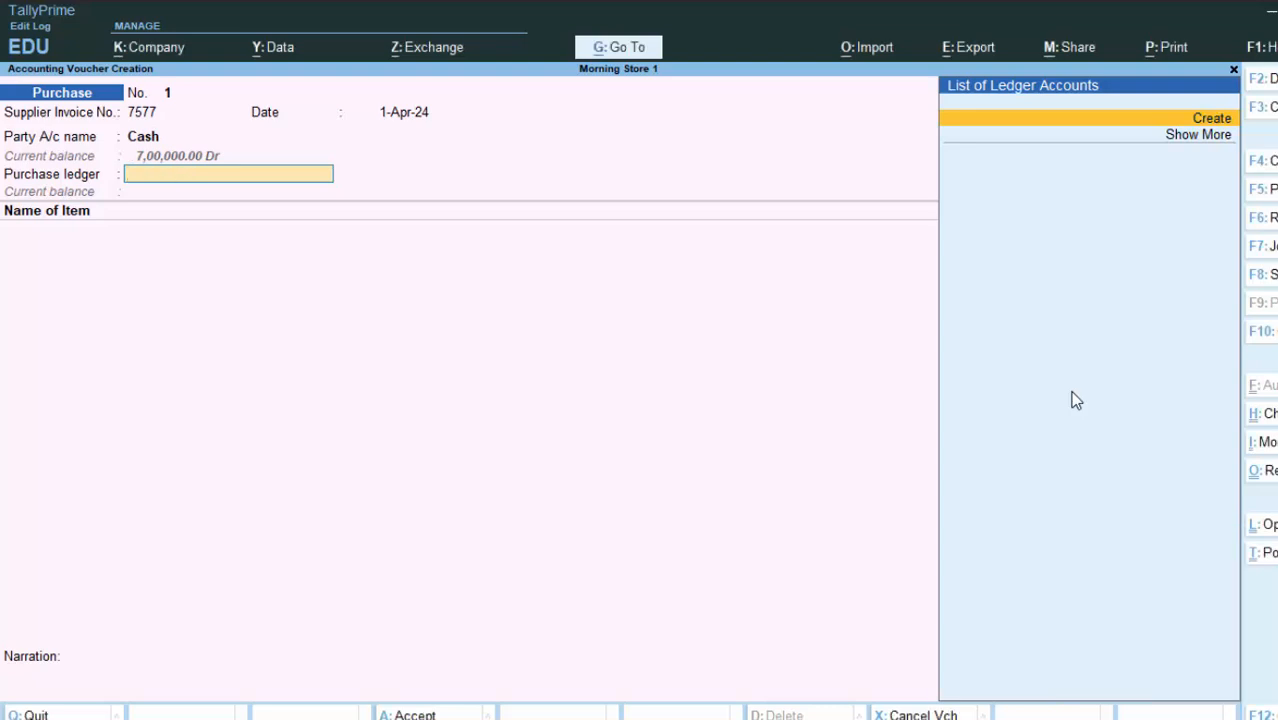
pyautogui.press('Escape')
pyautogui.press('y')
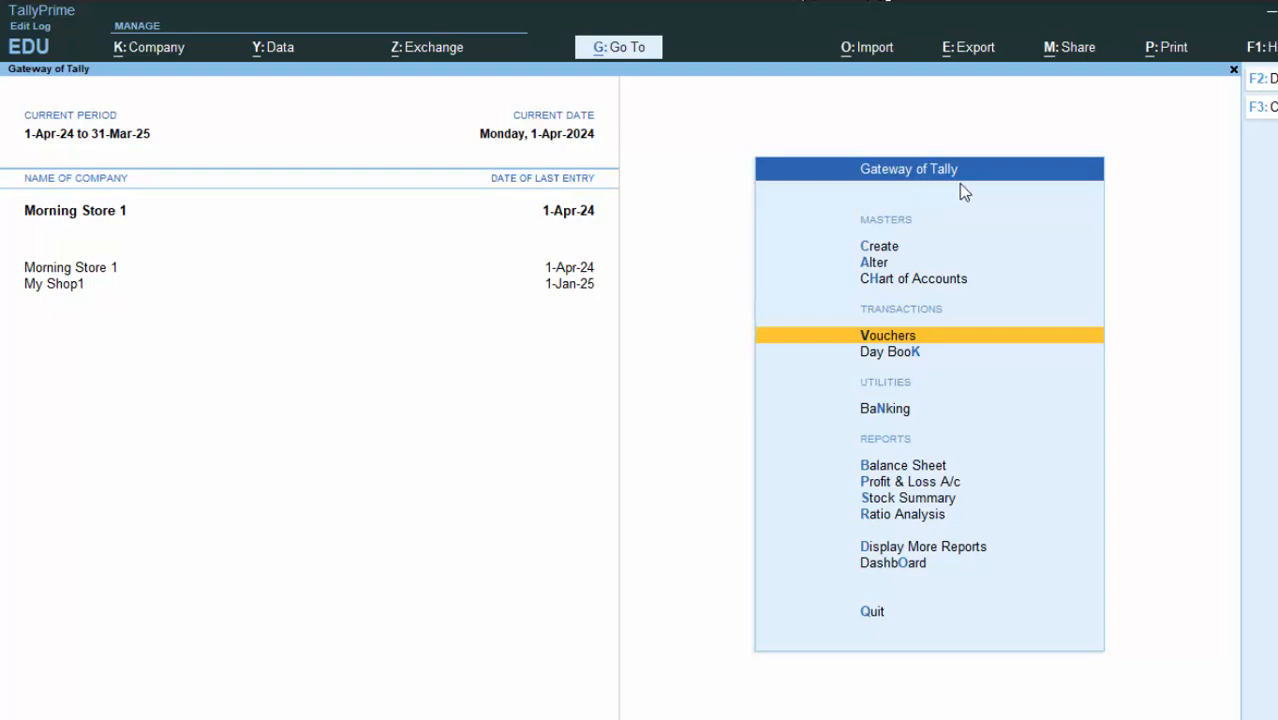
# Step: Open the Purchase A/c ledger for alteration, keeping its name and empty alias
pyautogui.press('Up')
pyautogui.press('Up')
pyautogui.press('Return')
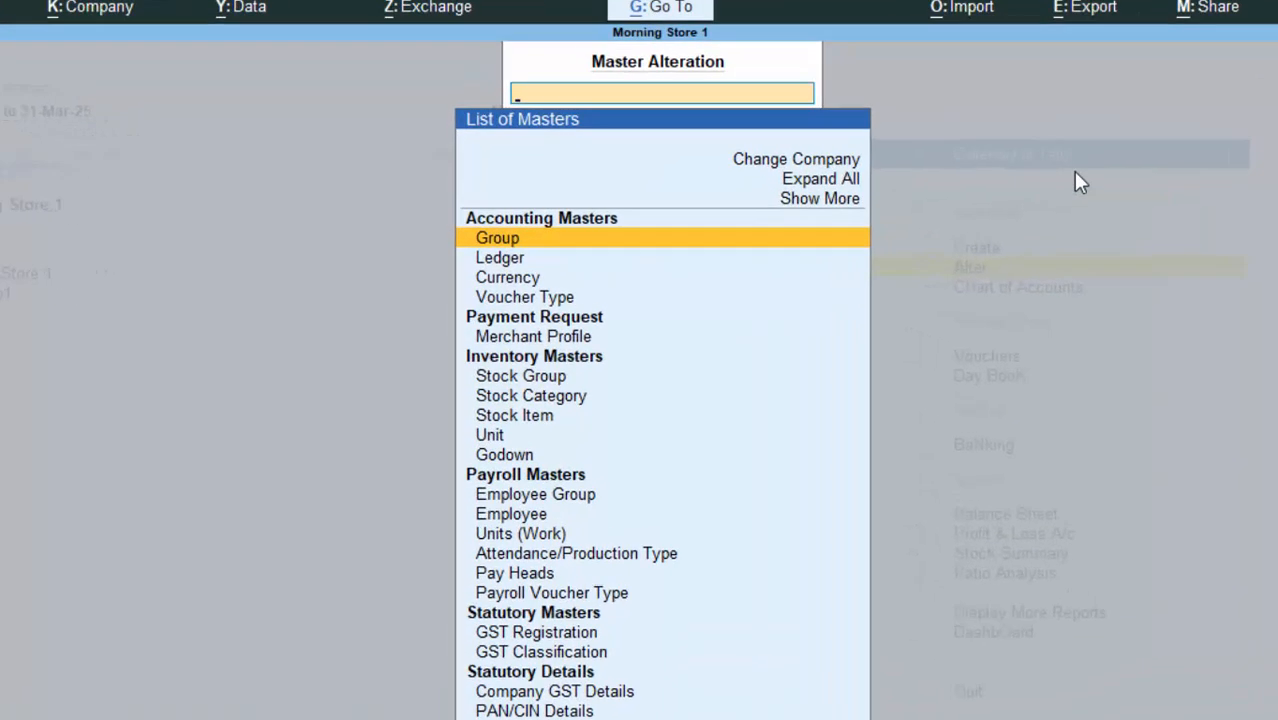
pyautogui.press('Down')
pyautogui.press('Down')
pyautogui.press('Down')
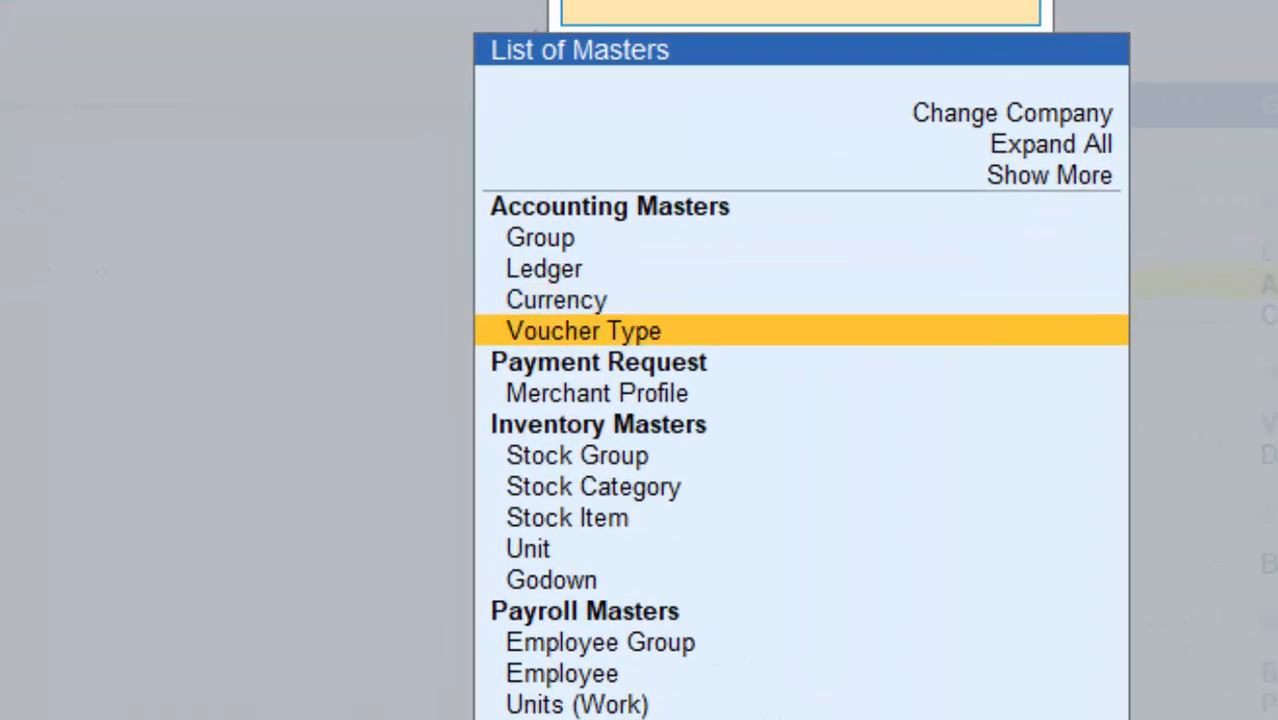
pyautogui.press('Up')
pyautogui.press('Up')
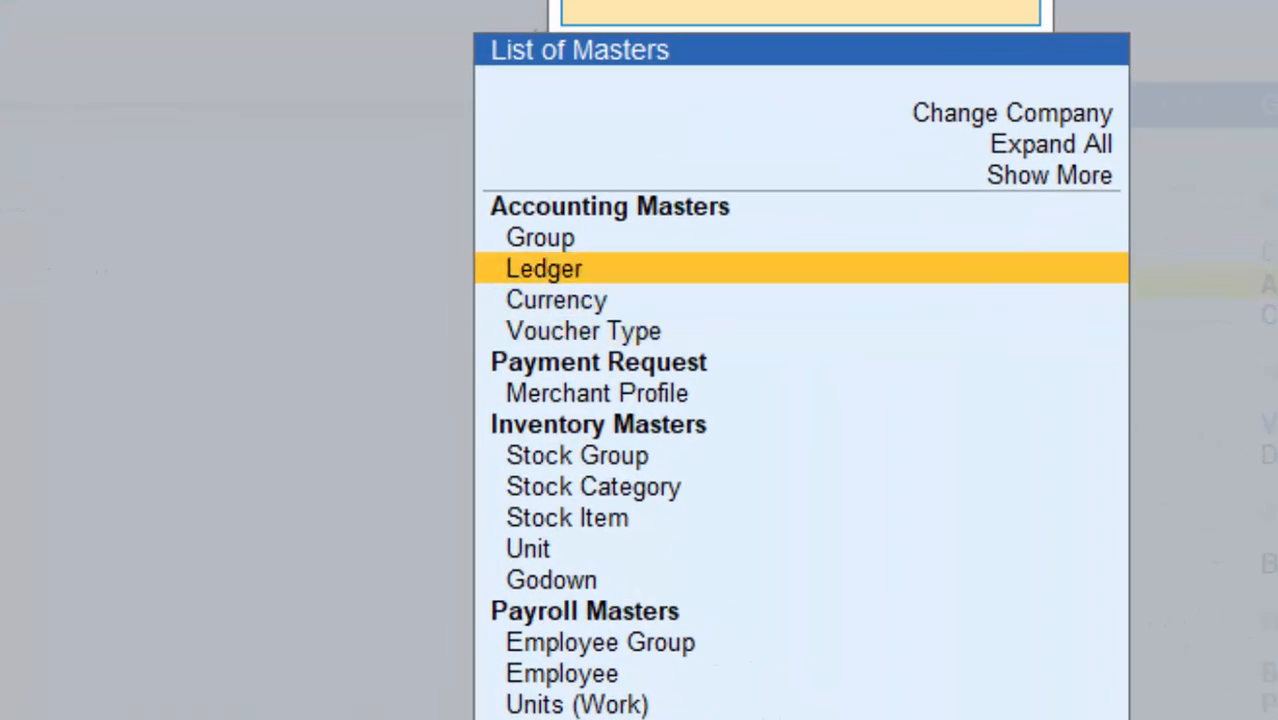
pyautogui.press('Return')
pyautogui.press('Down')
pyautogui.press('Down')
pyautogui.press('Down')
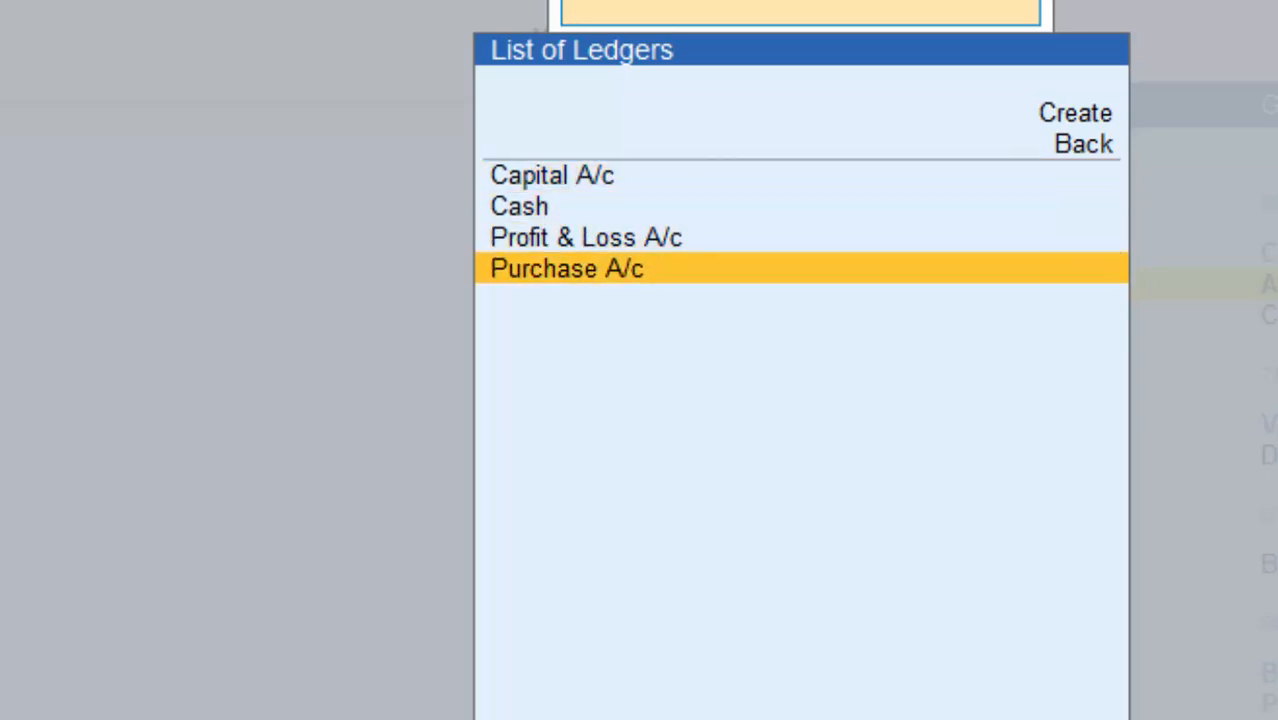
pyautogui.press('Return')
pyautogui.press('Return')
pyautogui.press('Return')
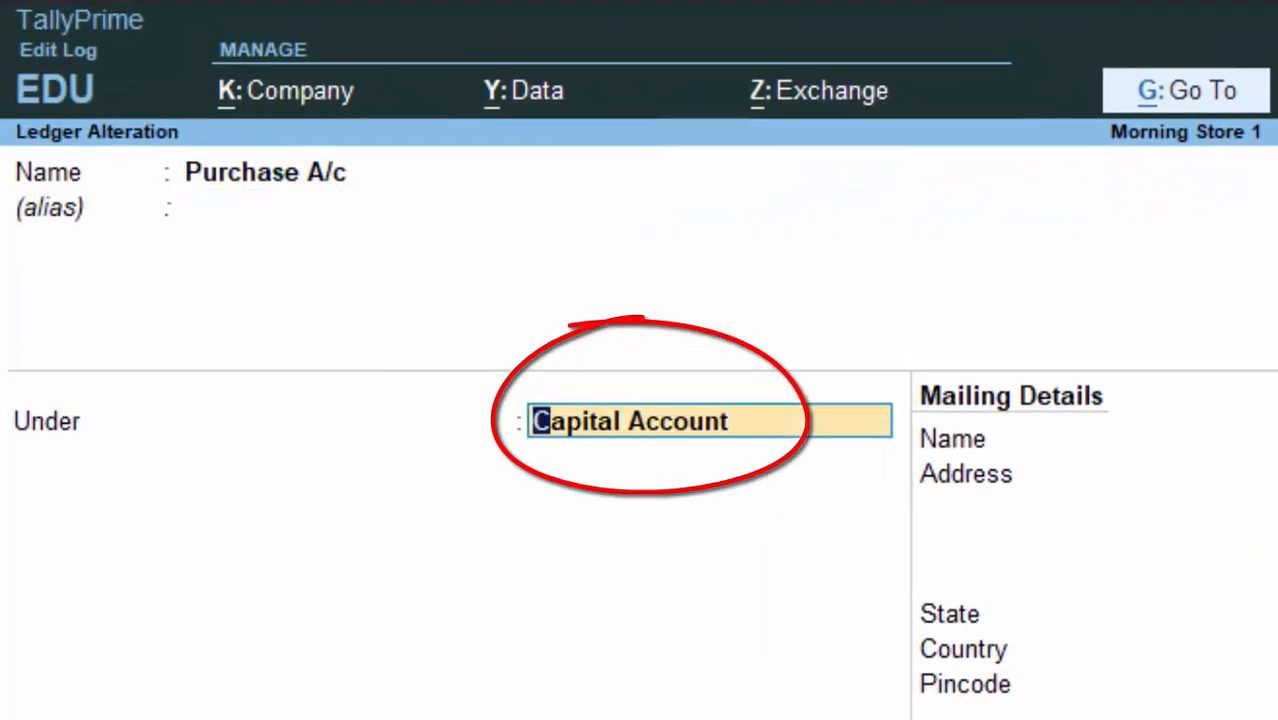
# Step: Move the Purchase A/c ledger under Purchase Accounts, save it with the other defaults and return to the Gateway of Tally
pyautogui.write('P')
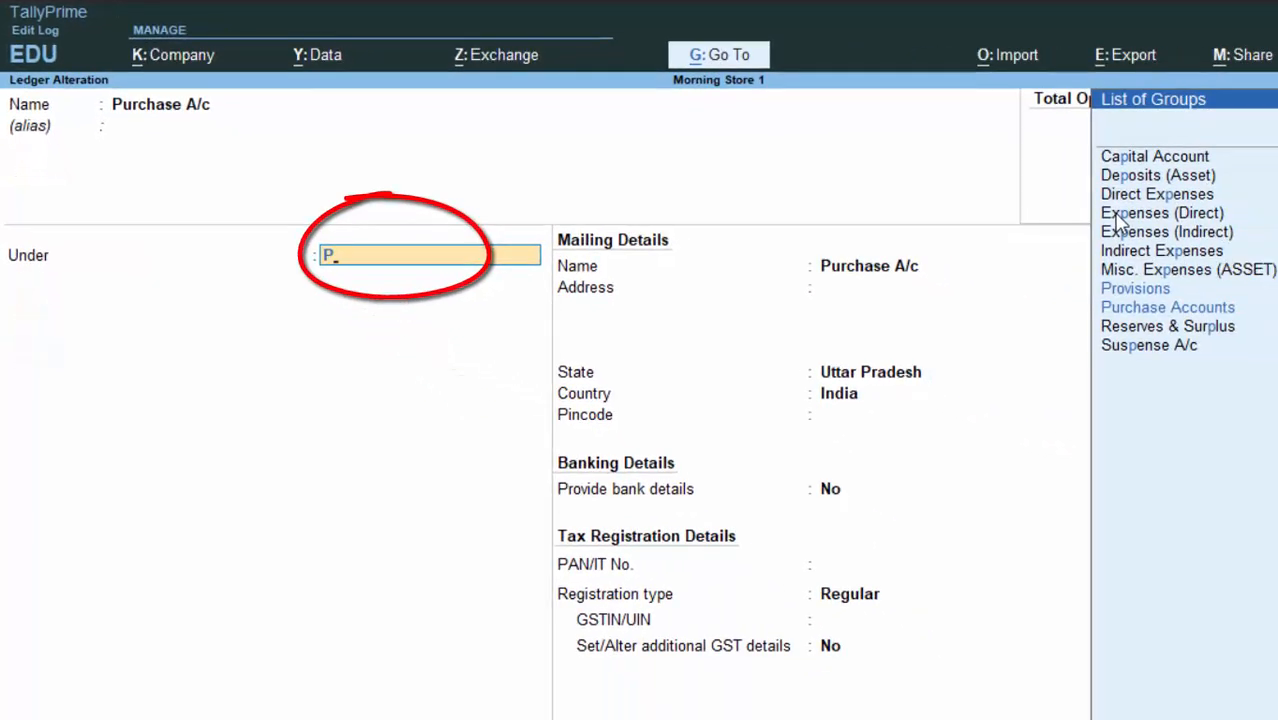
pyautogui.press('Down')
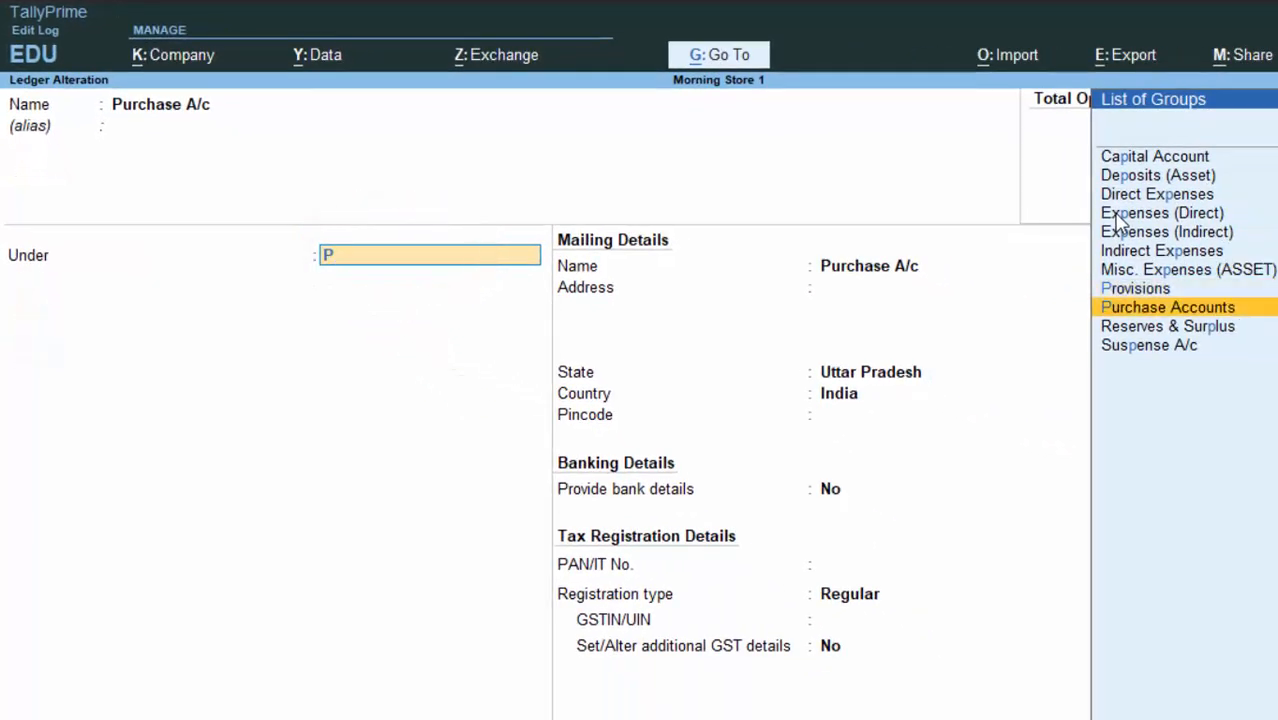
pyautogui.press('Return')
pyautogui.press('Return')
pyautogui.press('Return')
pyautogui.press('Return')
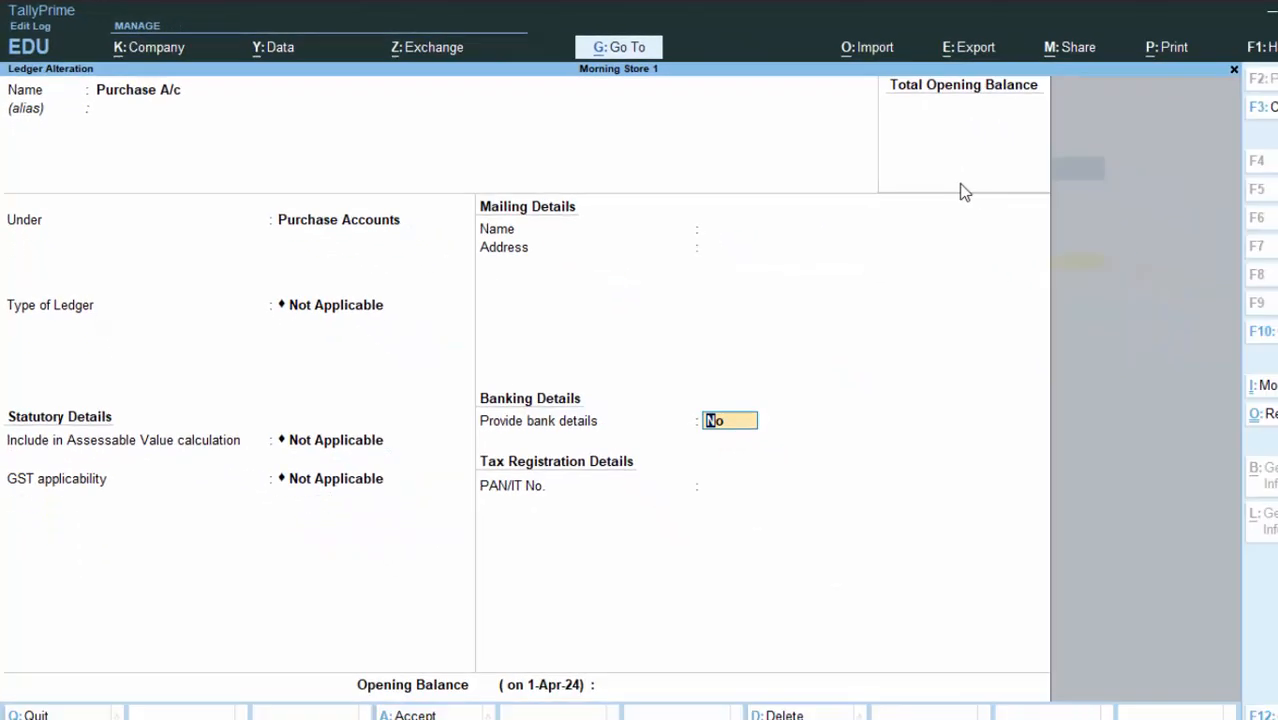
pyautogui.press('Return')
pyautogui.press('Return')
pyautogui.press('Return')
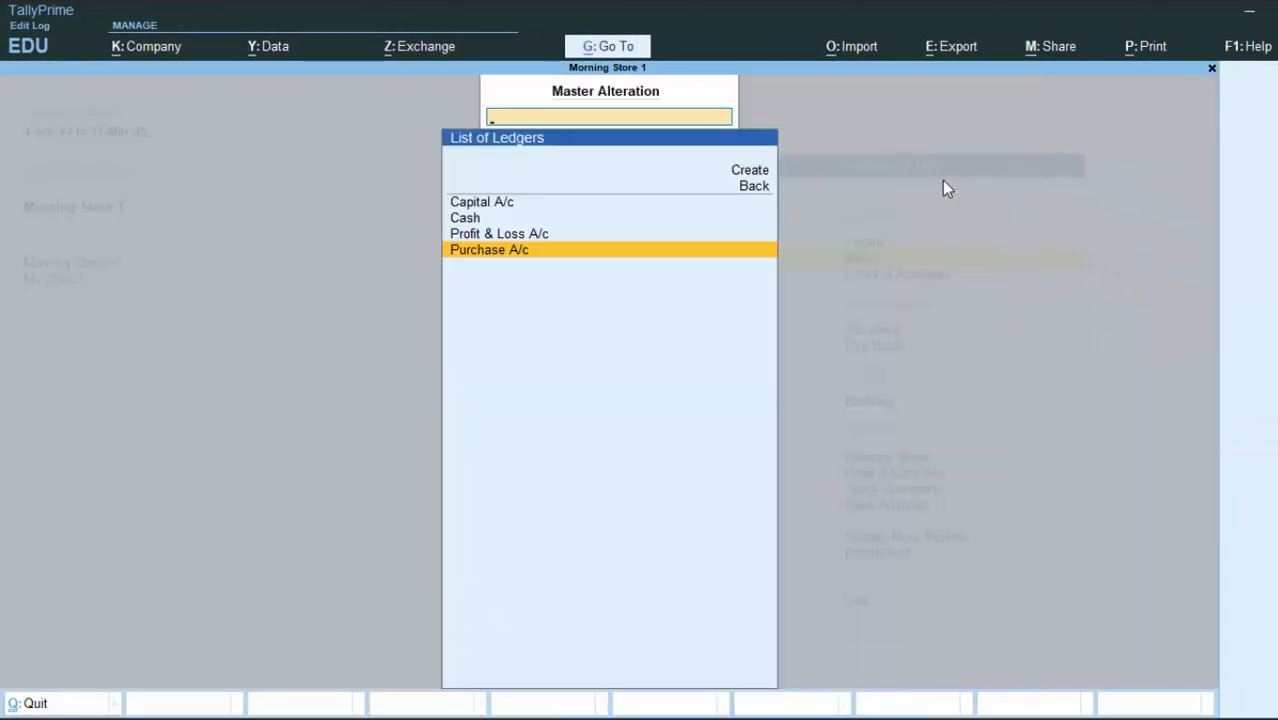
pyautogui.press('Escape')
pyautogui.press('Escape')
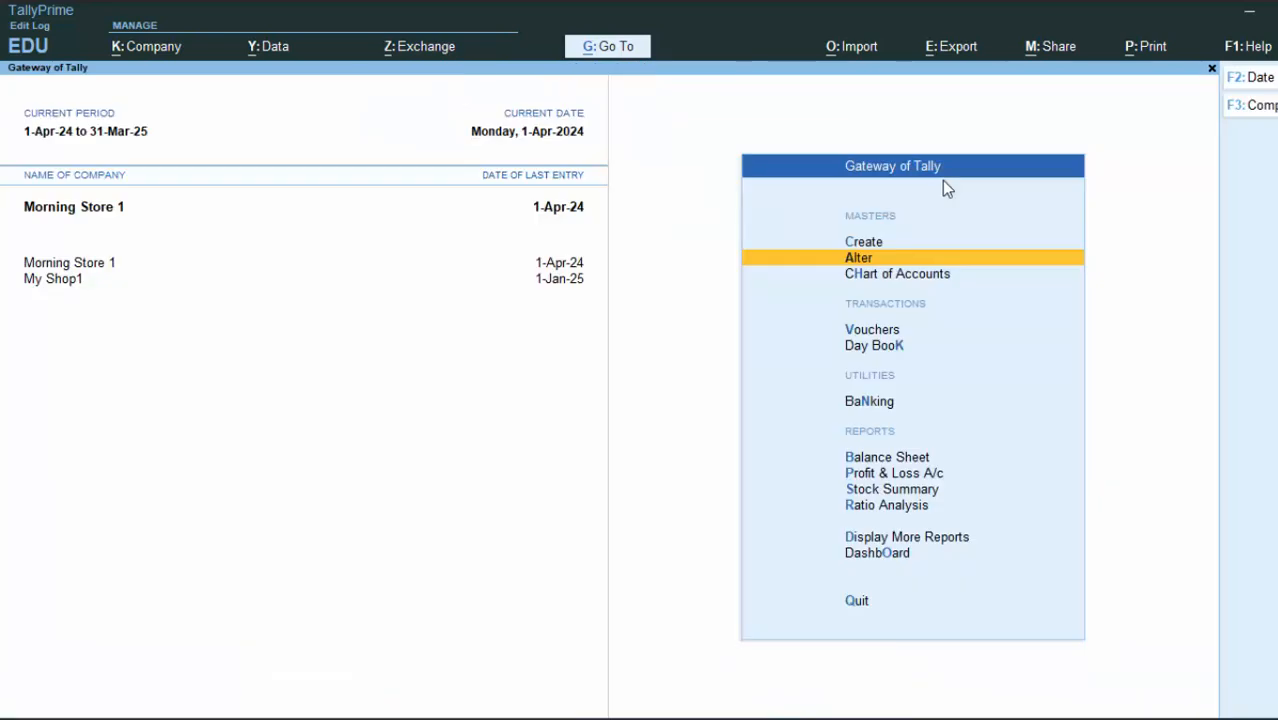
# Step: Start a purchase voucher with supplier invoice number 7757 dated 1-Apr-24 and Cash as the party
pyautogui.press('v')
pyautogui.press('F9')
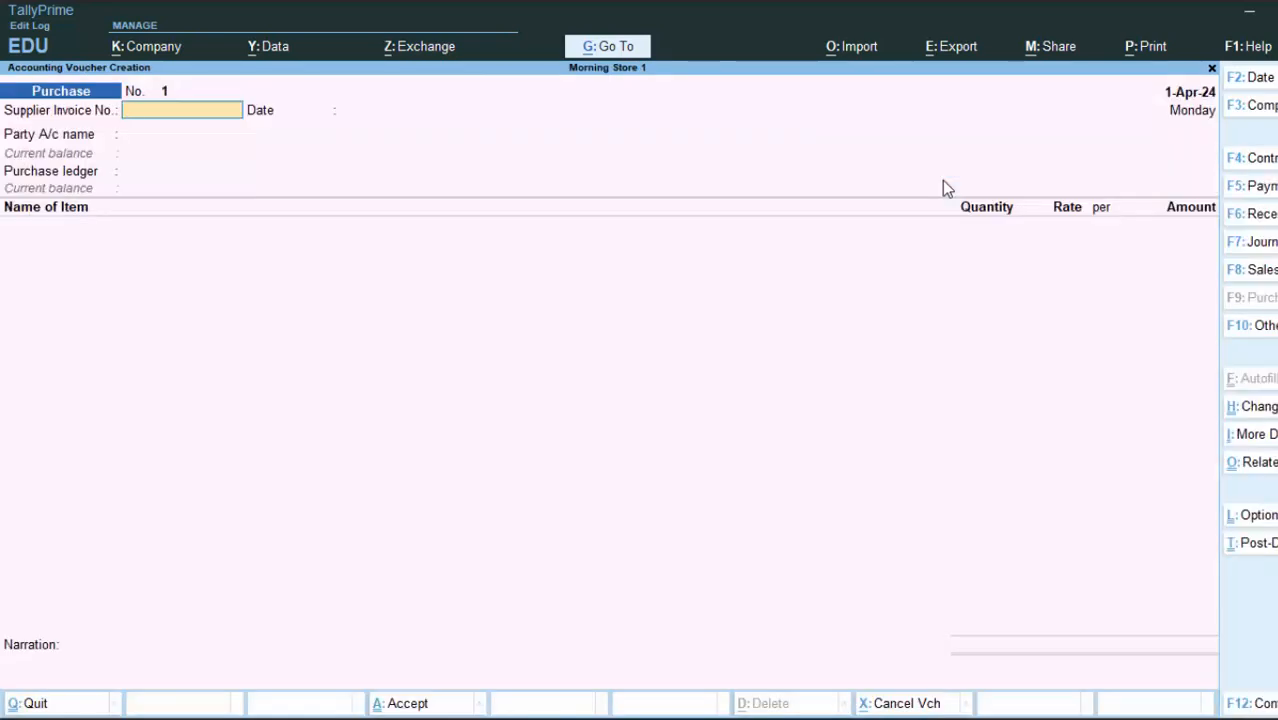
pyautogui.write('7757')
pyautogui.press('Return')
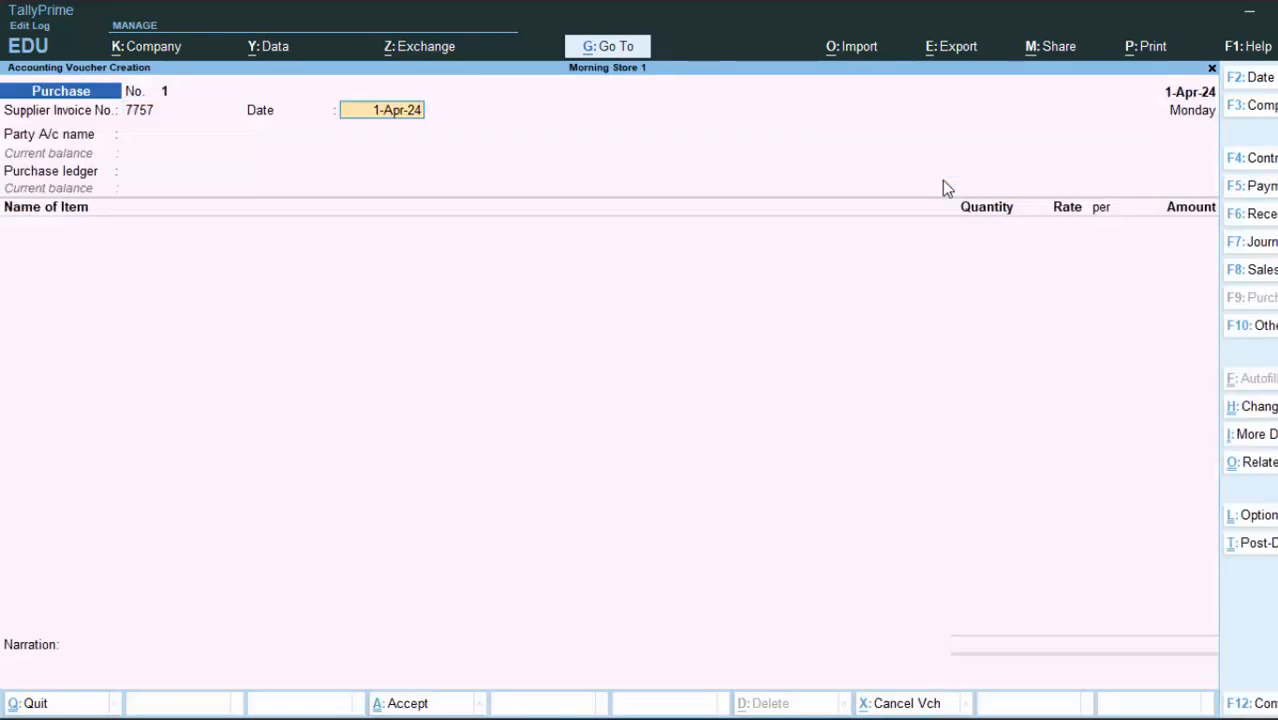
pyautogui.press('Return')
pyautogui.press('Return')
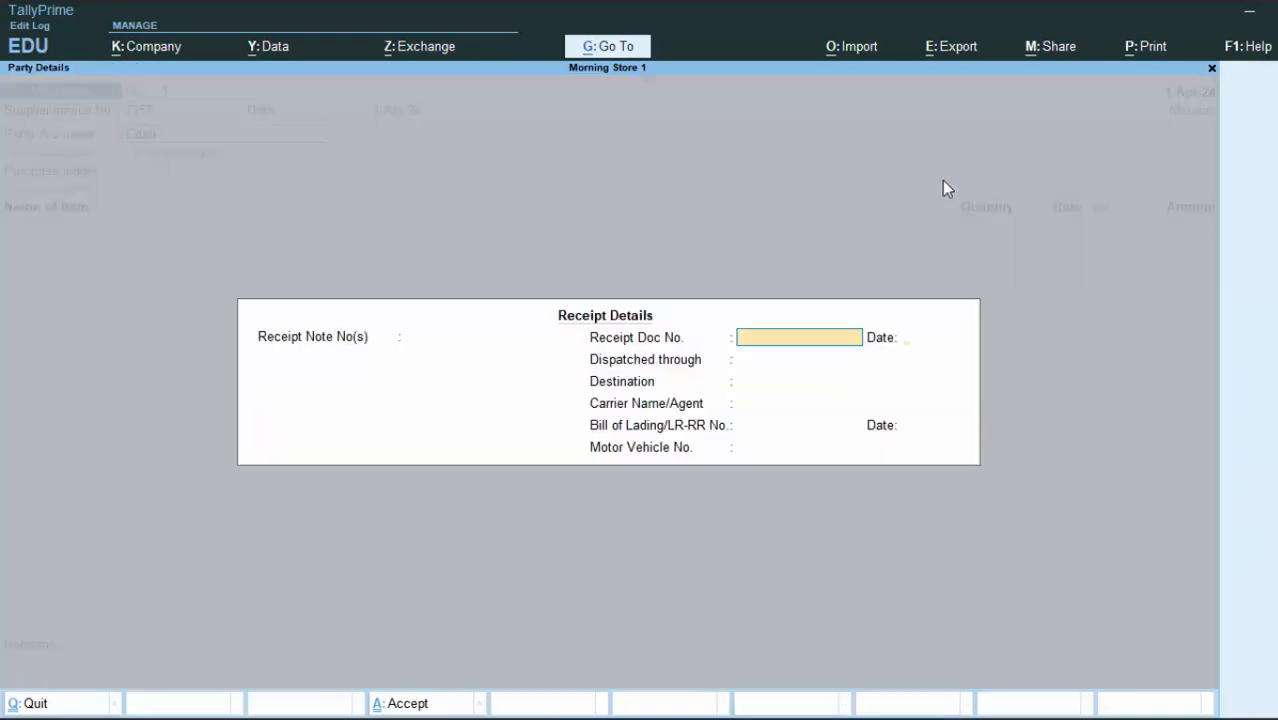
# Step: Leave the voucher's receipt details blank and accept the default Cash party details for Uttar Pradesh
pyautogui.press('Return')
pyautogui.press('Return')
pyautogui.press('Return')
pyautogui.press('Return')
pyautogui.press('Return')
pyautogui.press('Return')
pyautogui.press('Return')
pyautogui.press('Return')
pyautogui.press('Return')
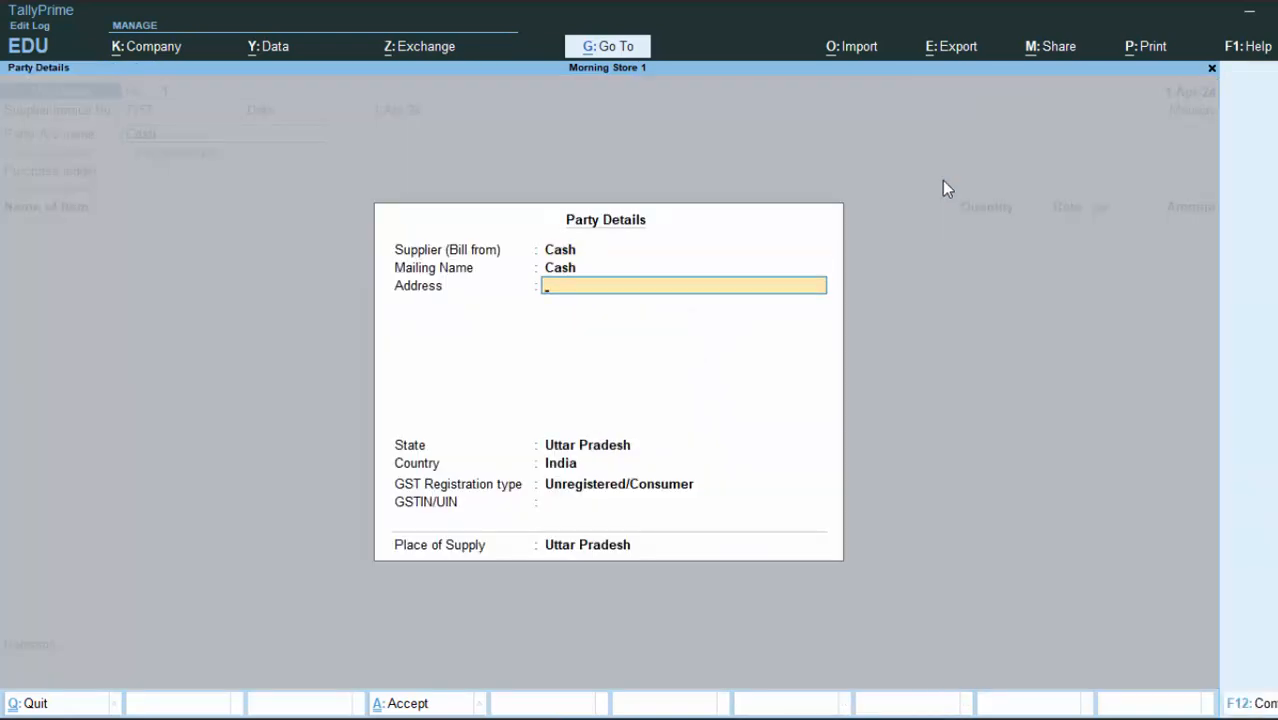
pyautogui.press('Return')
pyautogui.press('Return')
pyautogui.press('Return')
pyautogui.press('Return')
pyautogui.press('Return')
pyautogui.press('Return')
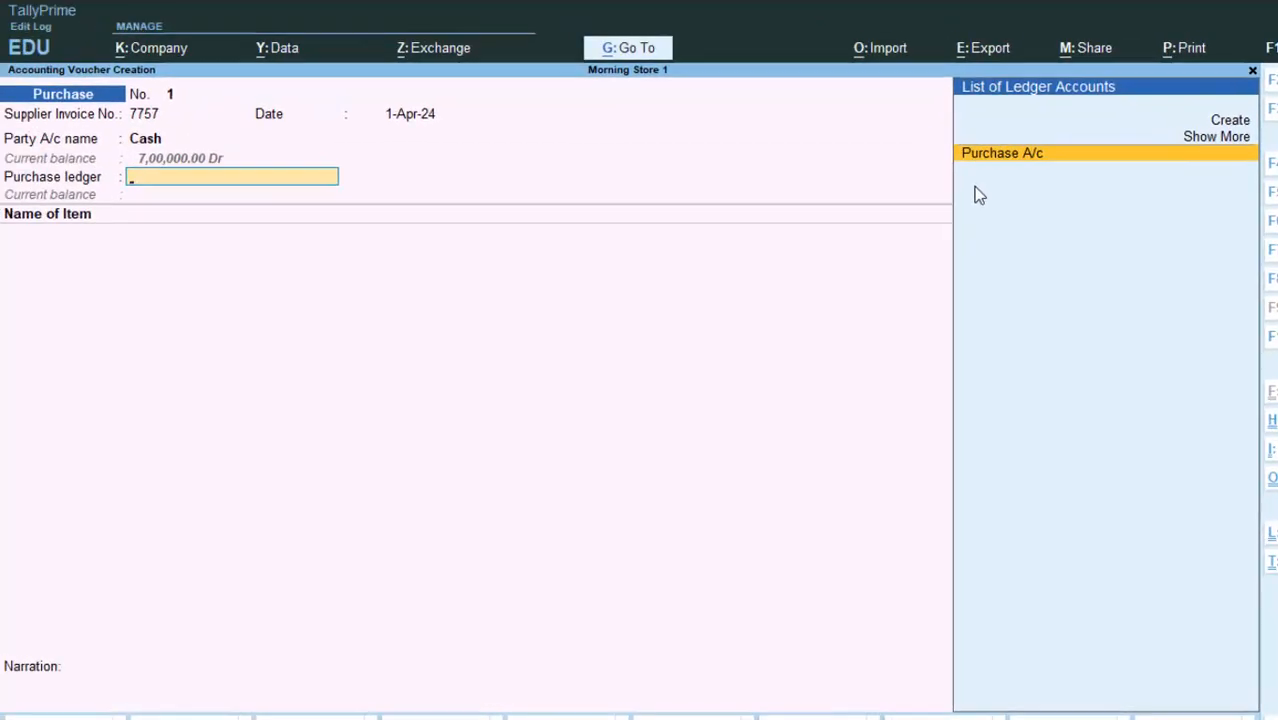
# Step: Select Purchase A/c as the purchase ledger and enter Rice as the first item, 60 kg at 40.00 per kg
pyautogui.press('Return')
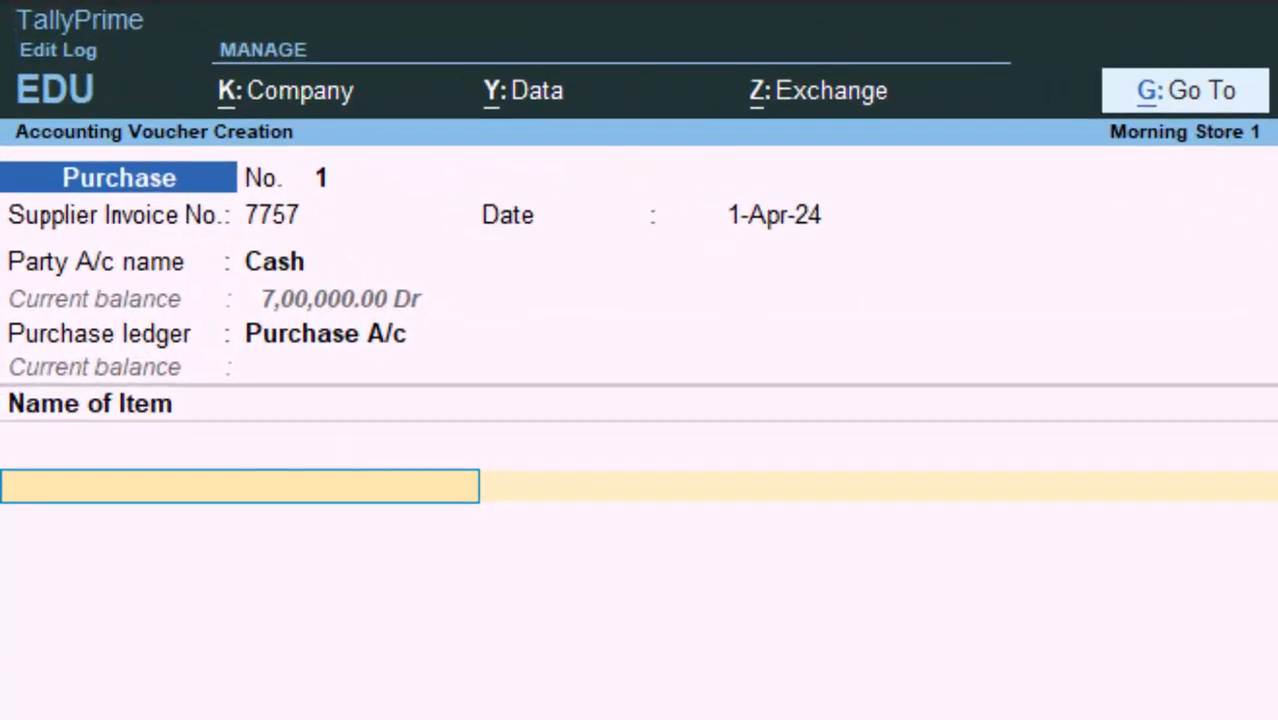
pyautogui.write('R')
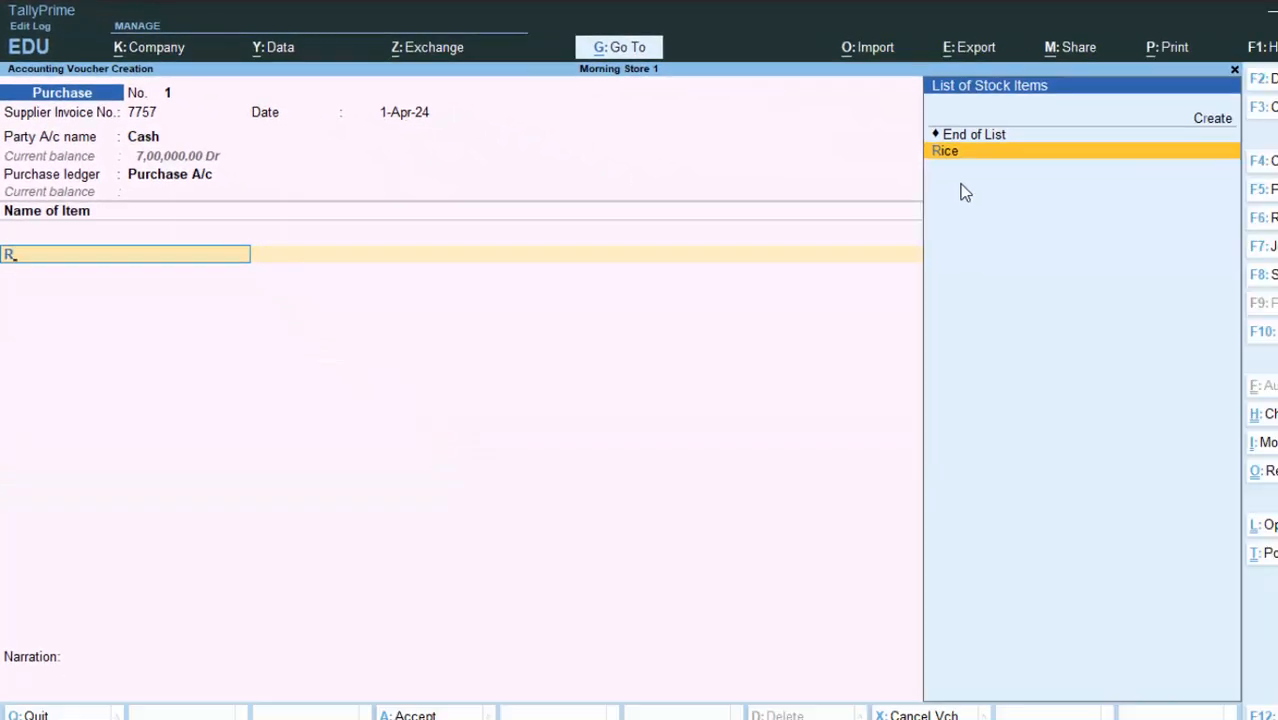
pyautogui.press('Return')
pyautogui.write('60')
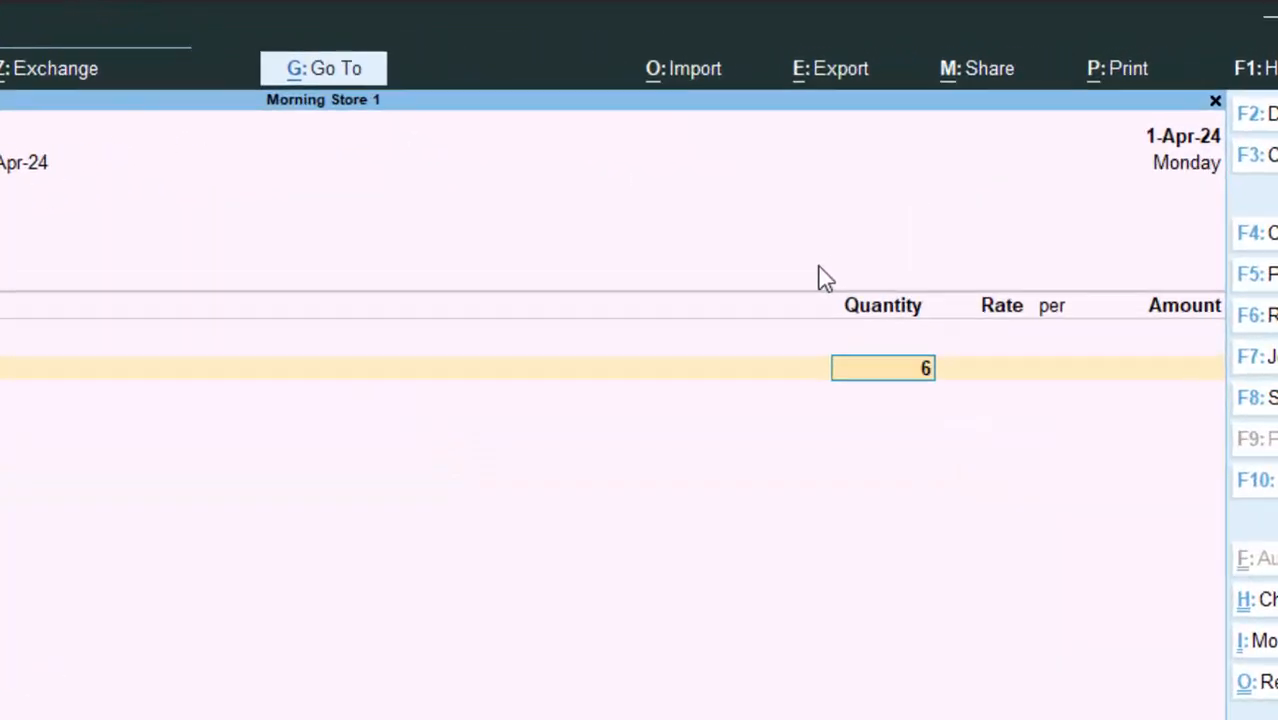
pyautogui.press('Return')
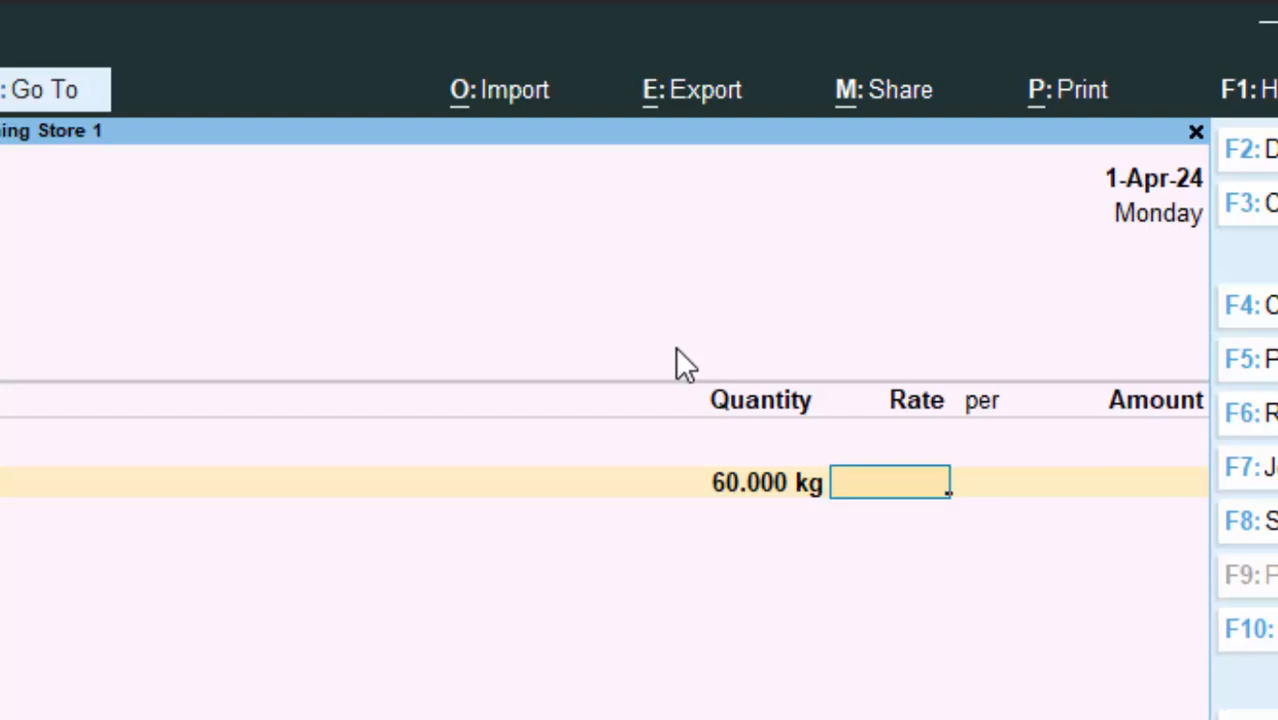
pyautogui.write('40')
pyautogui.press('Return')
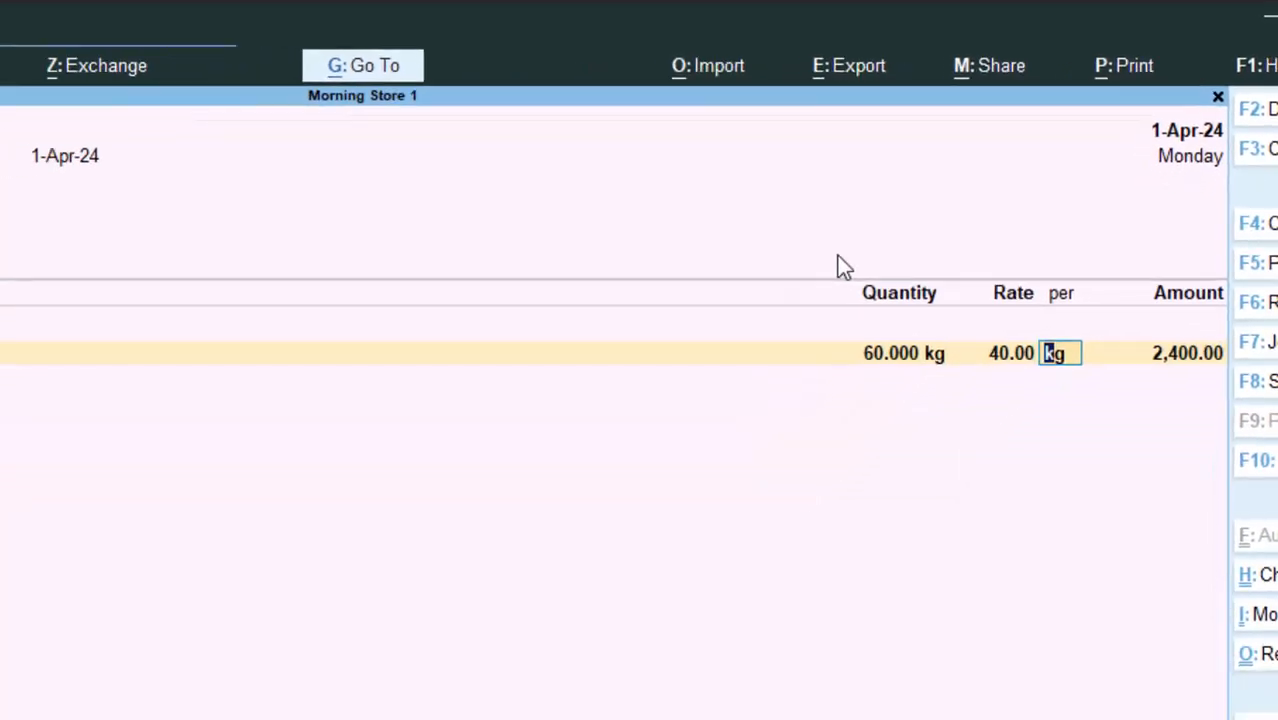
pyautogui.press('Return')
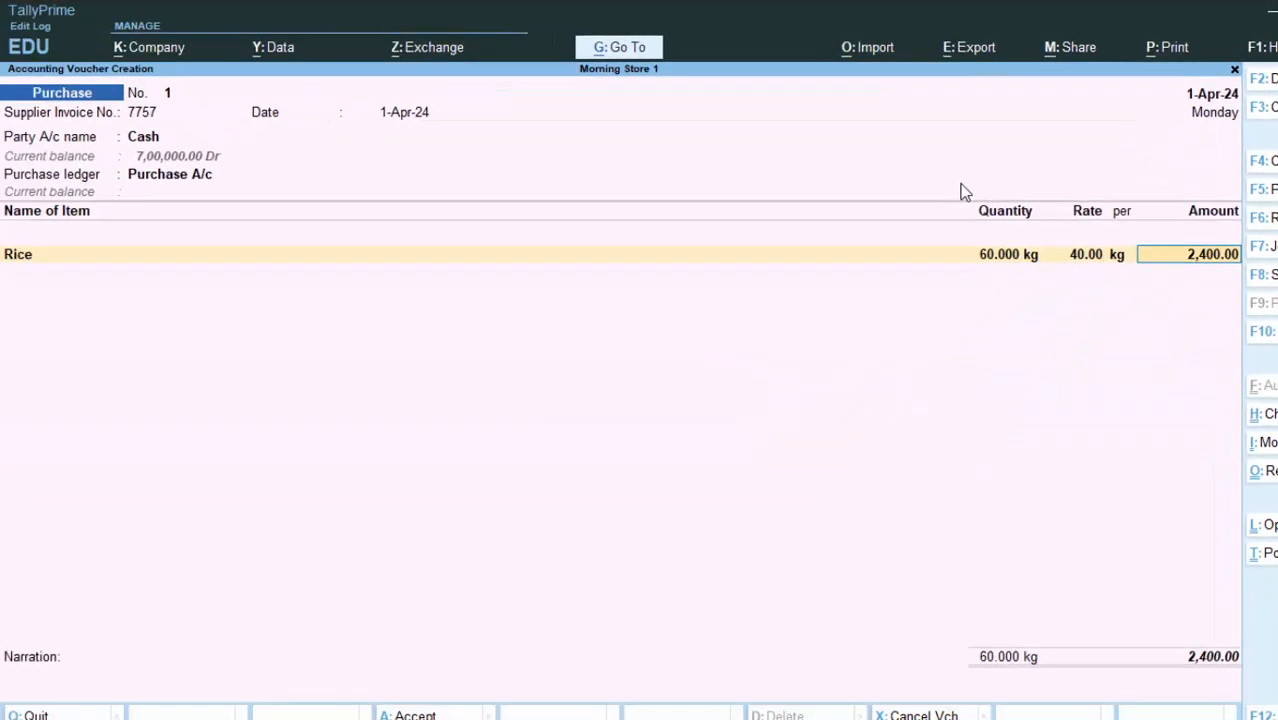
pyautogui.press('Return')
pyautogui.hotkey('alt', 'c')
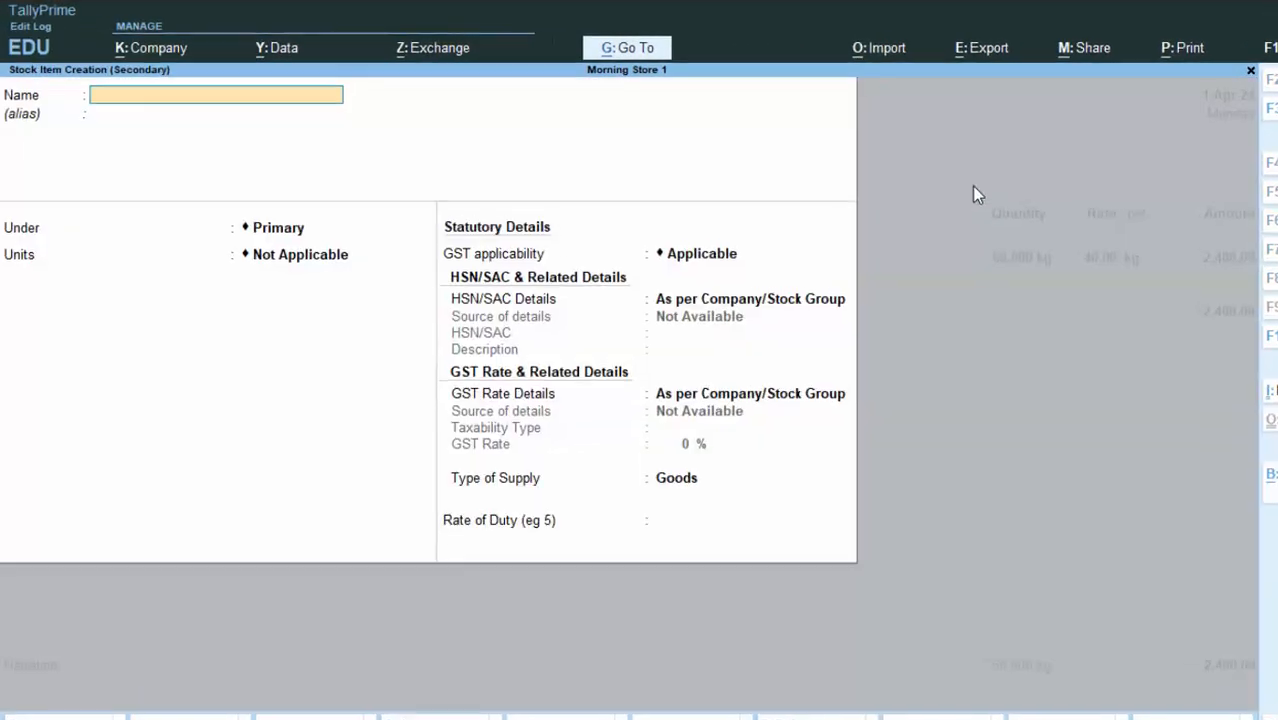
pyautogui.write('Pu')
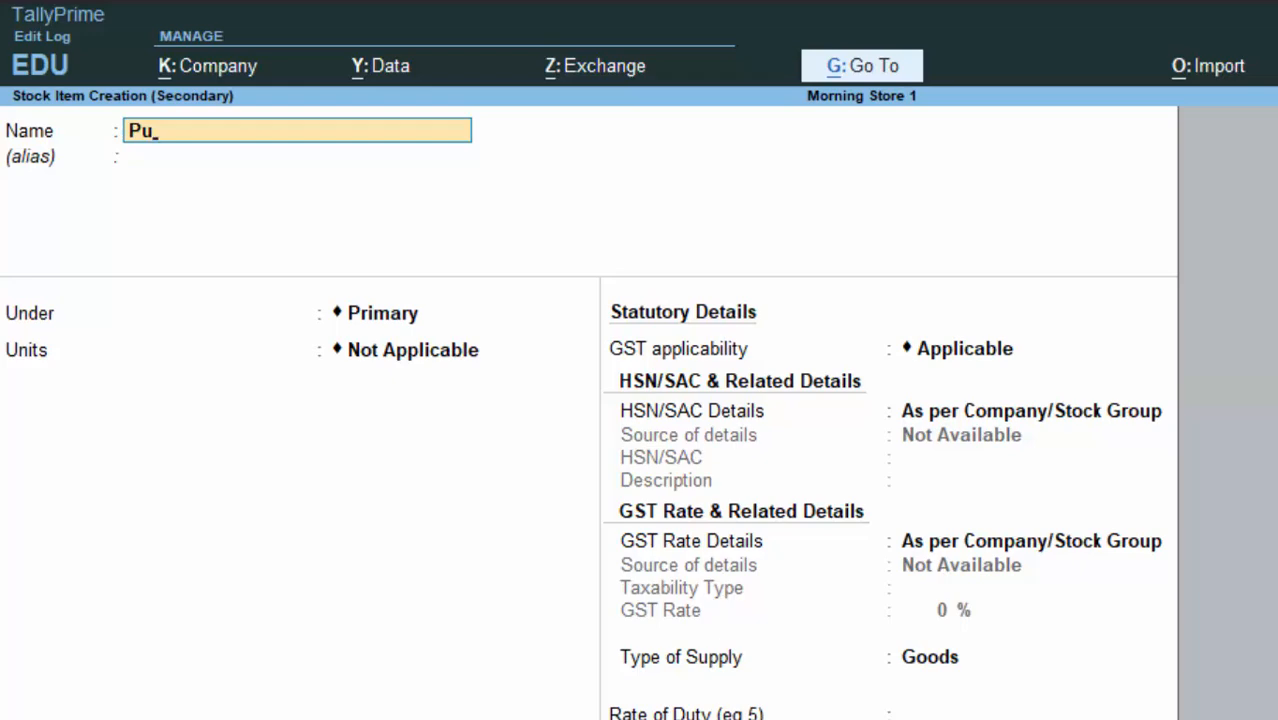
pyautogui.press('BackSpace')
pyautogui.press('BackSpace')
pyautogui.press('Escape')
pyautogui.press('Return')
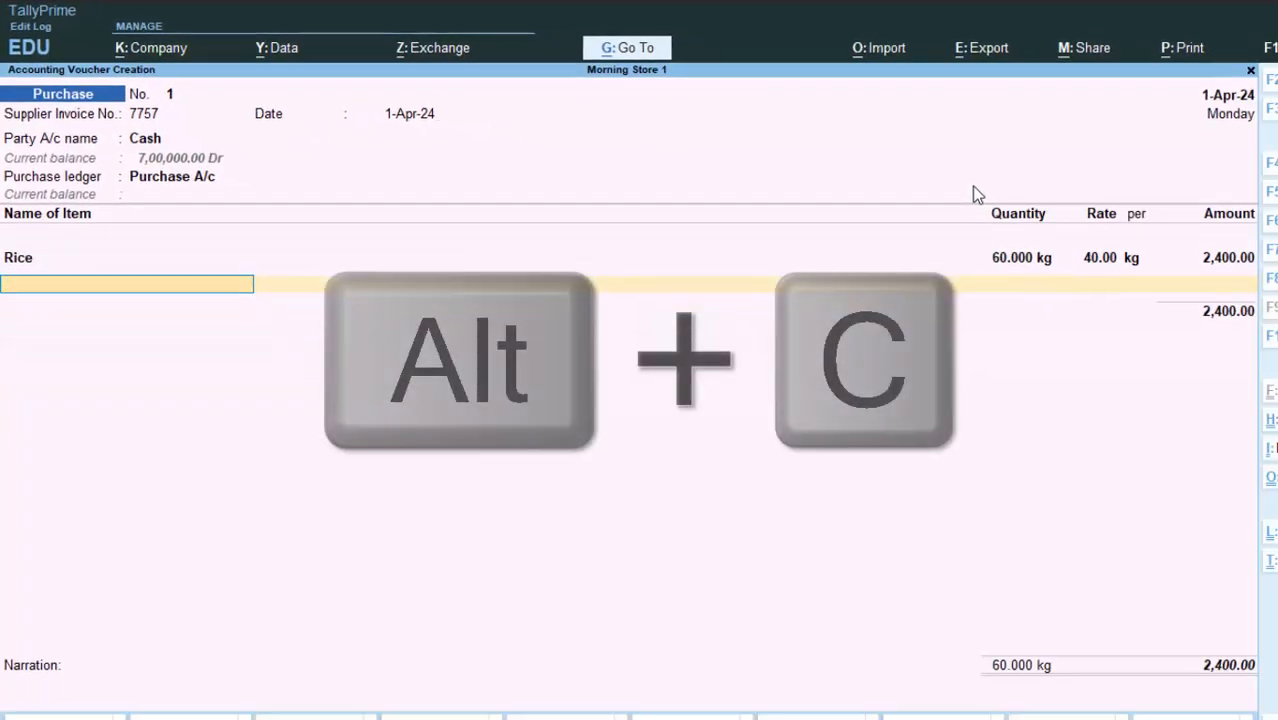
# Step: Start a new stock item named Pulse from the purchase voucher, leaving the alias empty
pyautogui.hotkey('alt', 'c')
pyautogui.write('Pu')
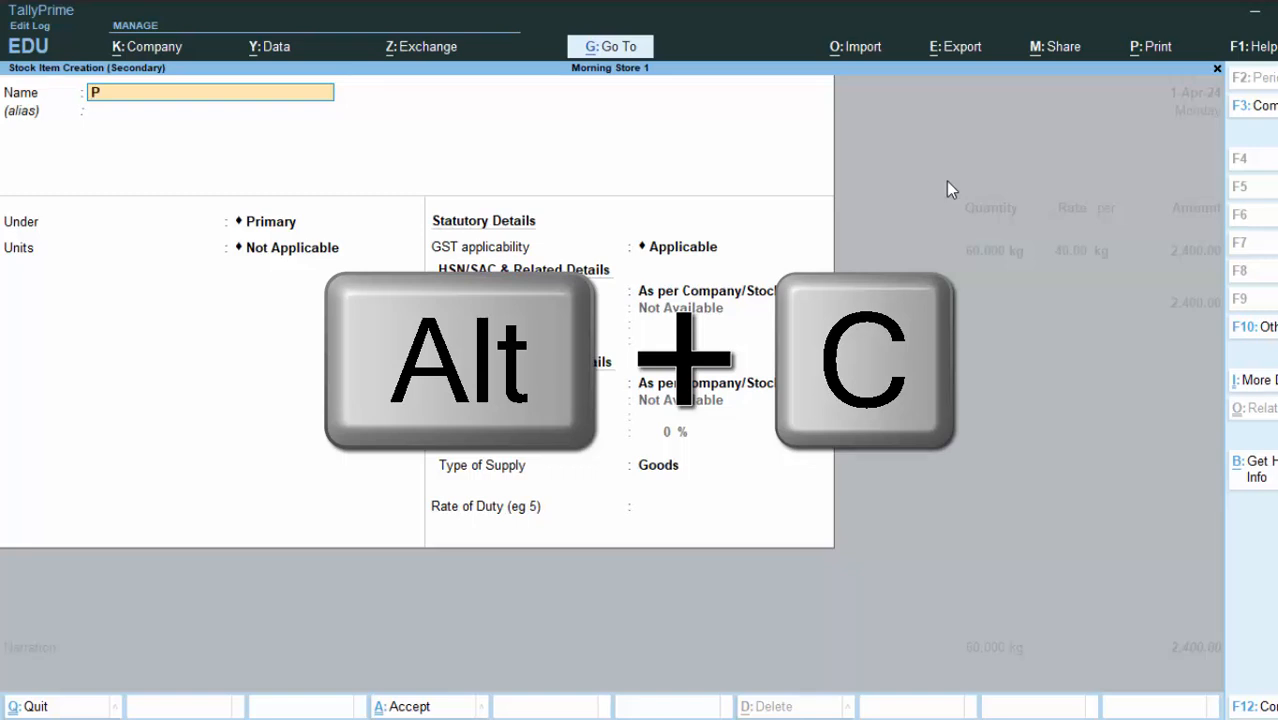
pyautogui.write('ls')
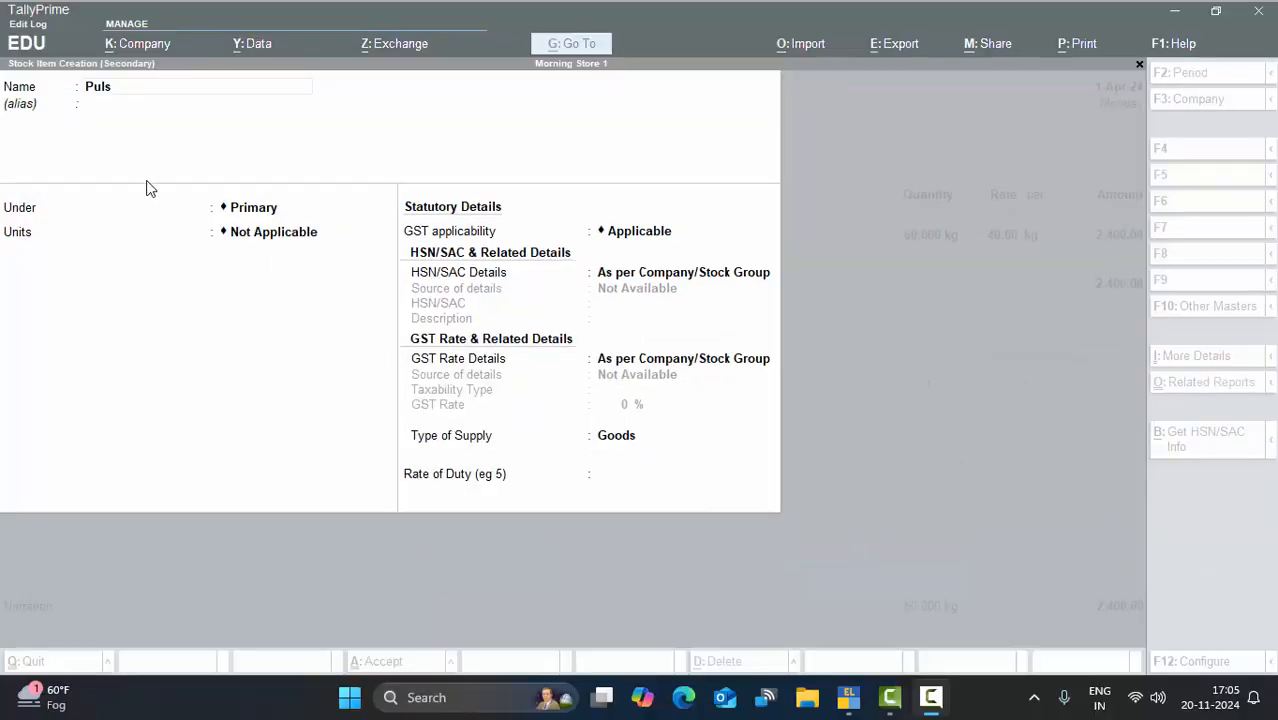
pyautogui.click(147, 94)
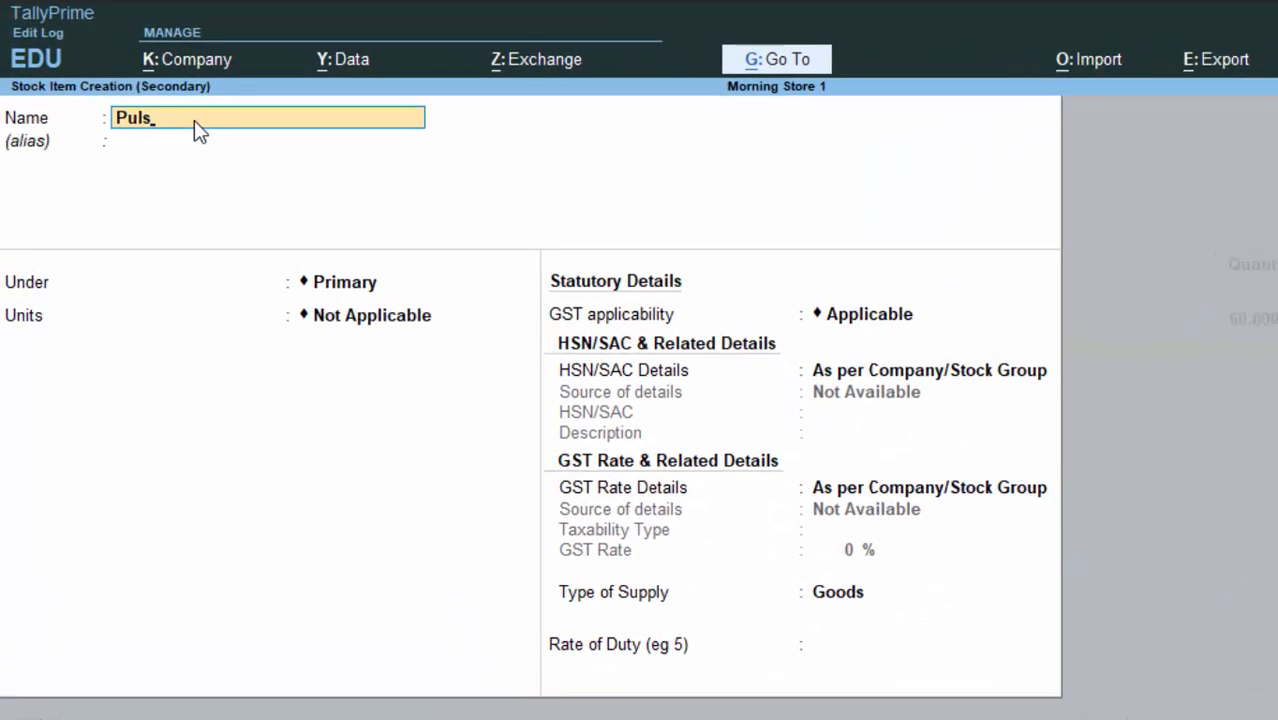
pyautogui.write('Pulse')
pyautogui.press('Return')
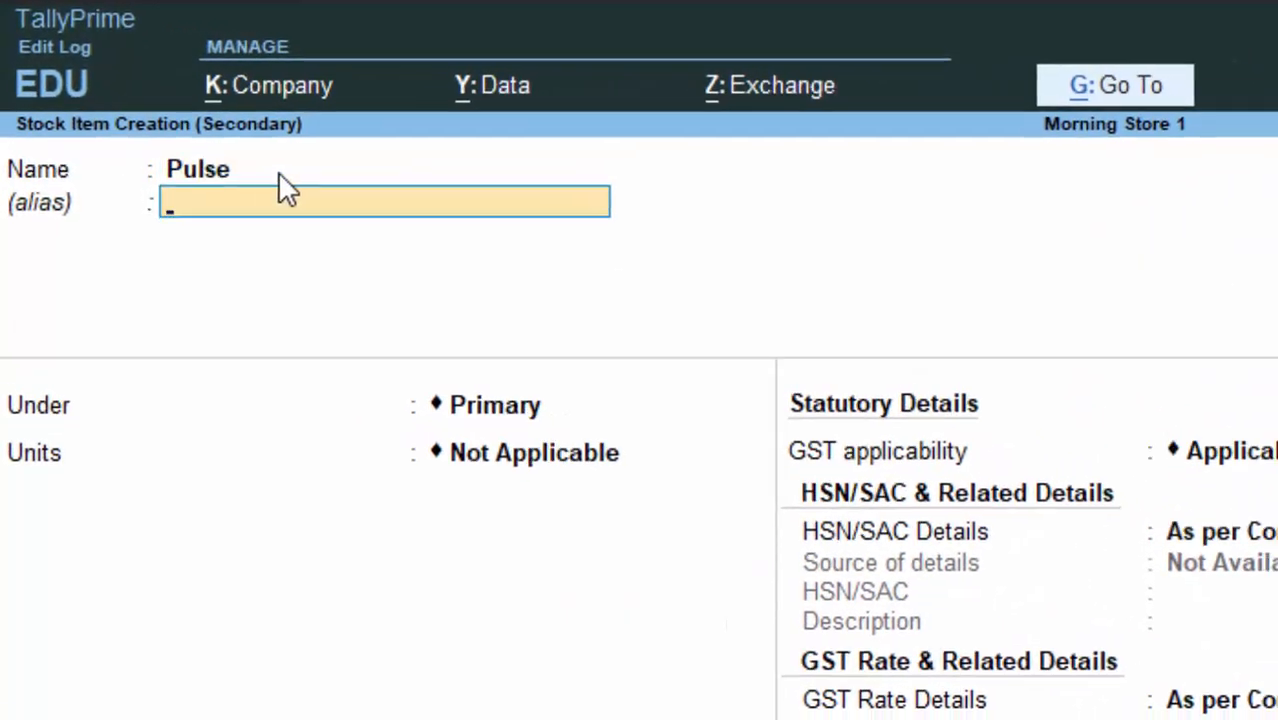
pyautogui.press('Return')
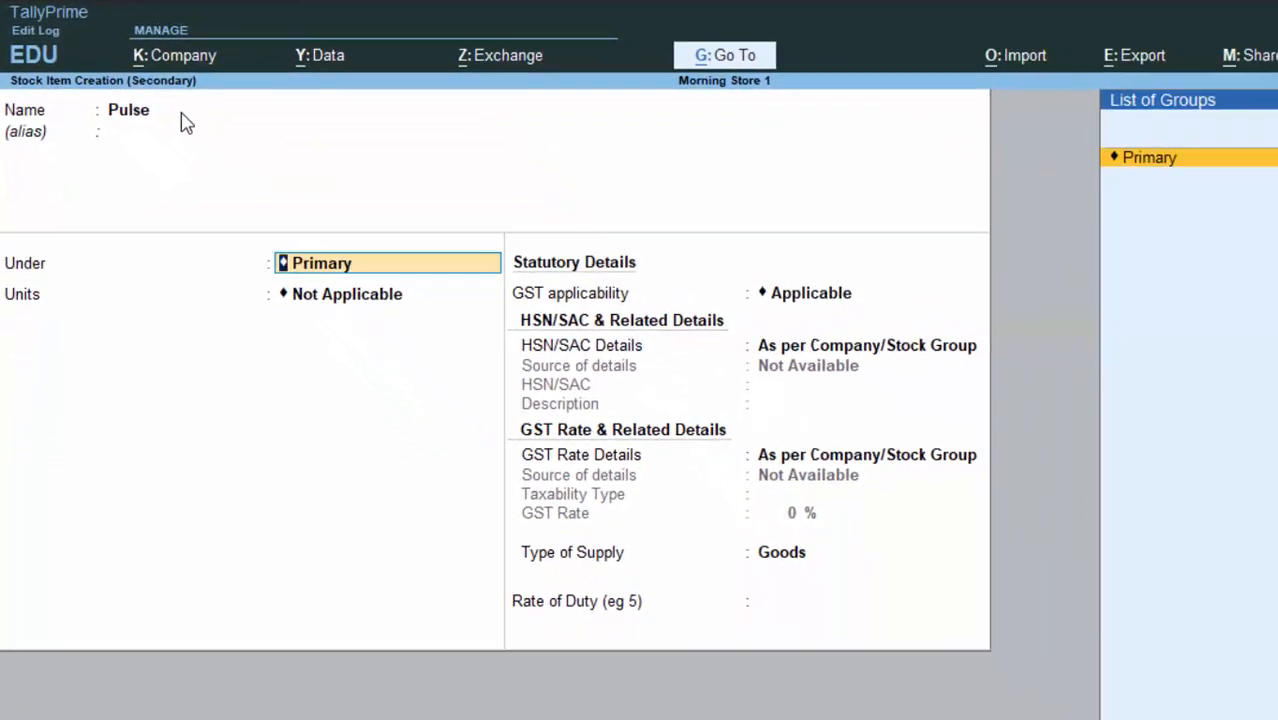
# Step: Save Pulse under Primary with units Not Applicable and supply type Goods, then go back to its item name in the voucher
pyautogui.press('Return')
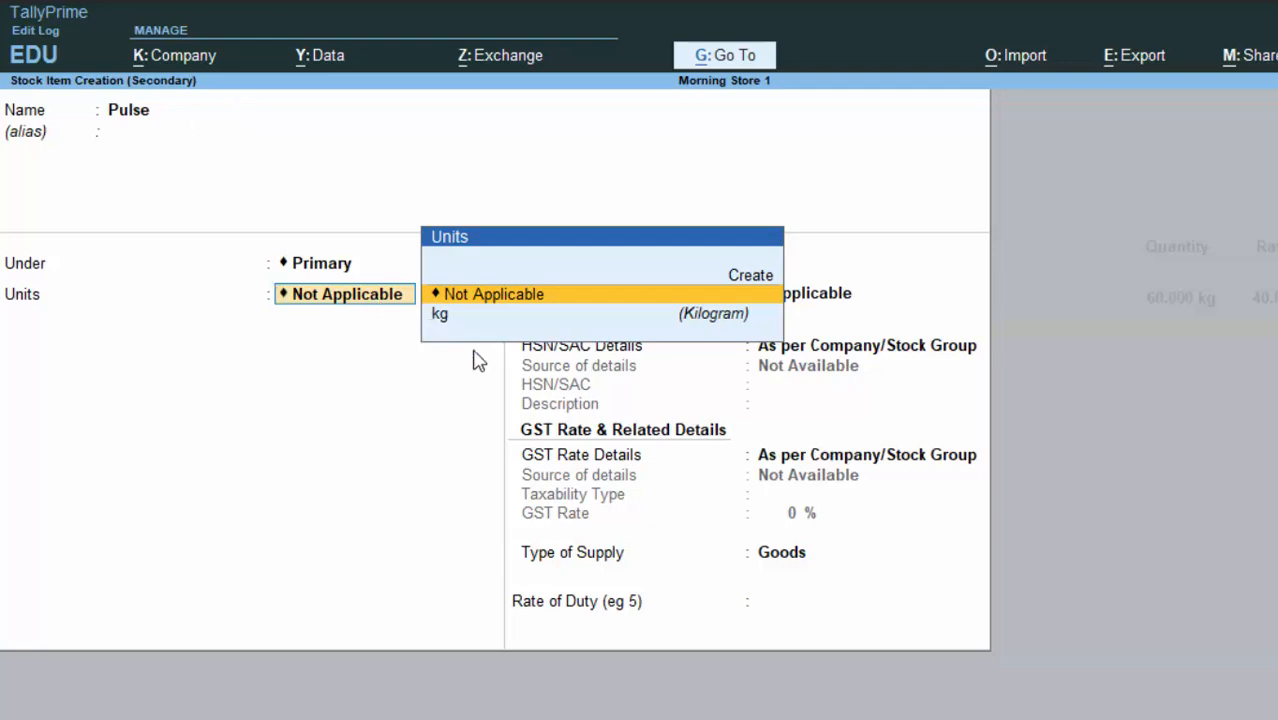
pyautogui.press('Return')
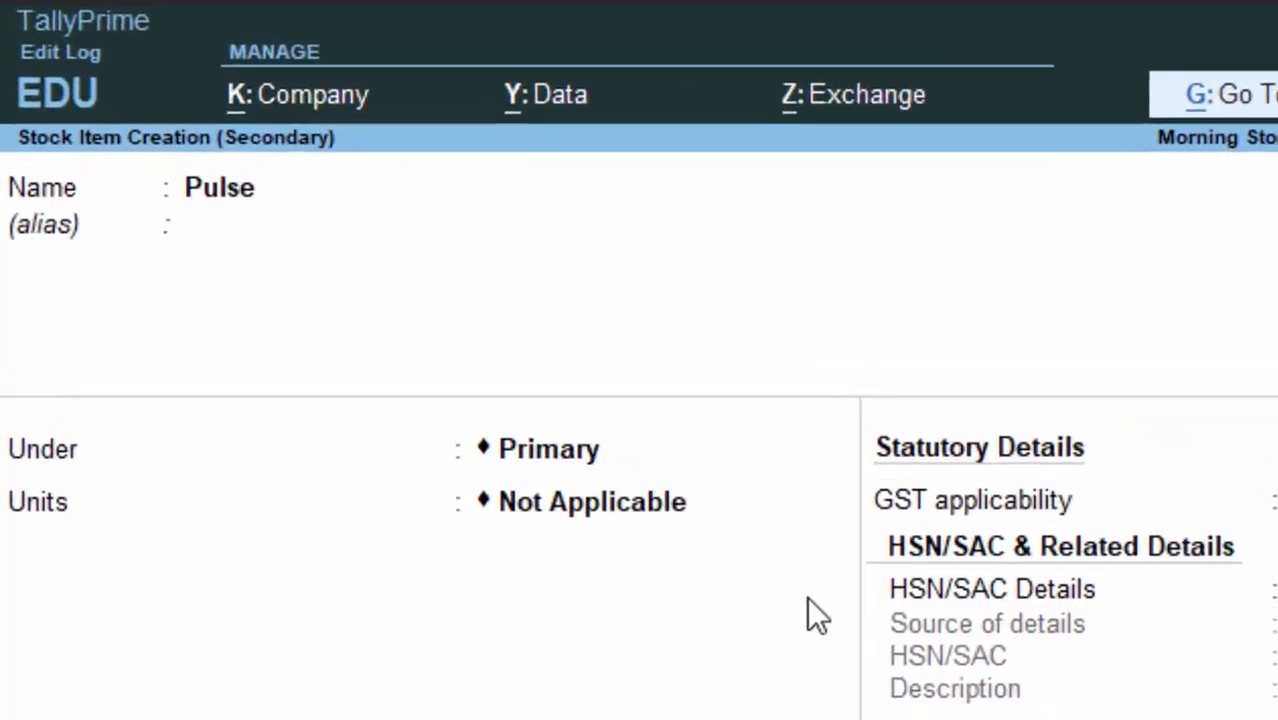
pyautogui.press('Return')
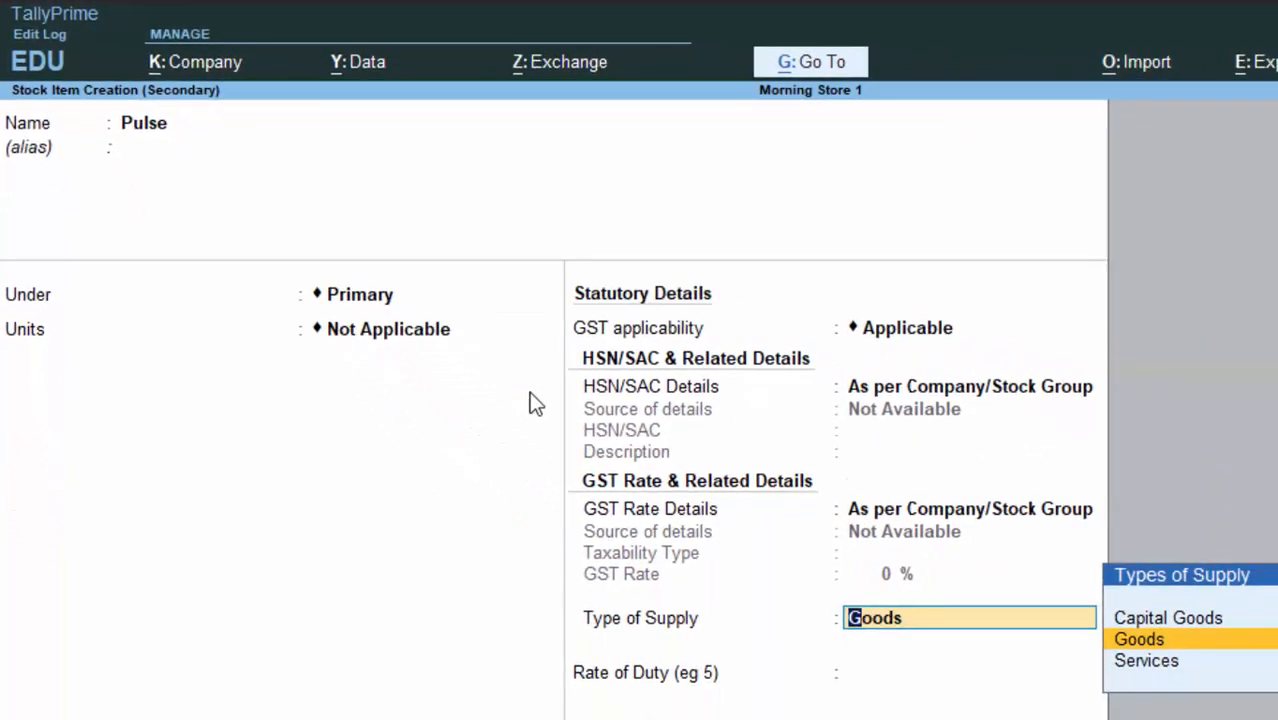
pyautogui.press('Return')
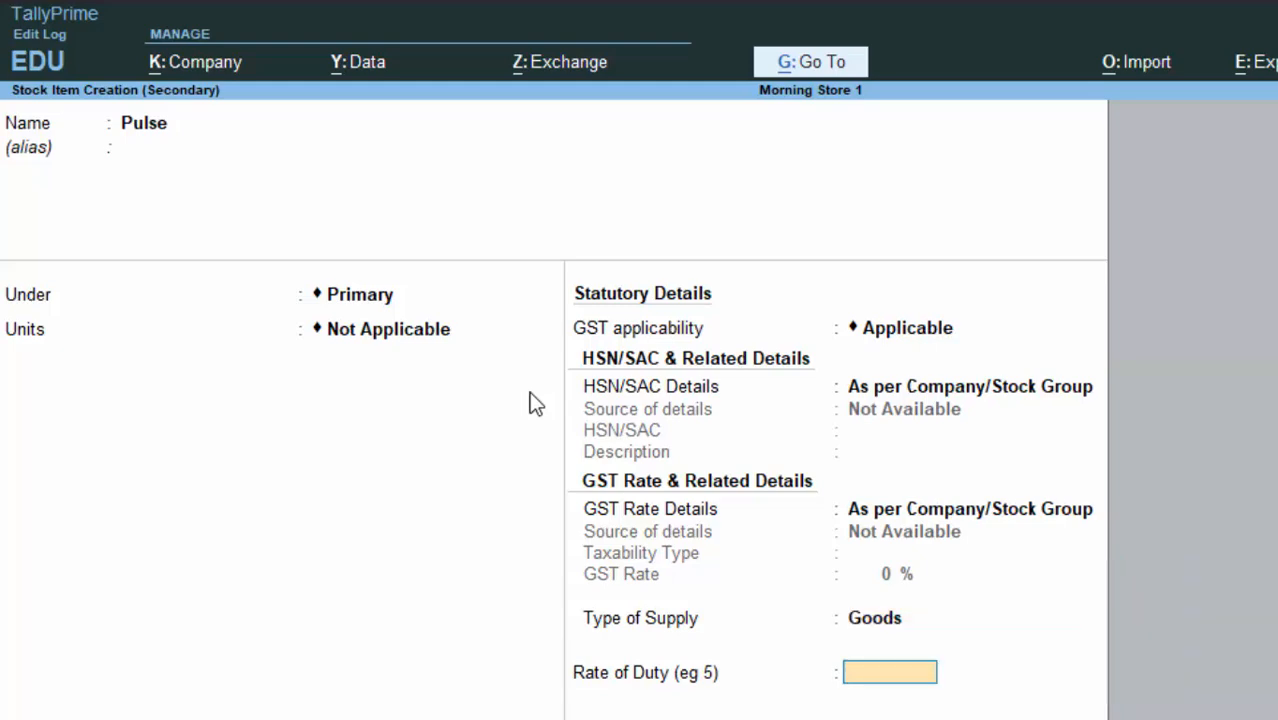
pyautogui.press('Return')
pyautogui.press('Return')
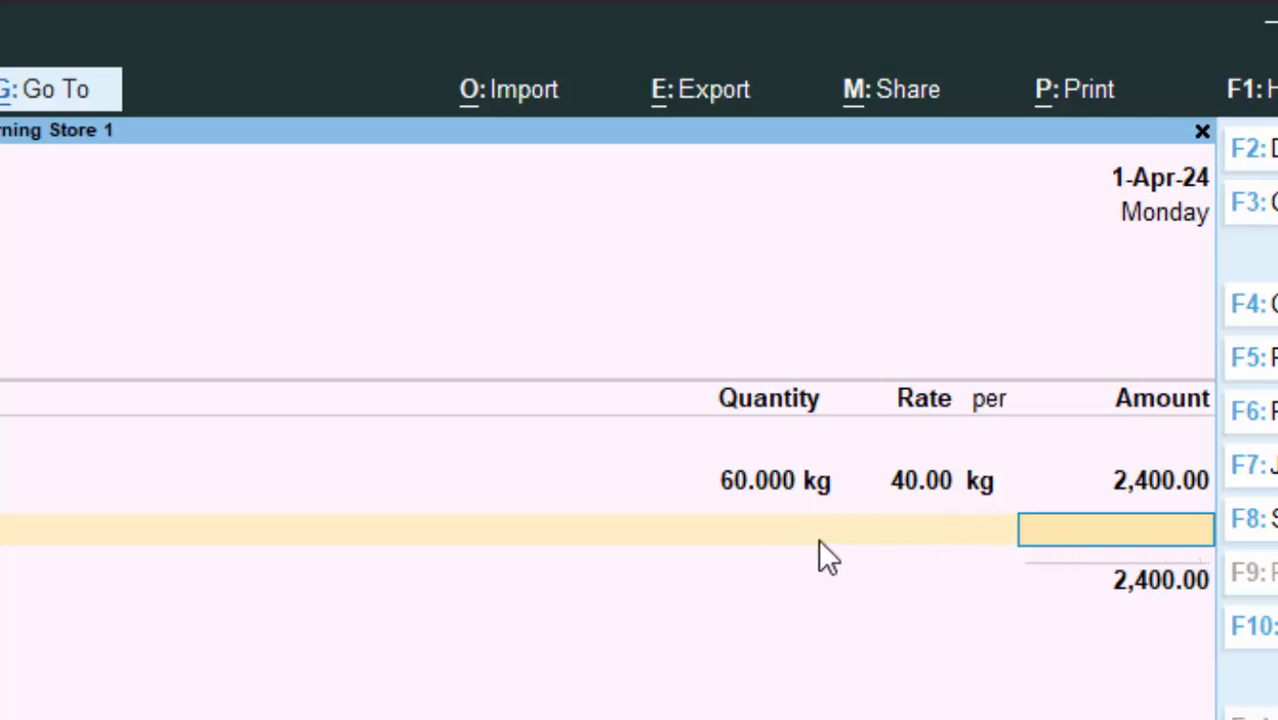
pyautogui.press('BackSpace')
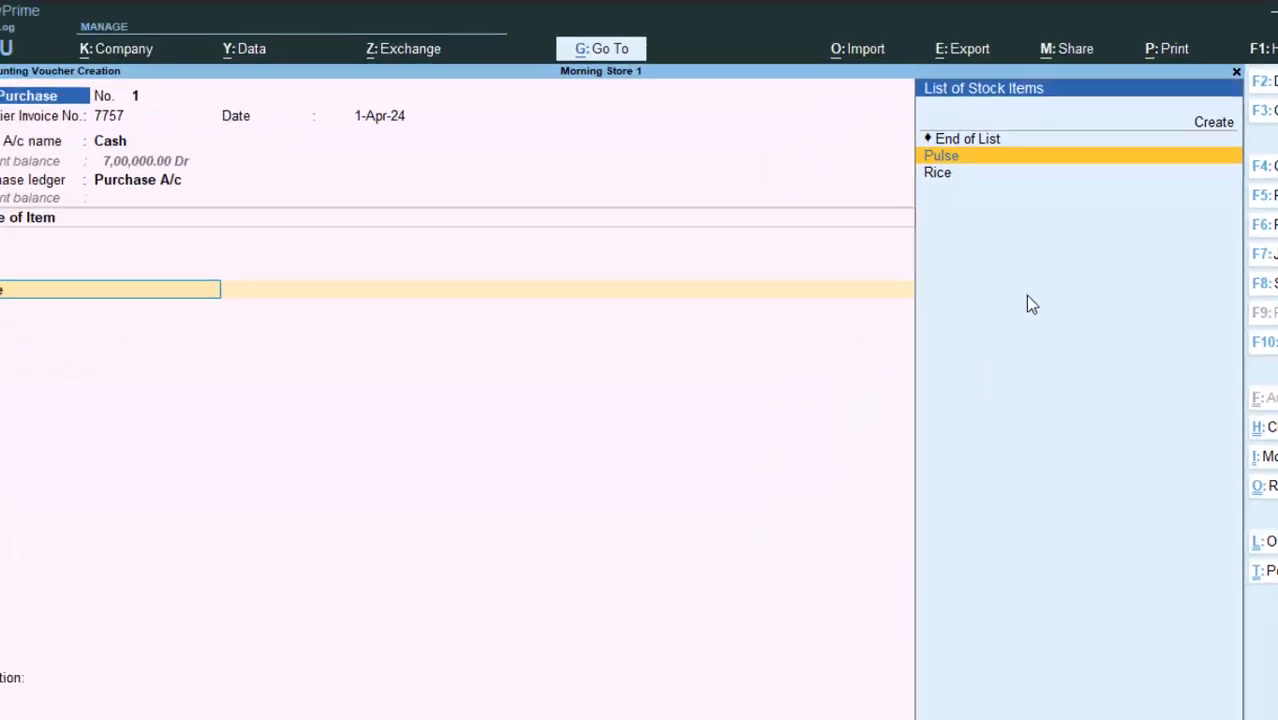
# Step: Try to enter Pulse as the second item in the purchase voucher, and quit the voucher without saving it
pyautogui.press('BackSpace')
pyautogui.press('Return')
pyautogui.press('Return')
pyautogui.press('Return')
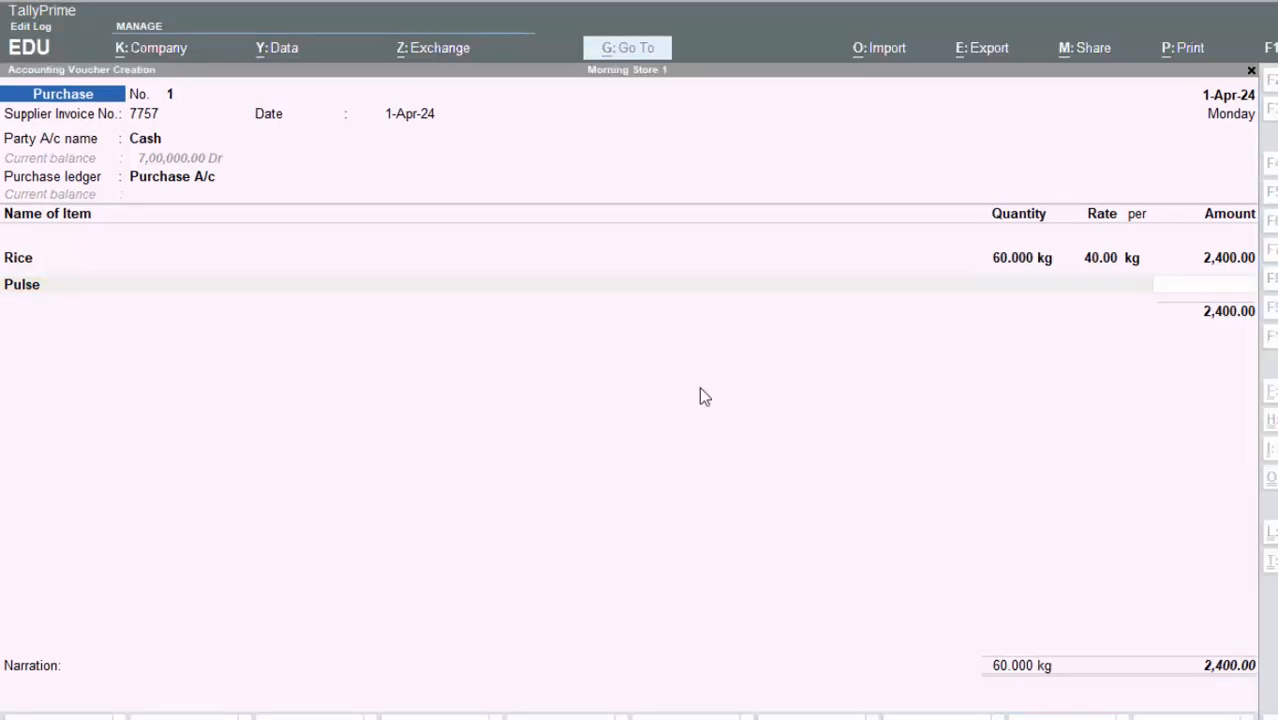
pyautogui.click(1128, 282)
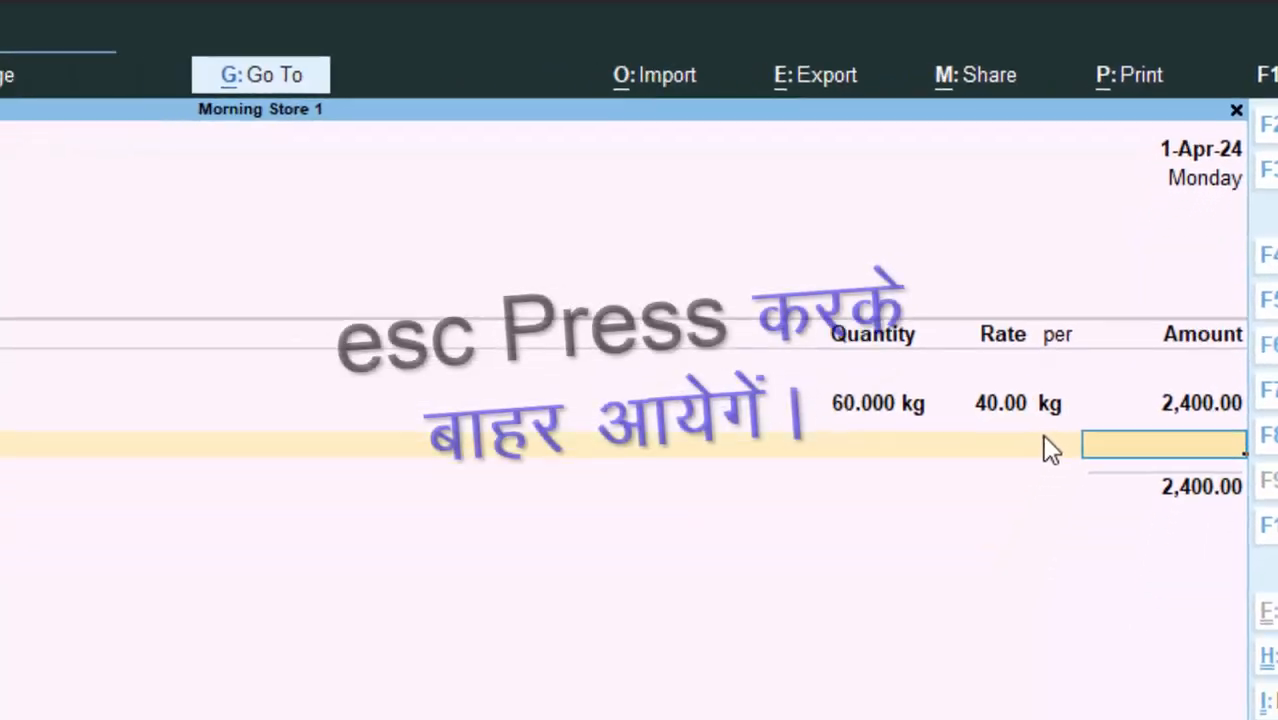
pyautogui.press('Escape')
pyautogui.press('Return')
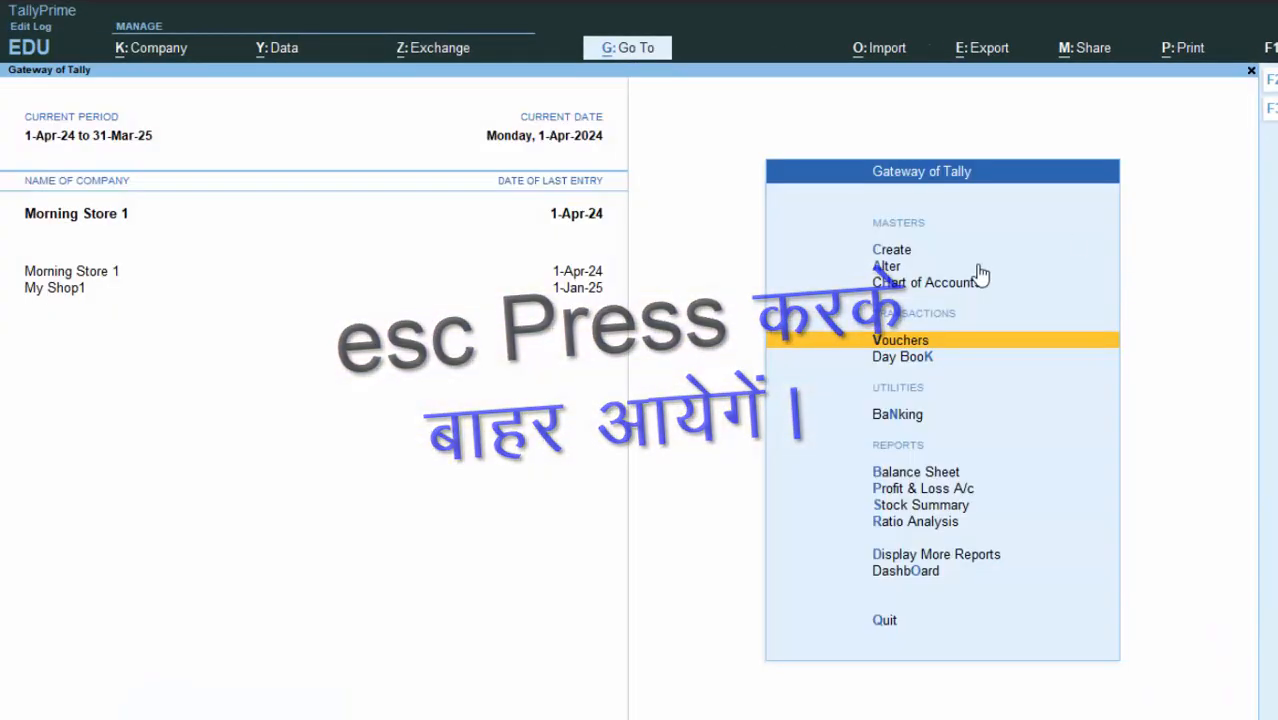
# Step: Review the Purchase A/c ledger in master alteration and return to the list of masters without editing it
pyautogui.click(882, 266)
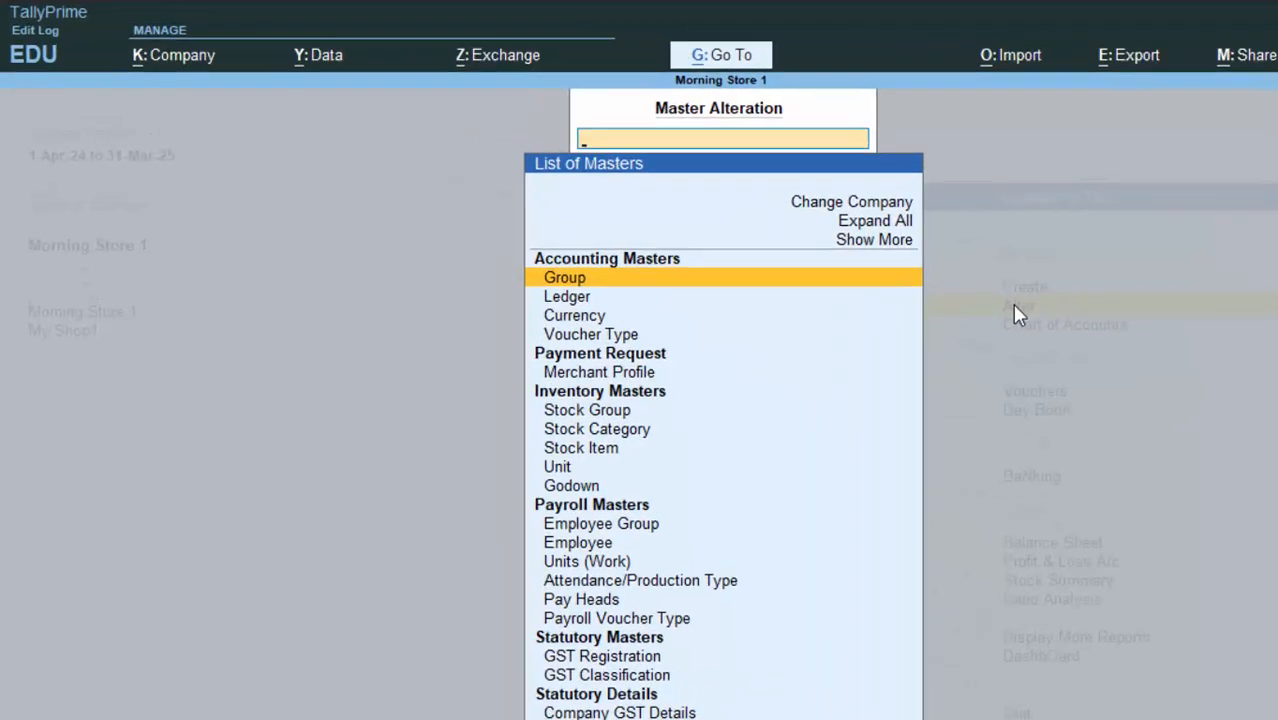
pyautogui.press('Return')
pyautogui.press('Escape')
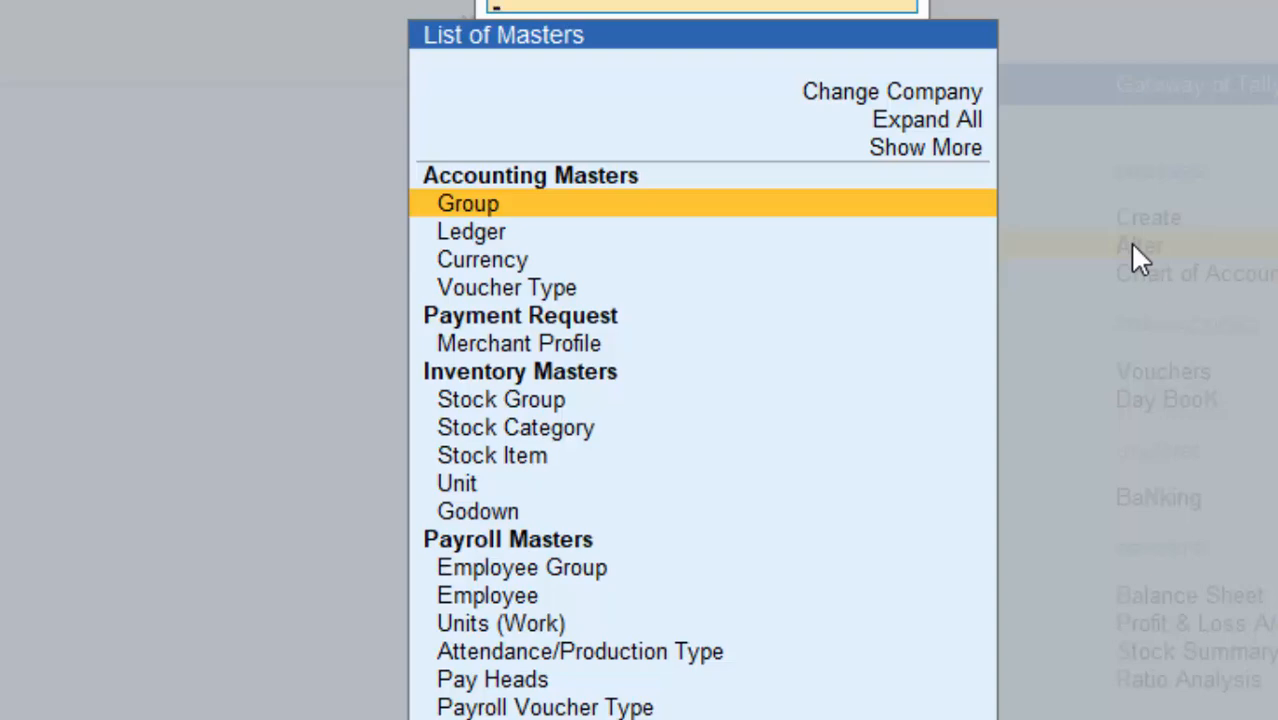
pyautogui.press('Down')
pyautogui.press('Return')
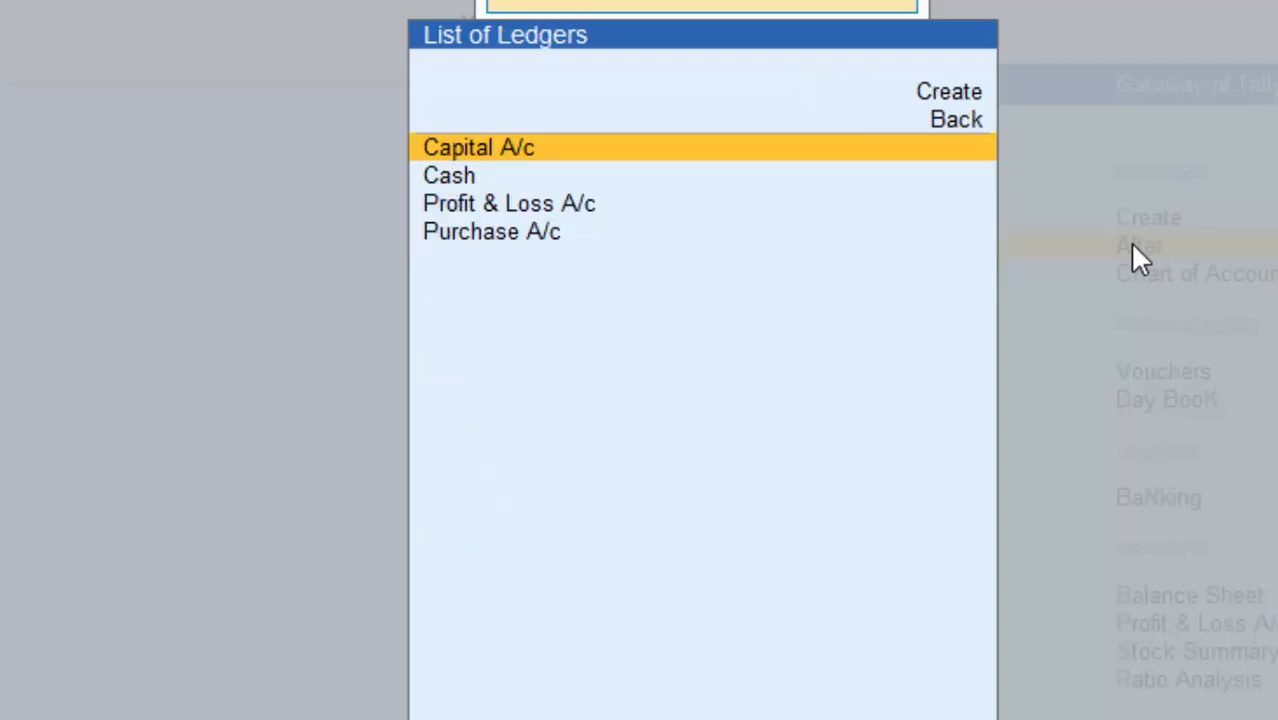
pyautogui.press('Down')
pyautogui.press('Down')
pyautogui.press('Down')
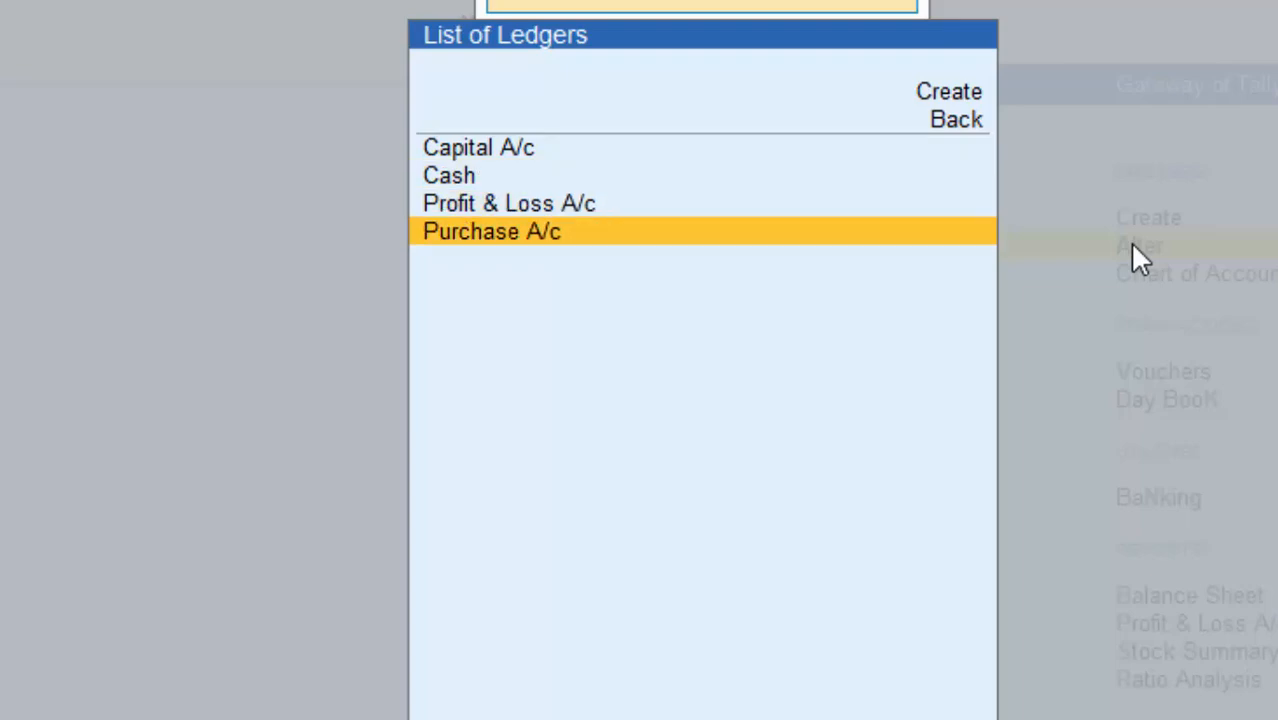
pyautogui.press('Return')
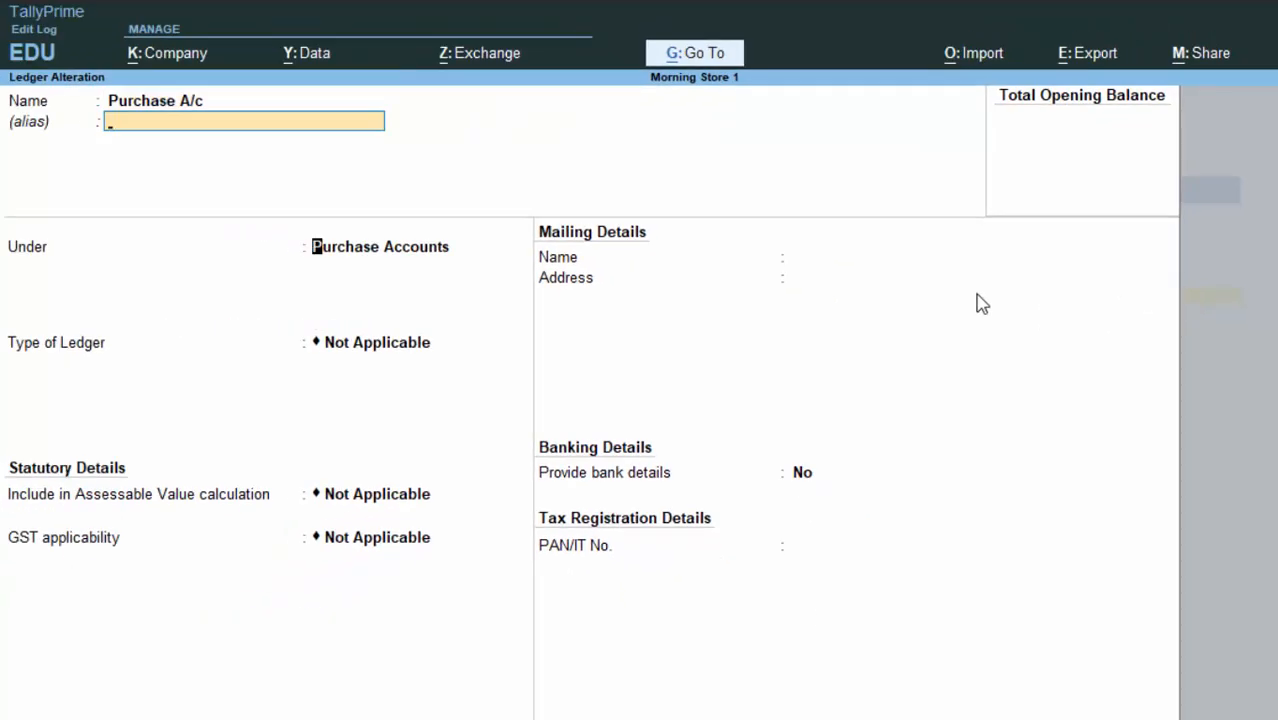
pyautogui.press('Return')
pyautogui.hotkey('ctrl', 'a')
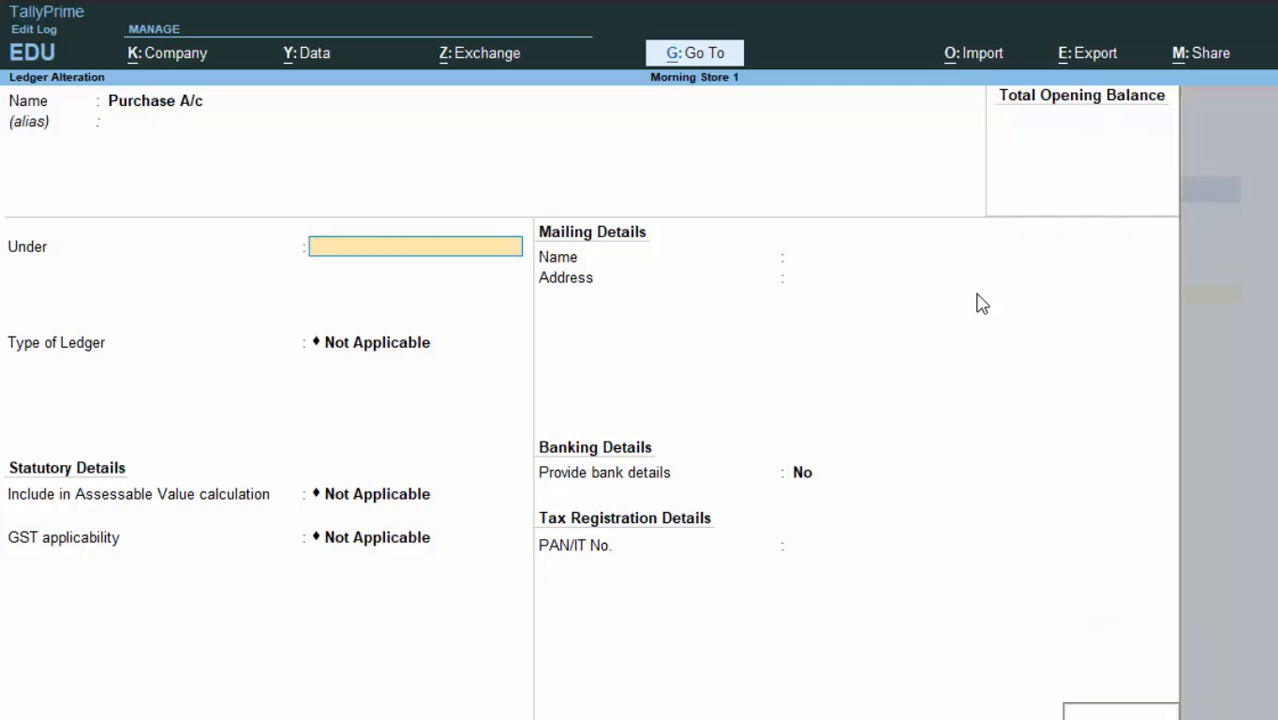
pyautogui.press('Escape')
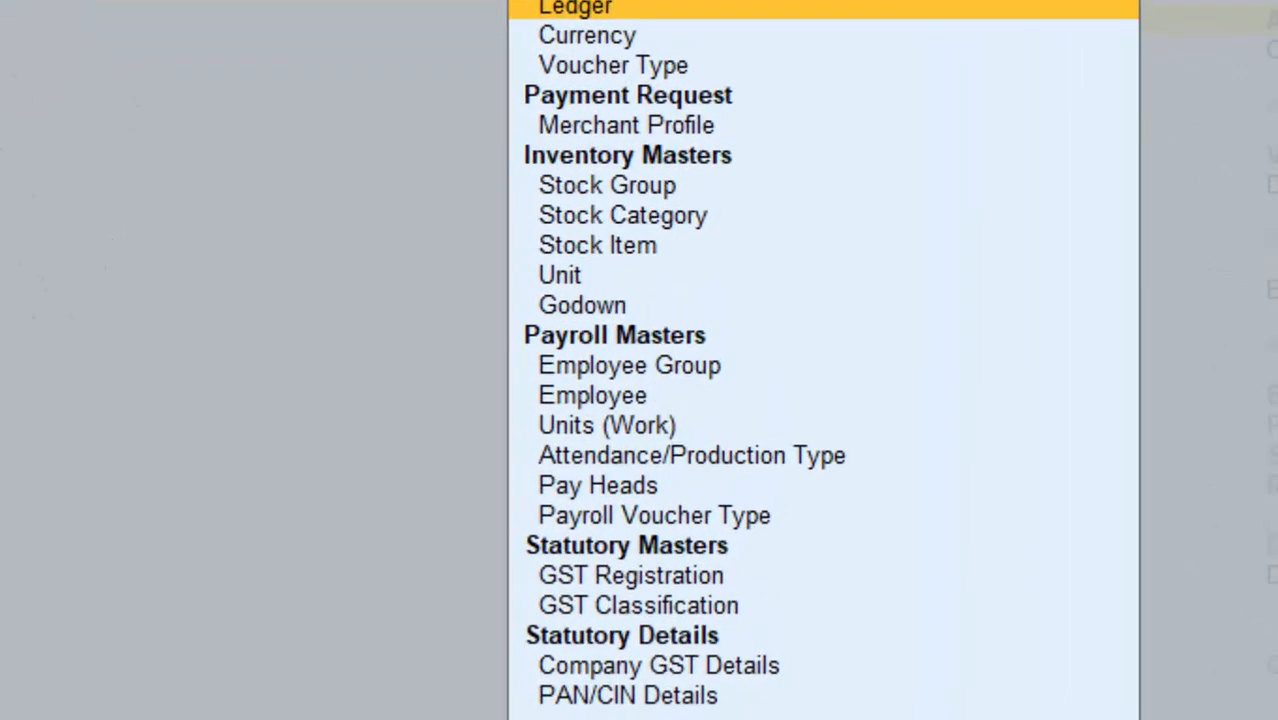
# Step: Open the stock item Pulse for alteration from the inventory masters
pyautogui.press('Down')
pyautogui.press('Down')
pyautogui.press('Down')
pyautogui.press('Down')
pyautogui.press('Down')
pyautogui.press('Down')
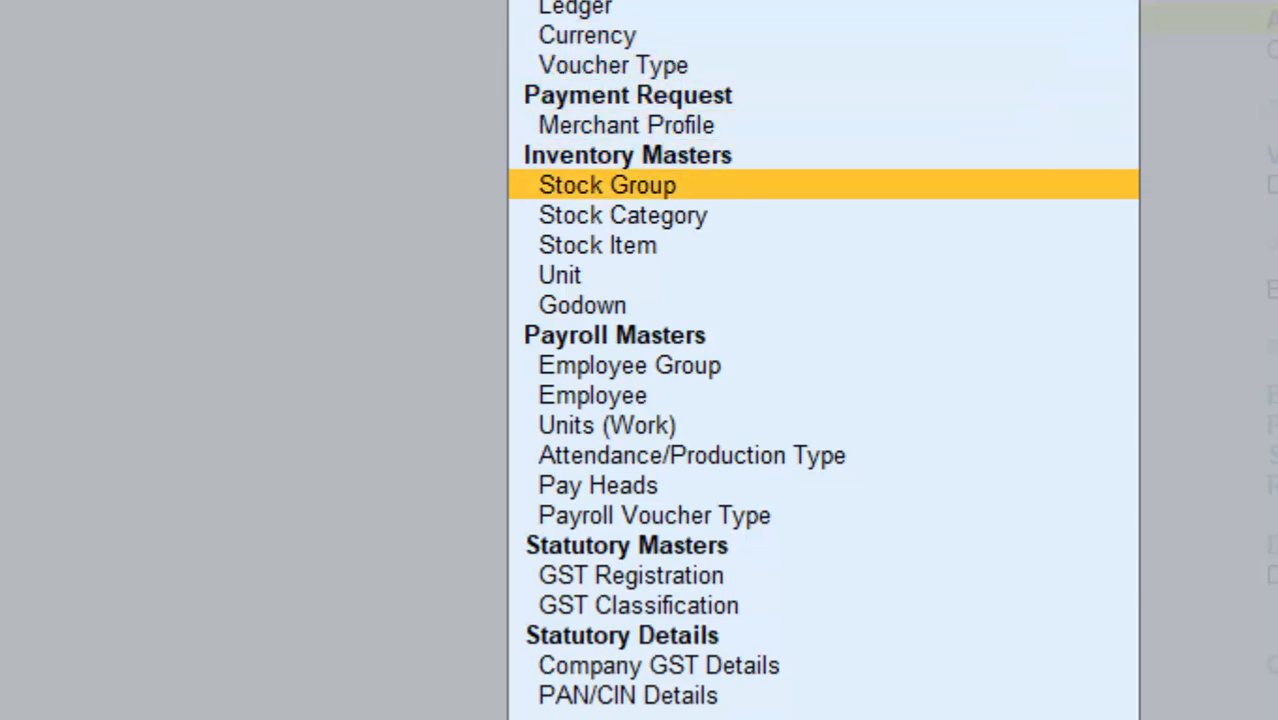
pyautogui.press('Down')
pyautogui.press('Down')
pyautogui.press('Return')
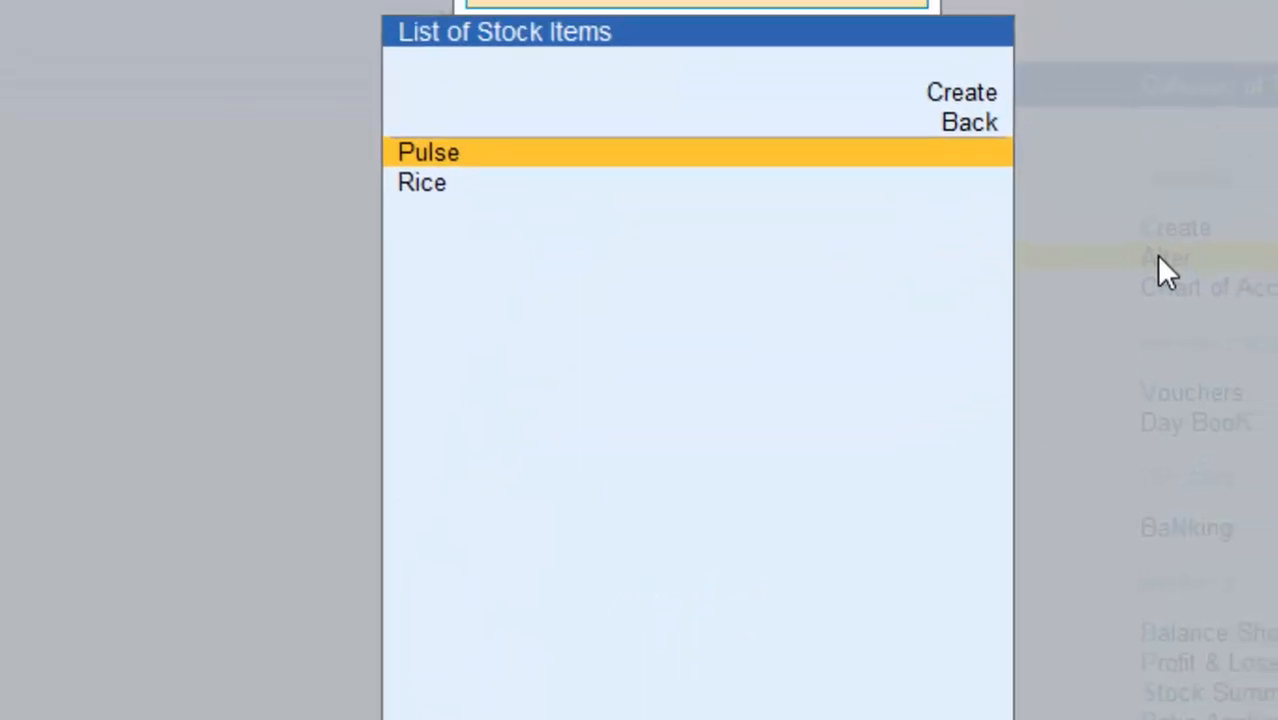
pyautogui.press('Return')
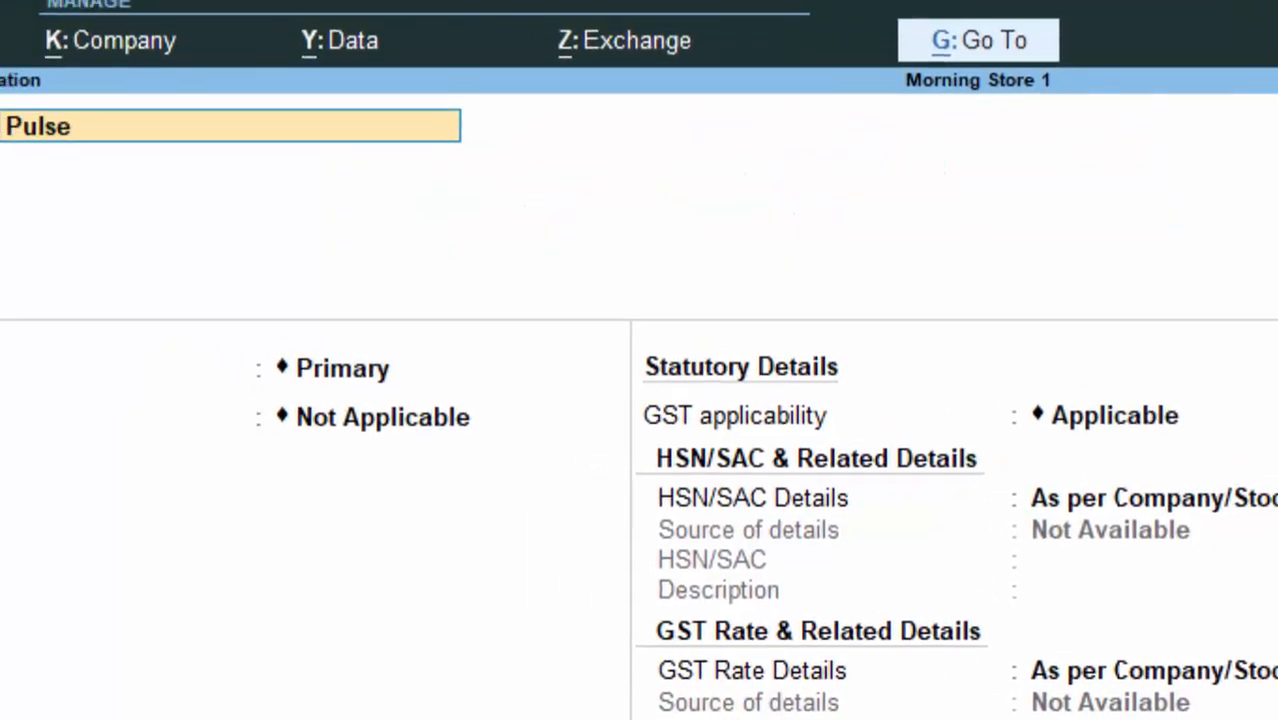
# Step: Set the units of the stock item Pulse to kg, keeping it under Primary with an empty alias
pyautogui.press('Return')
pyautogui.press('Return')
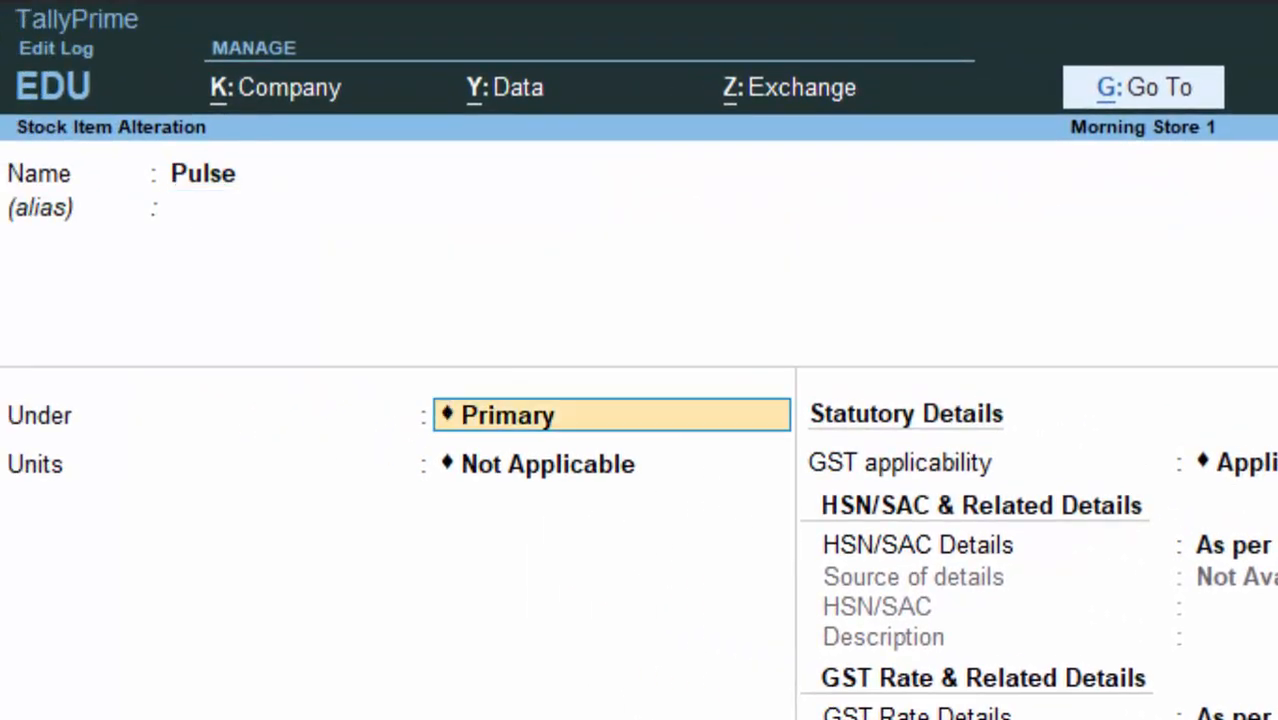
pyautogui.press('Return')
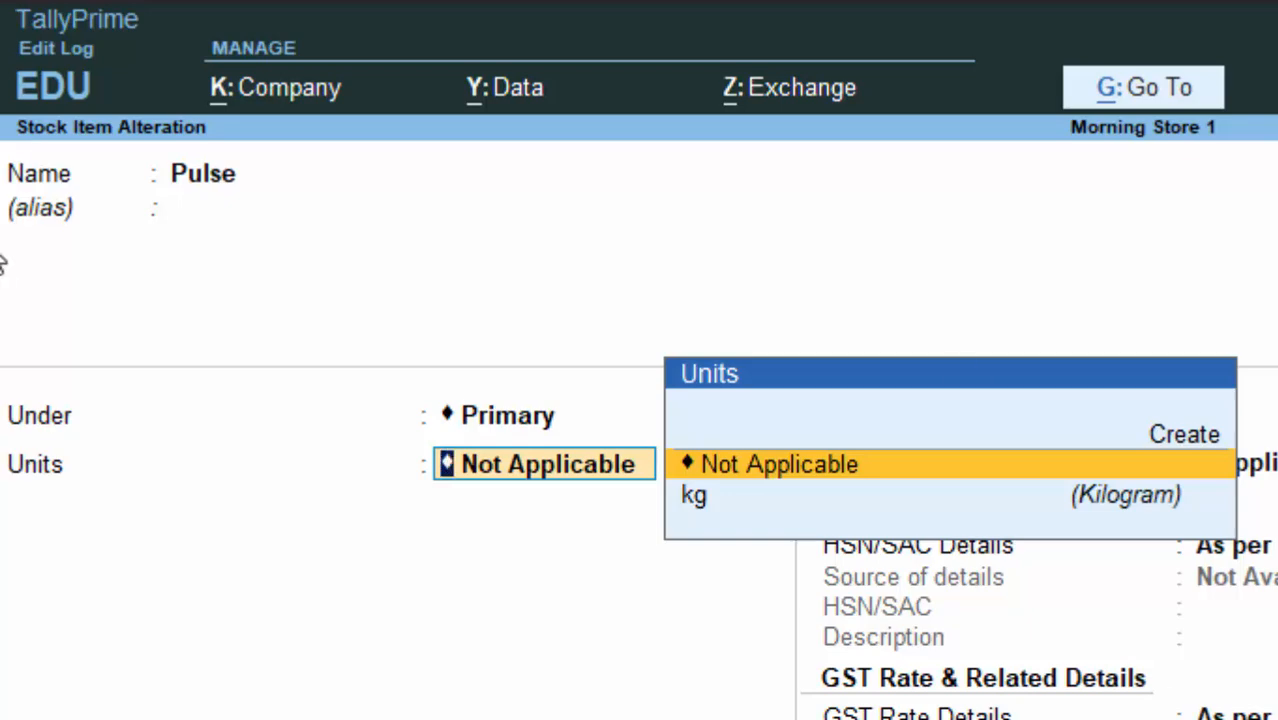
pyautogui.click(806, 460)
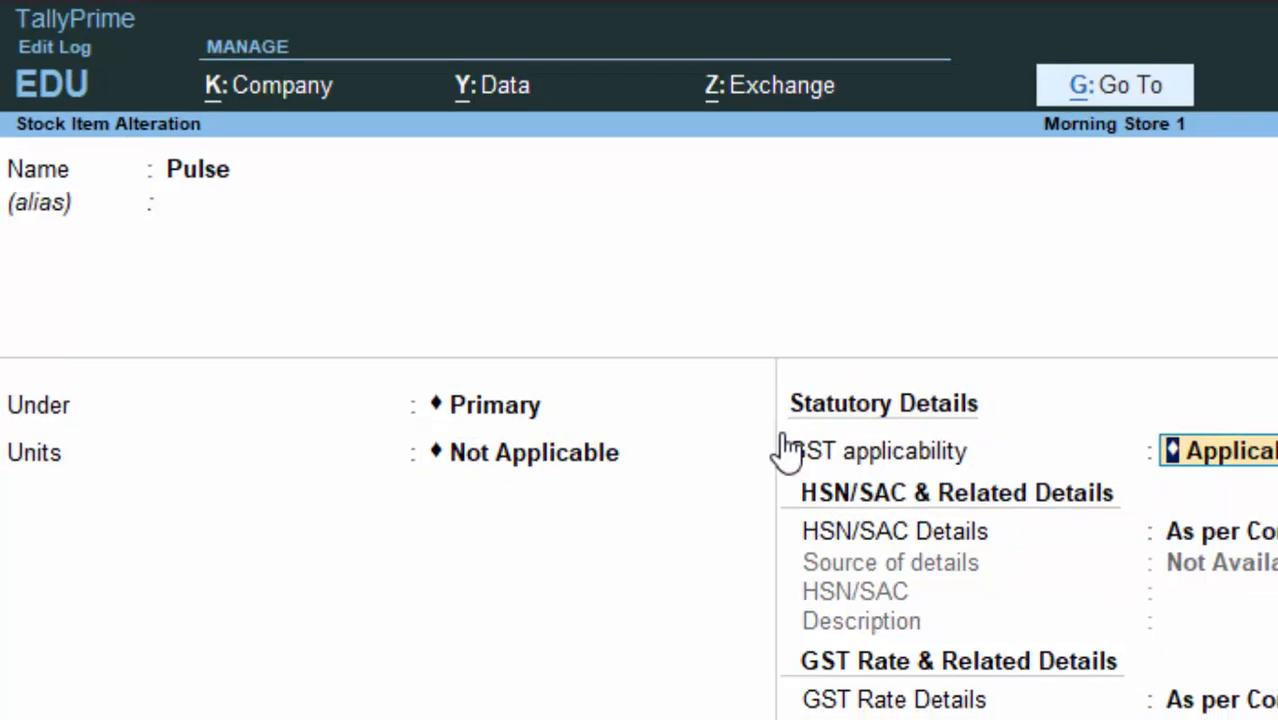
pyautogui.press('BackSpace')
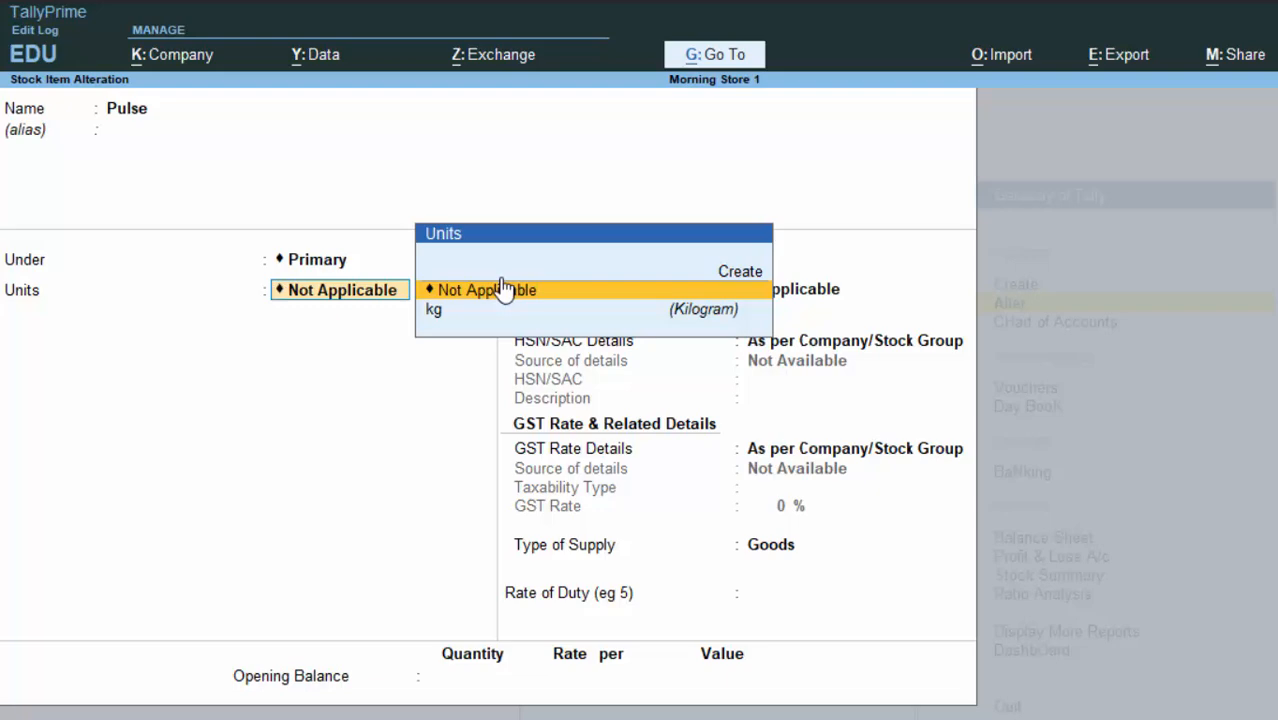
pyautogui.press('Down')
pyautogui.press('Return')
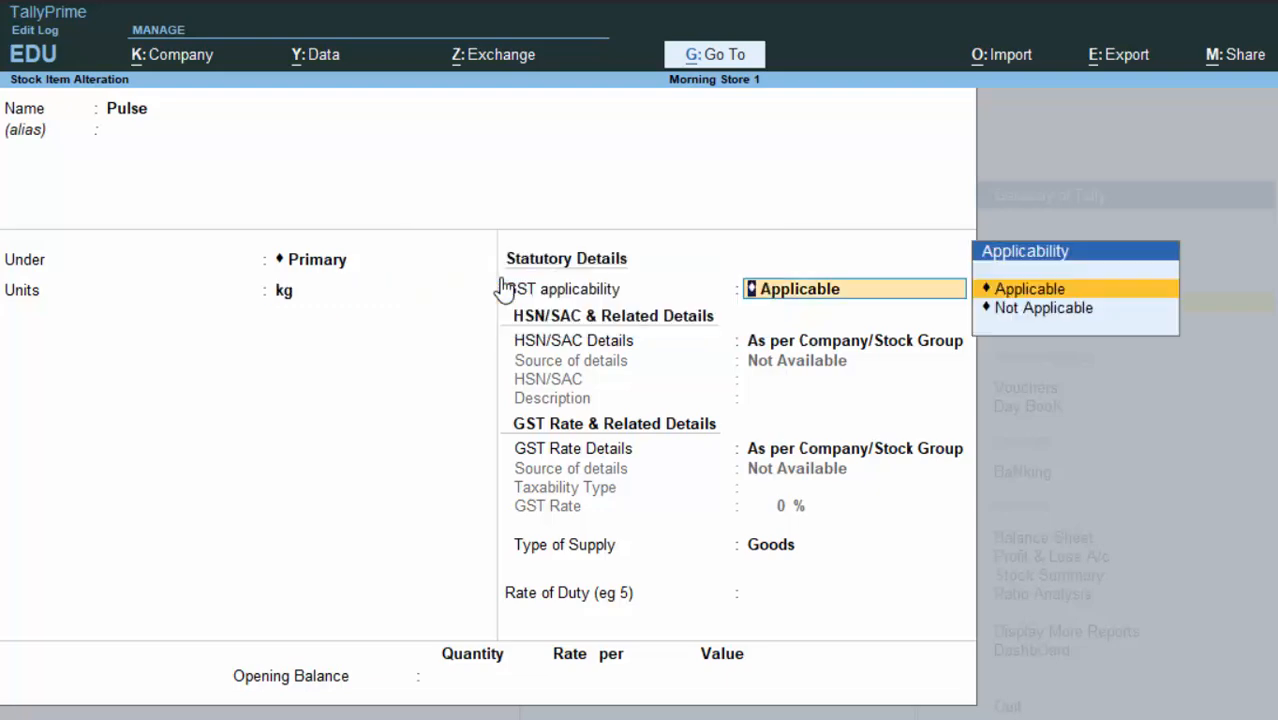
# Step: Accept Pulse's default GST details, supply type Goods and empty opening balance, save the item and return to the Gateway of Tally
pyautogui.press('Return')
pyautogui.press('Return')
pyautogui.press('Return')
pyautogui.press('Return')
pyautogui.press('Return')
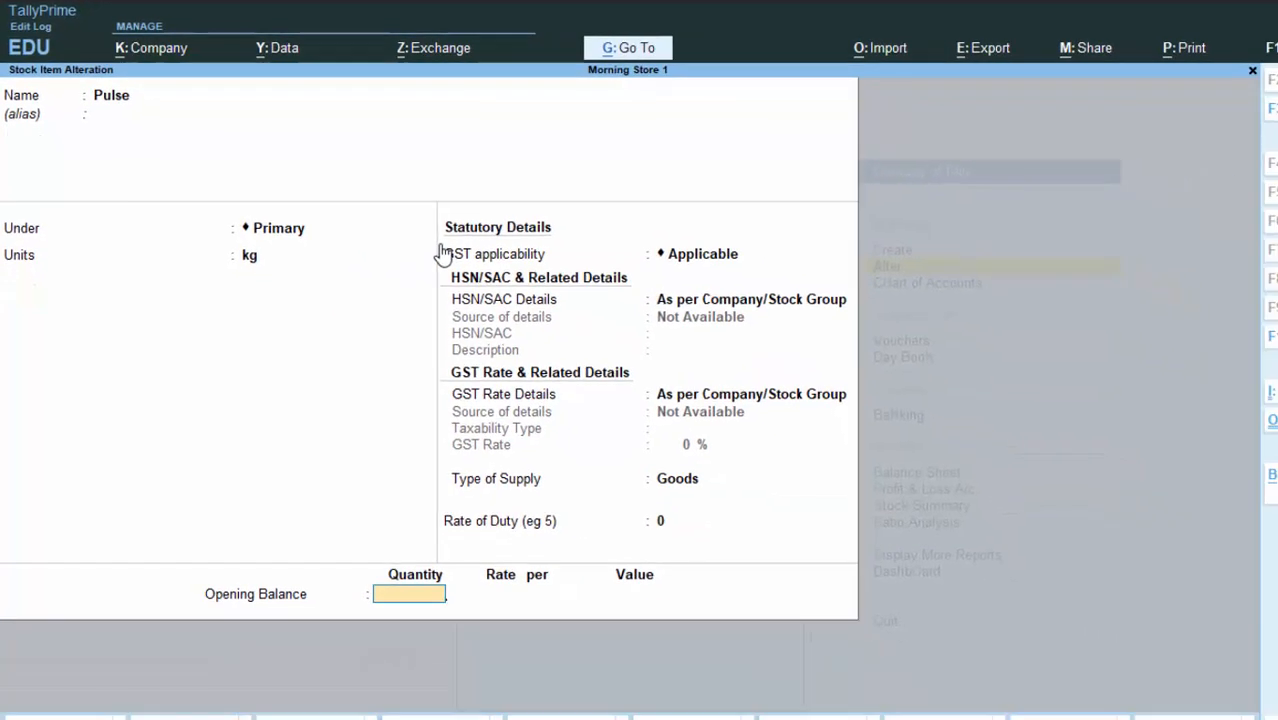
pyautogui.press('Return')
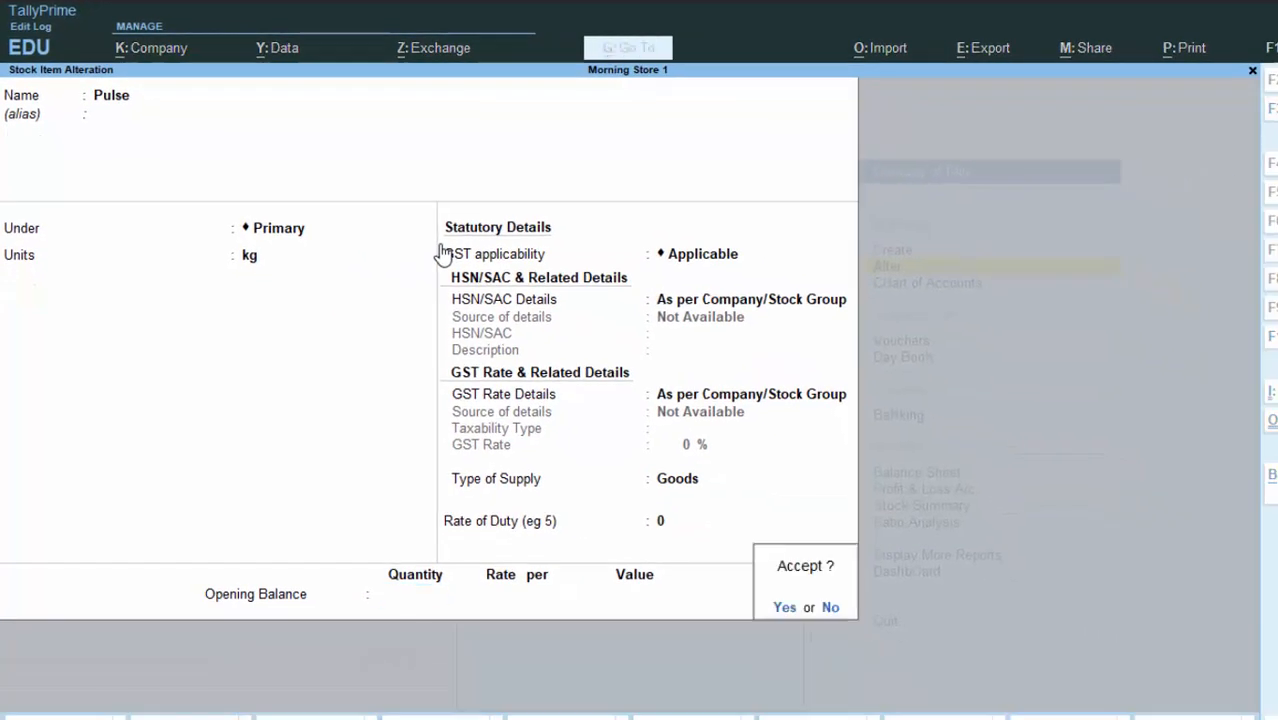
pyautogui.press('Return')
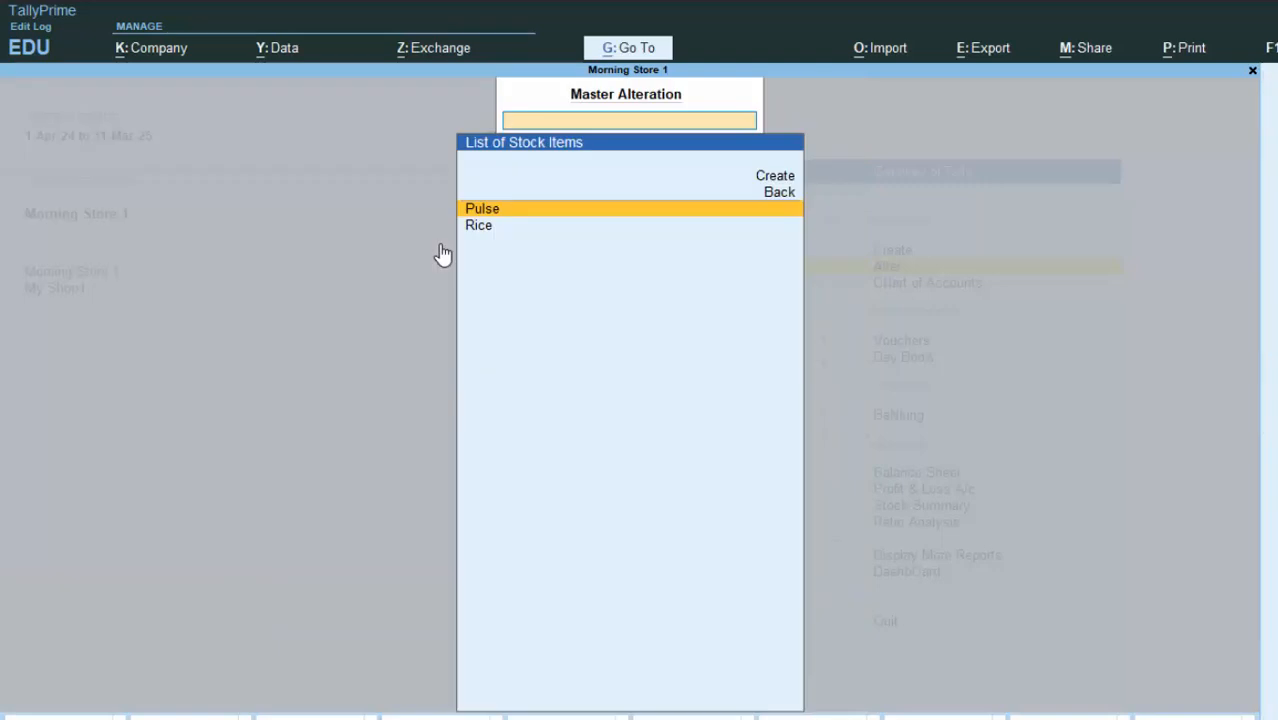
pyautogui.press('Escape')
pyautogui.press('Escape')
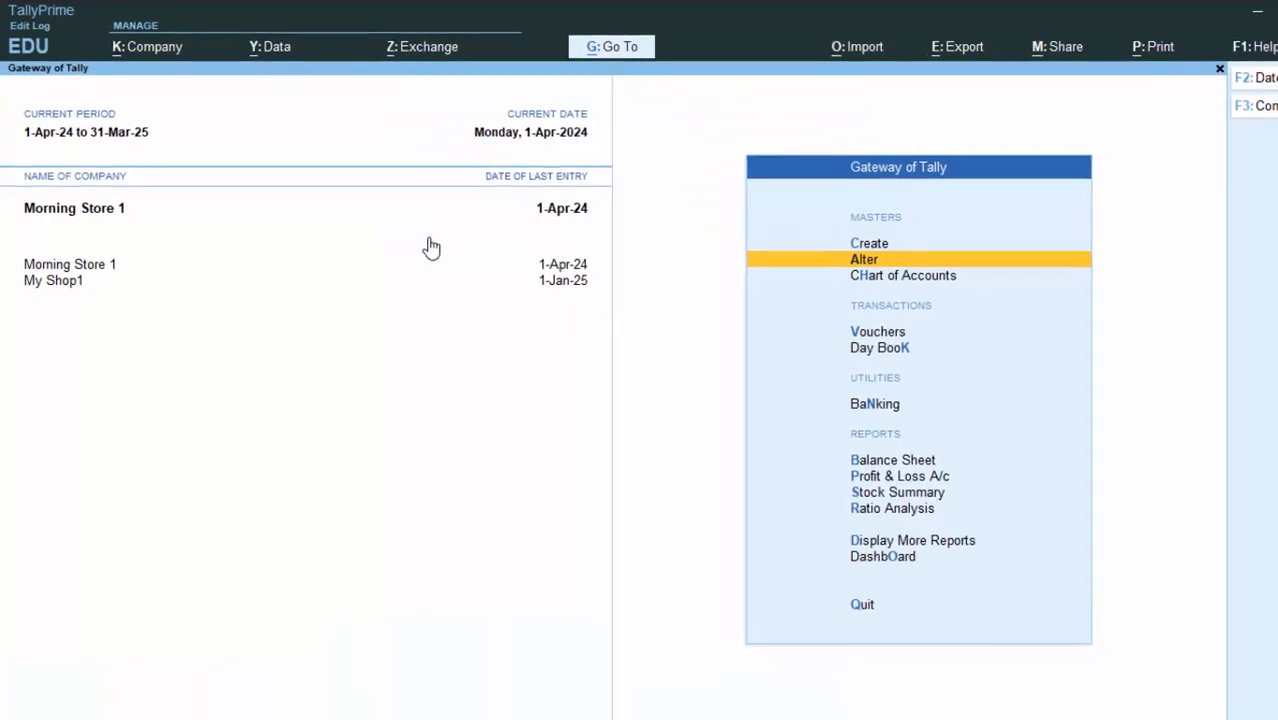
# Step: Start a new purchase voucher with supplier invoice number 547447 dated 1-Apr-24
pyautogui.press('v')
pyautogui.press('F9')
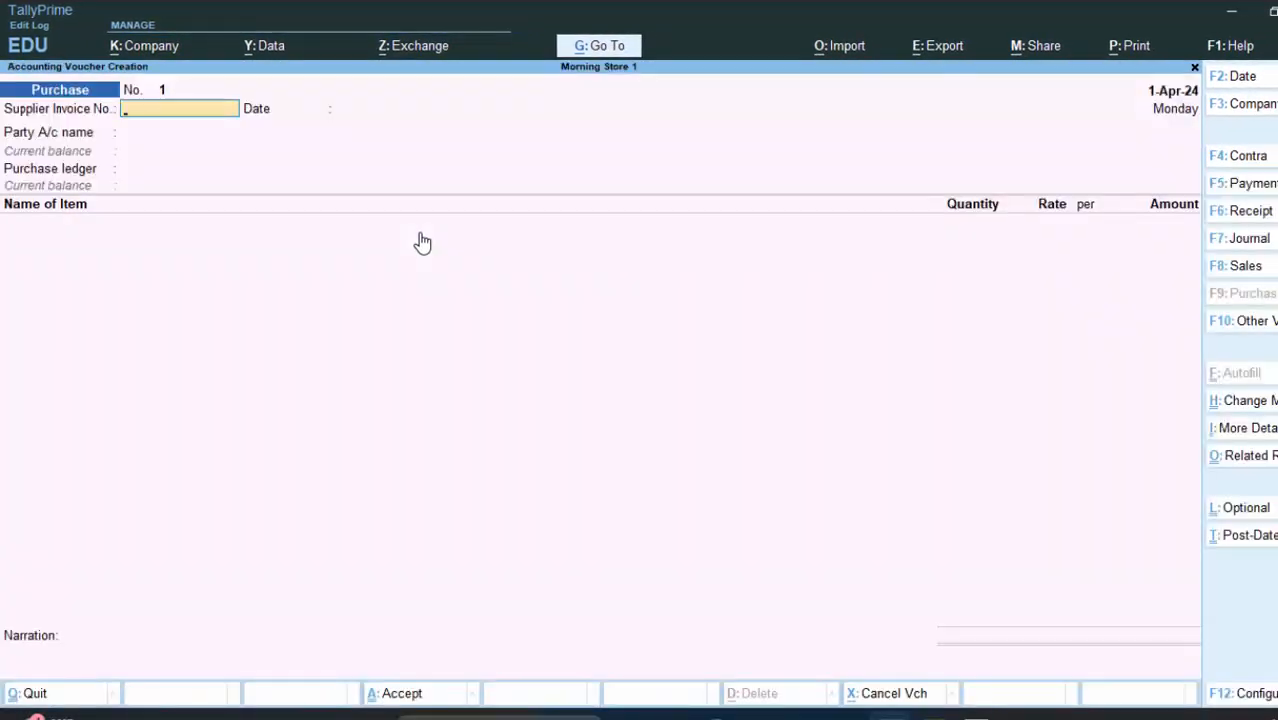
pyautogui.write('547447')
pyautogui.press('Return')
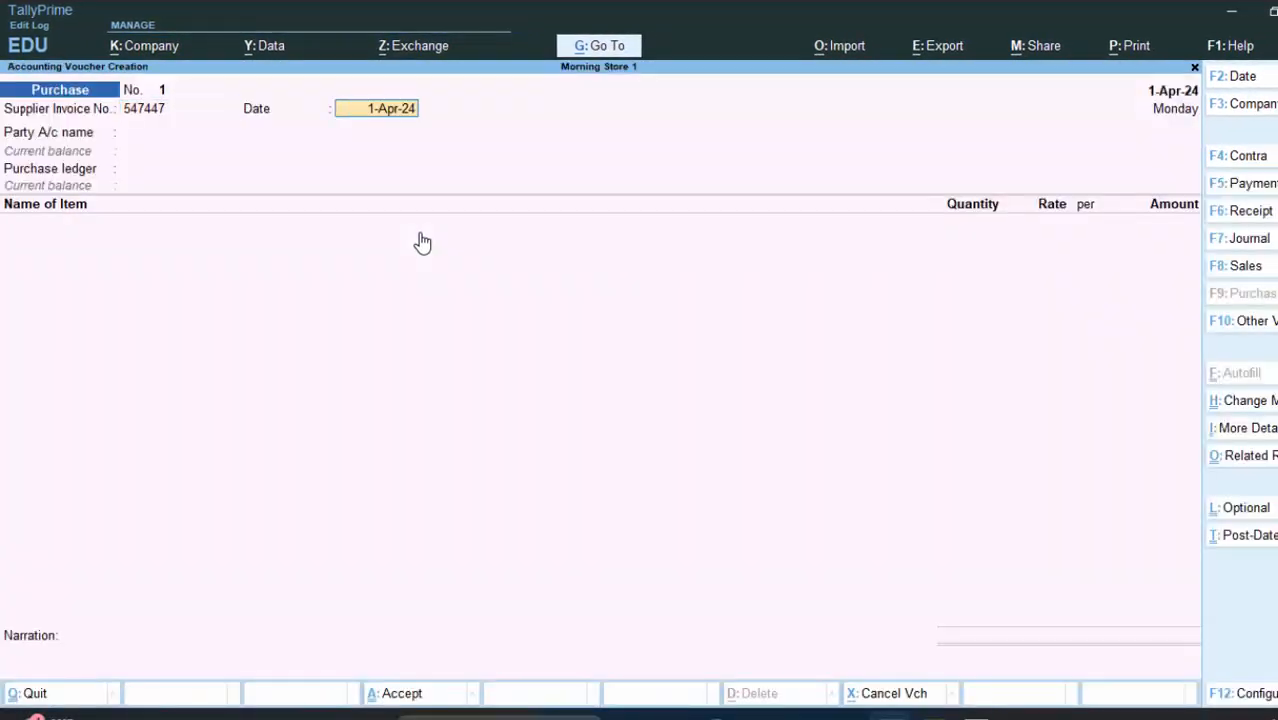
pyautogui.press('Return')
# Step: Choose Cash as the party account, leaving the receipt details blank and accepting the default party details
pyautogui.press('Return')
pyautogui.press('Return')
pyautogui.press('Return')
pyautogui.press('Return')
pyautogui.press('Return')
pyautogui.press('Return')
pyautogui.press('Return')
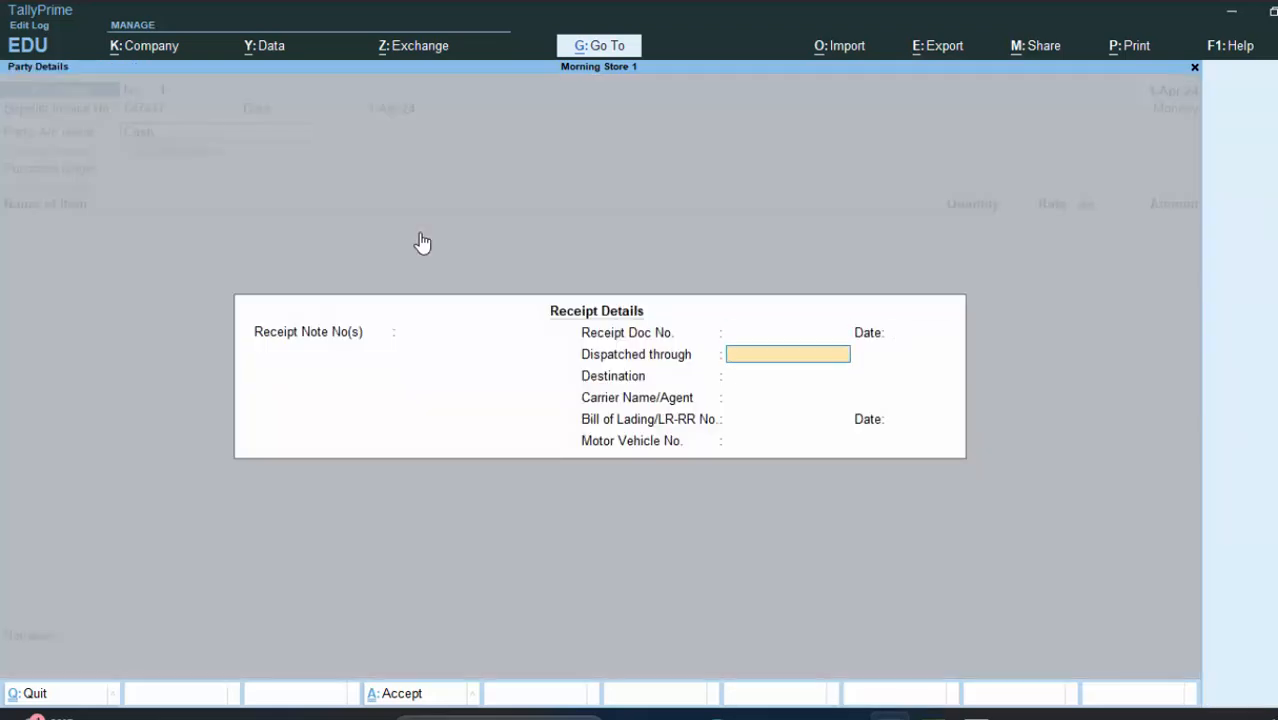
pyautogui.press('Return')
pyautogui.press('Return')
pyautogui.press('Return')
pyautogui.press('Return')
pyautogui.press('Return')
pyautogui.press('Return')
pyautogui.press('Return')
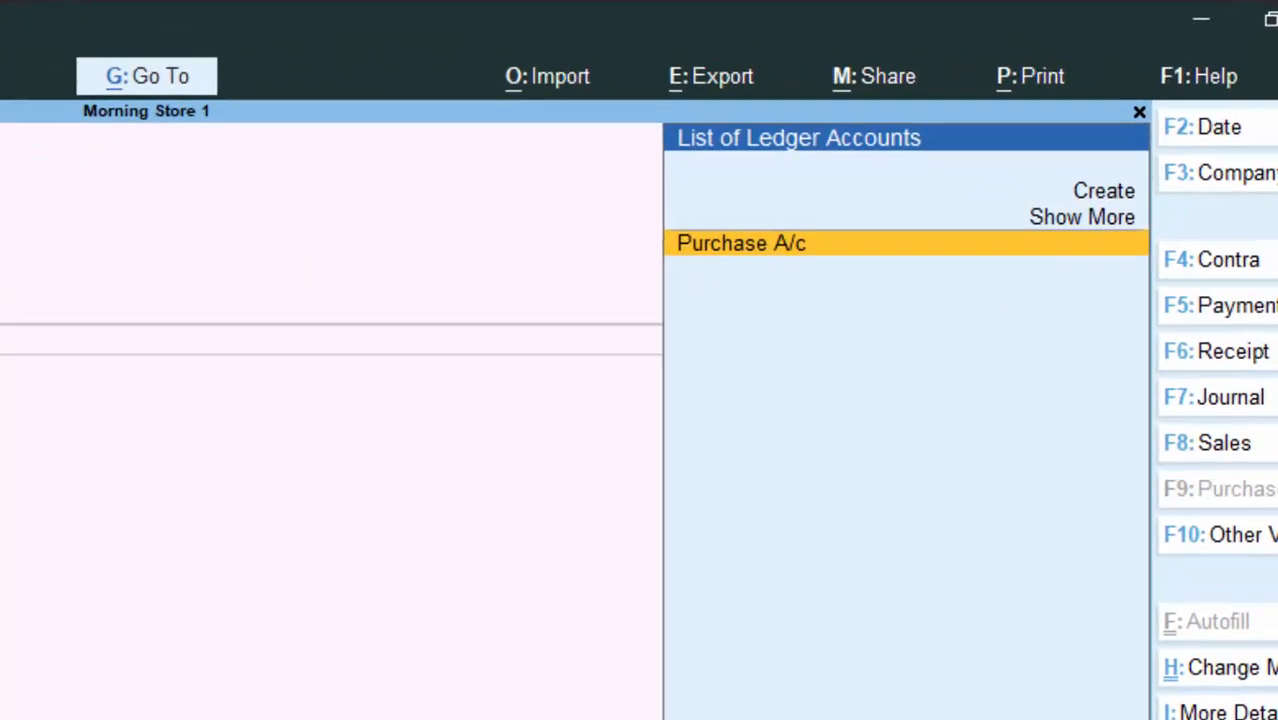
# Step: Select Purchase A/c as the purchase ledger and add Rice to the new voucher, 60 kg at 40.00 per kg
pyautogui.press('Return')
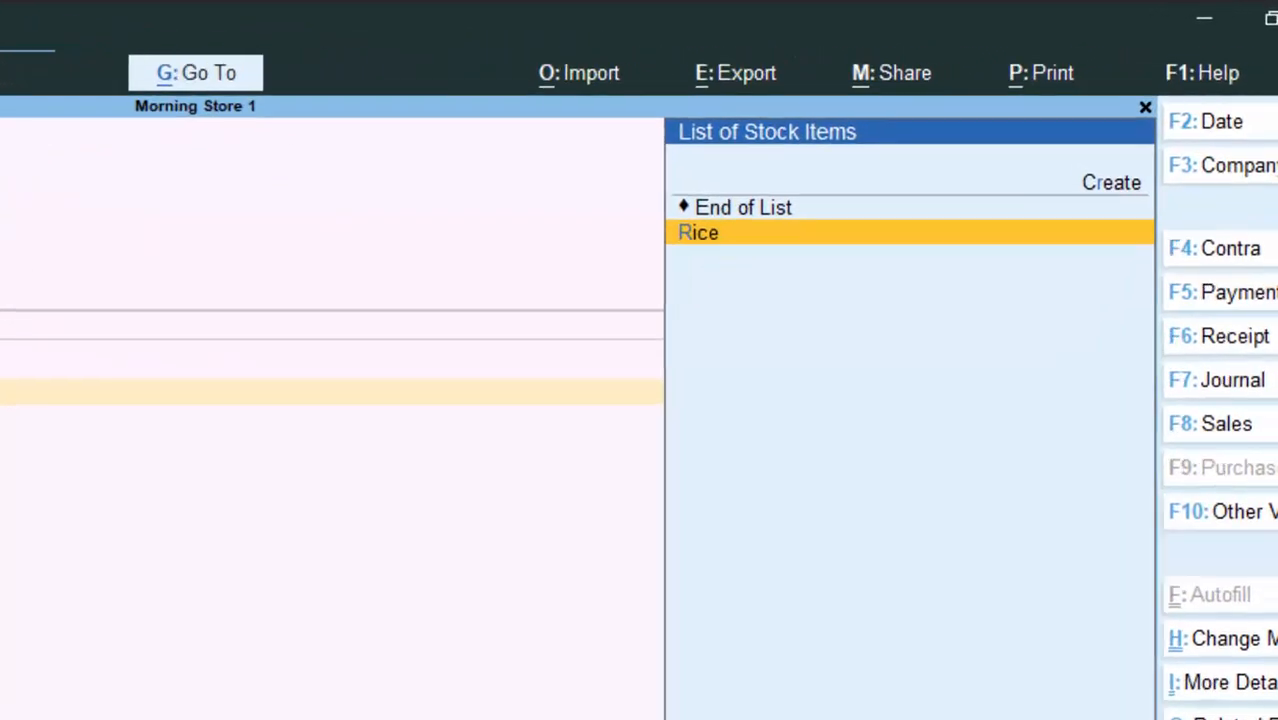
pyautogui.press('Return')
pyautogui.write('60')
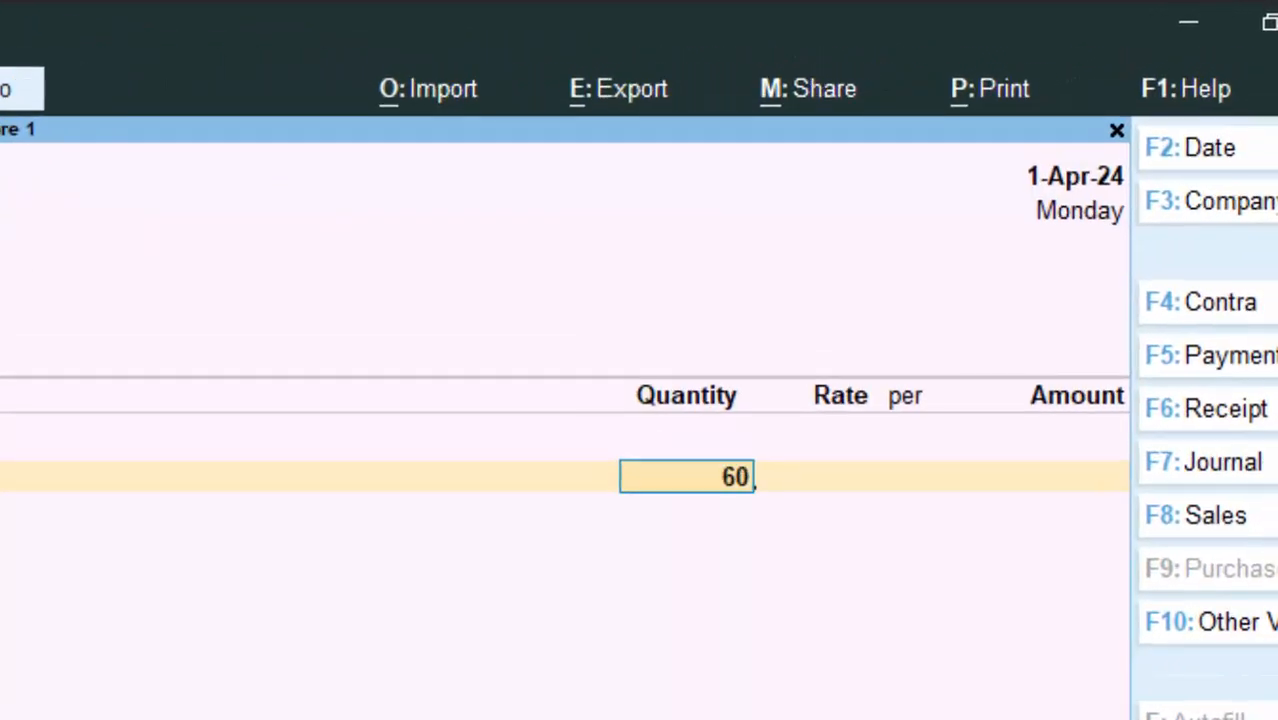
pyautogui.press('Return')
pyautogui.write('40')
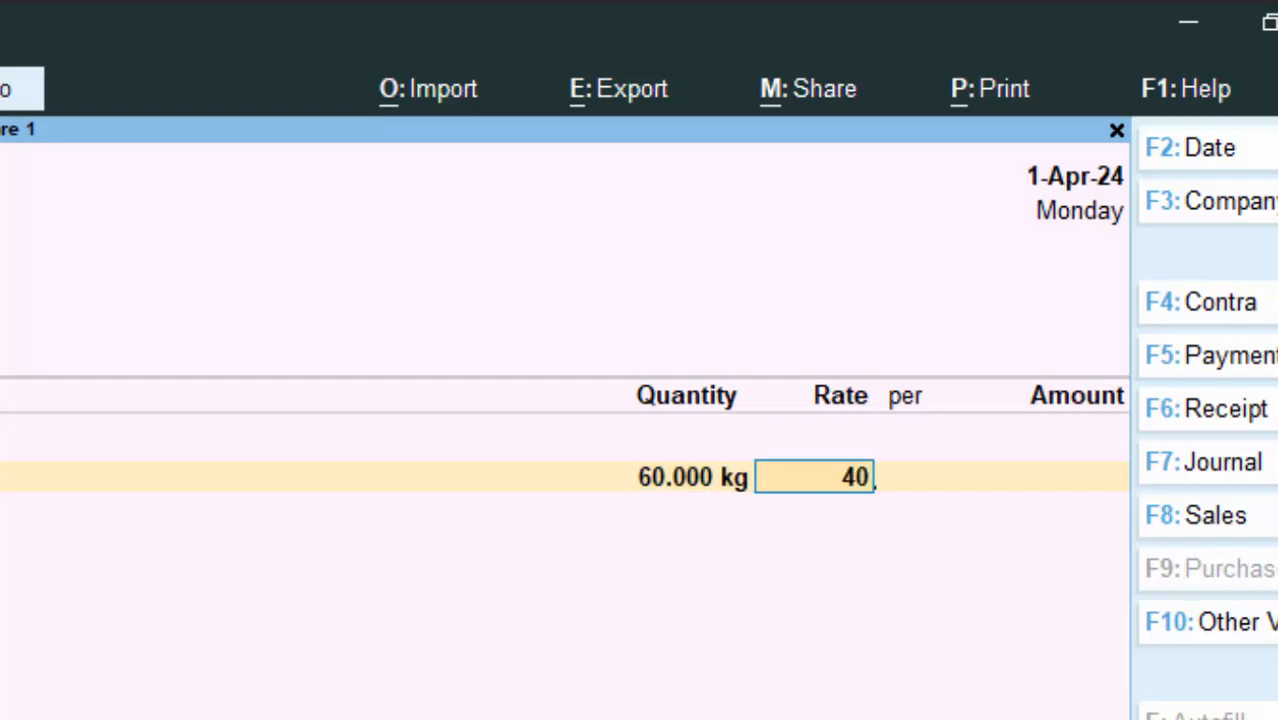
pyautogui.press('Return')
pyautogui.press('Return')
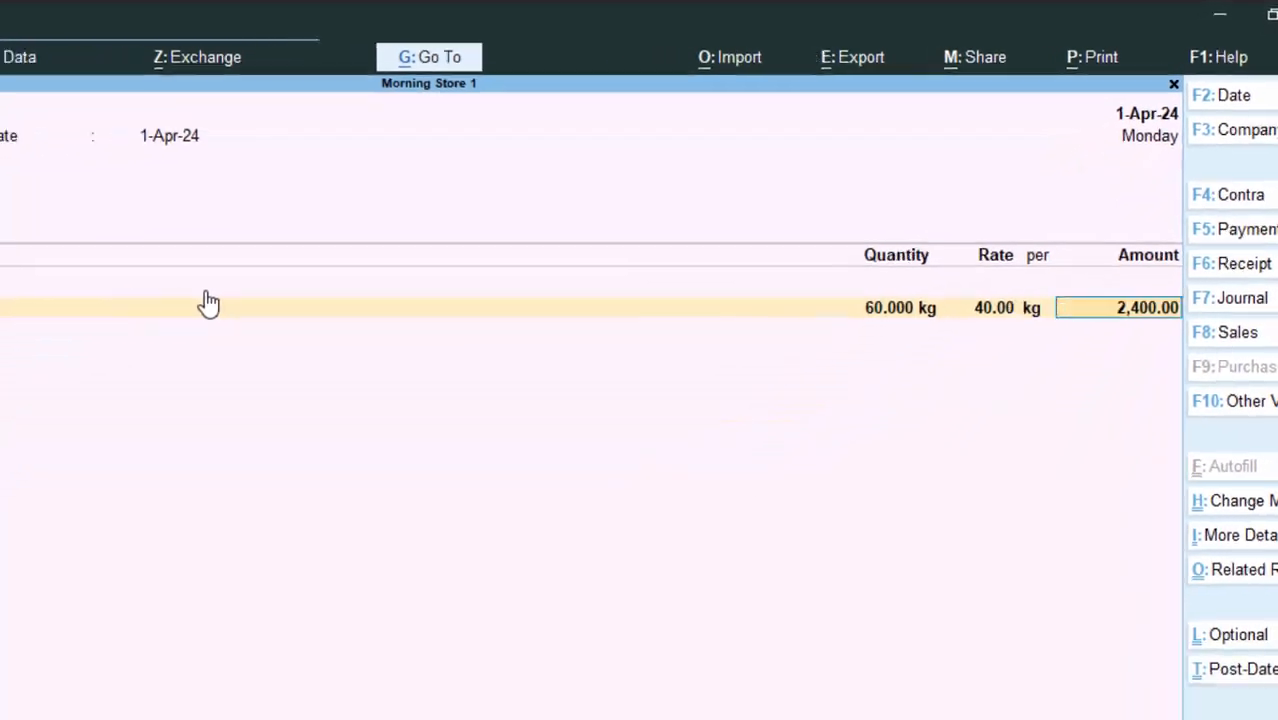
pyautogui.press('Return')
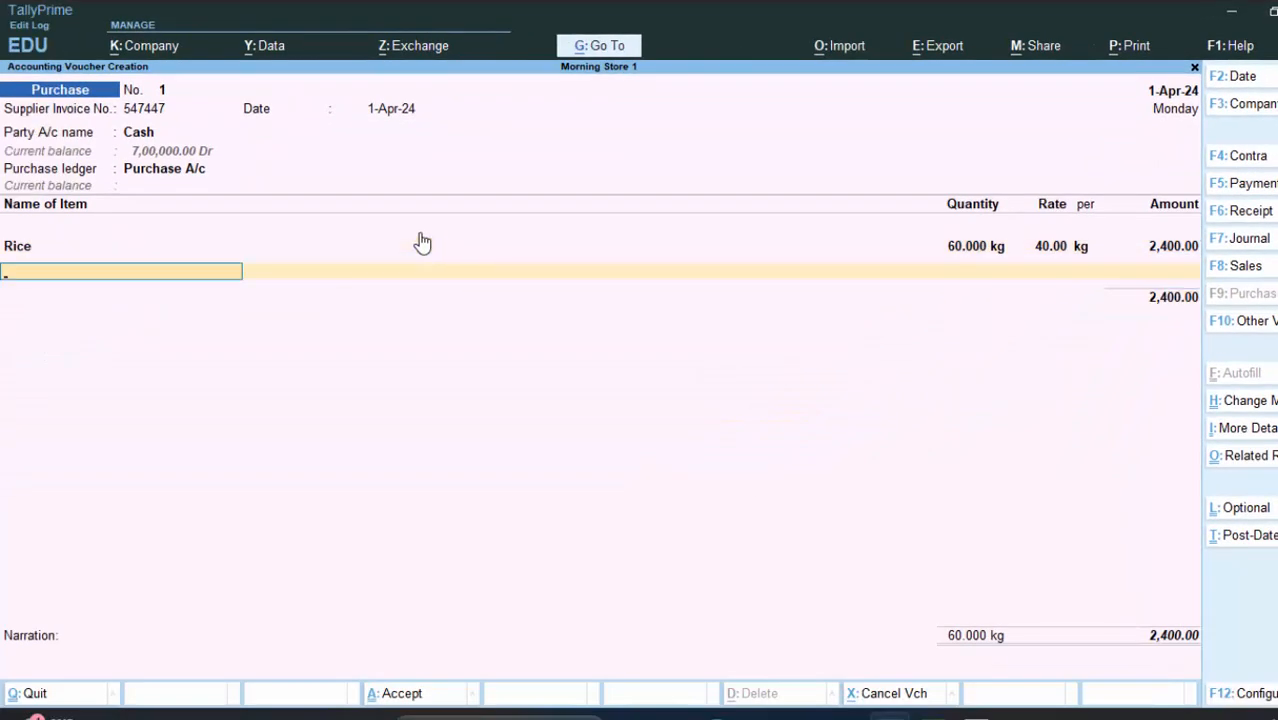
# Step: Add Pulse as the second item, with a quantity of 150 kg at 150.00 per kg
pyautogui.press('Return')
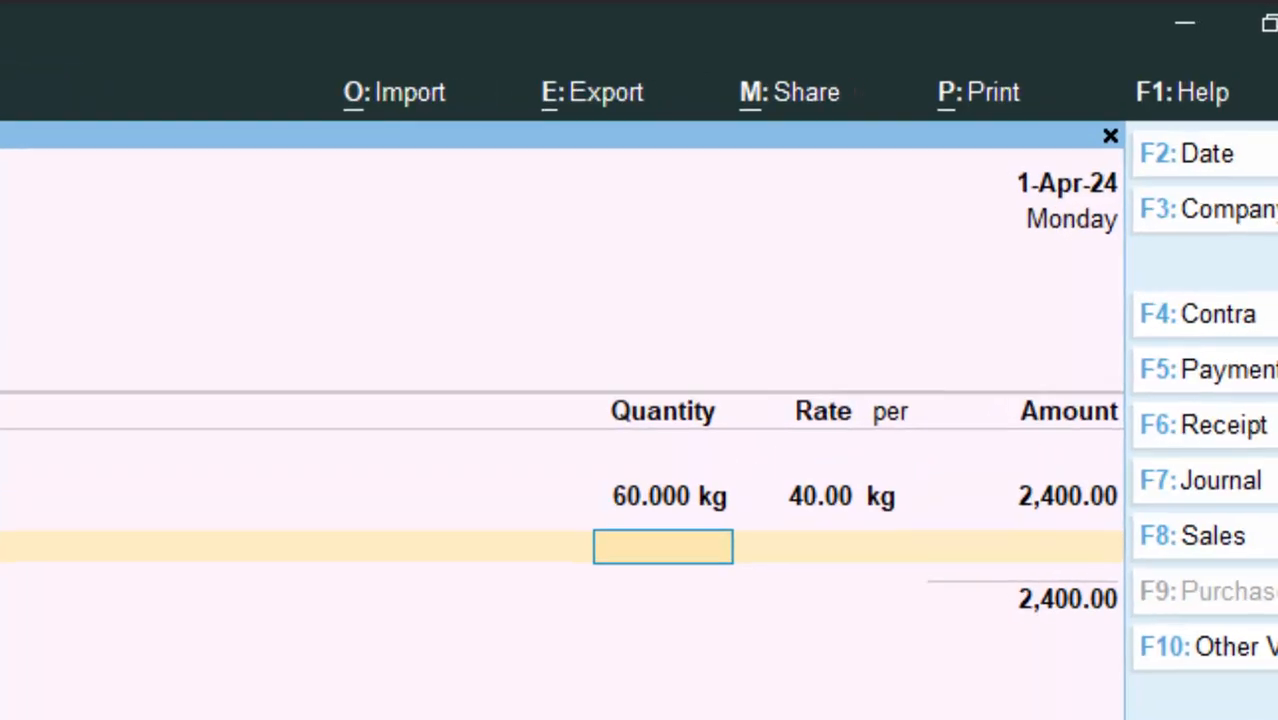
pyautogui.write('150')
pyautogui.press('Return')
pyautogui.press('BackSpace')
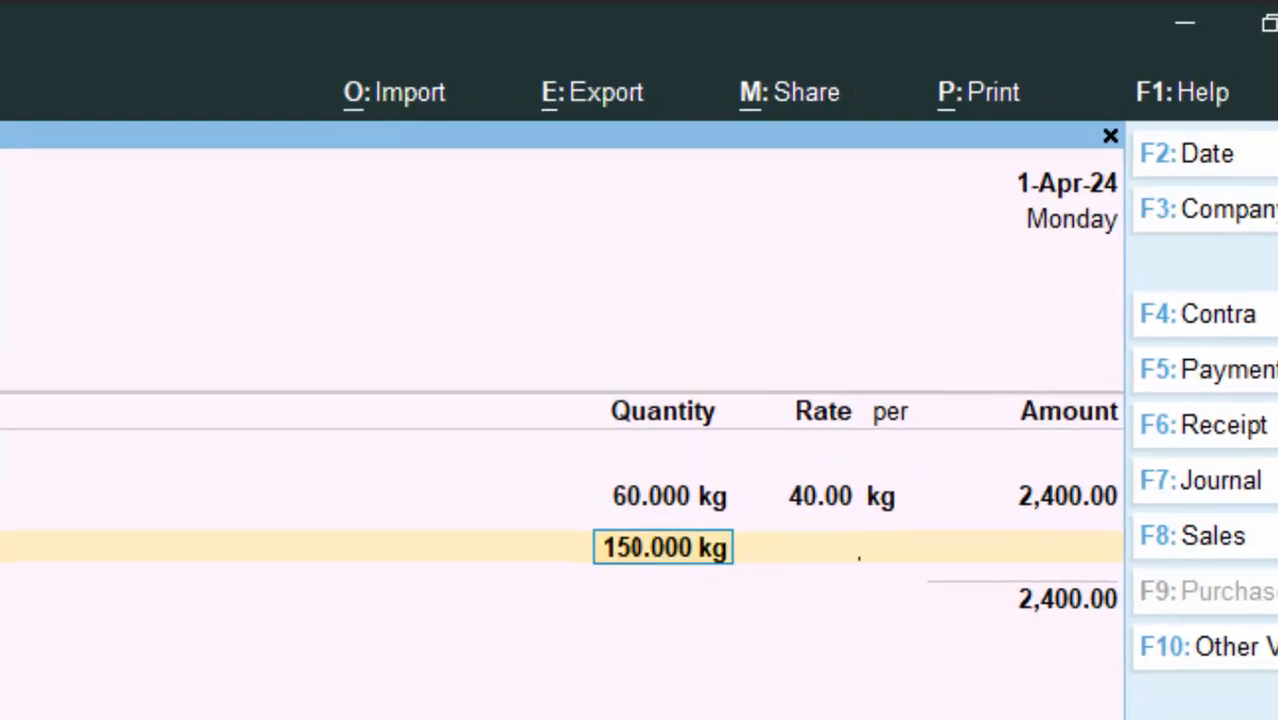
pyautogui.press('Return')
pyautogui.write('1')
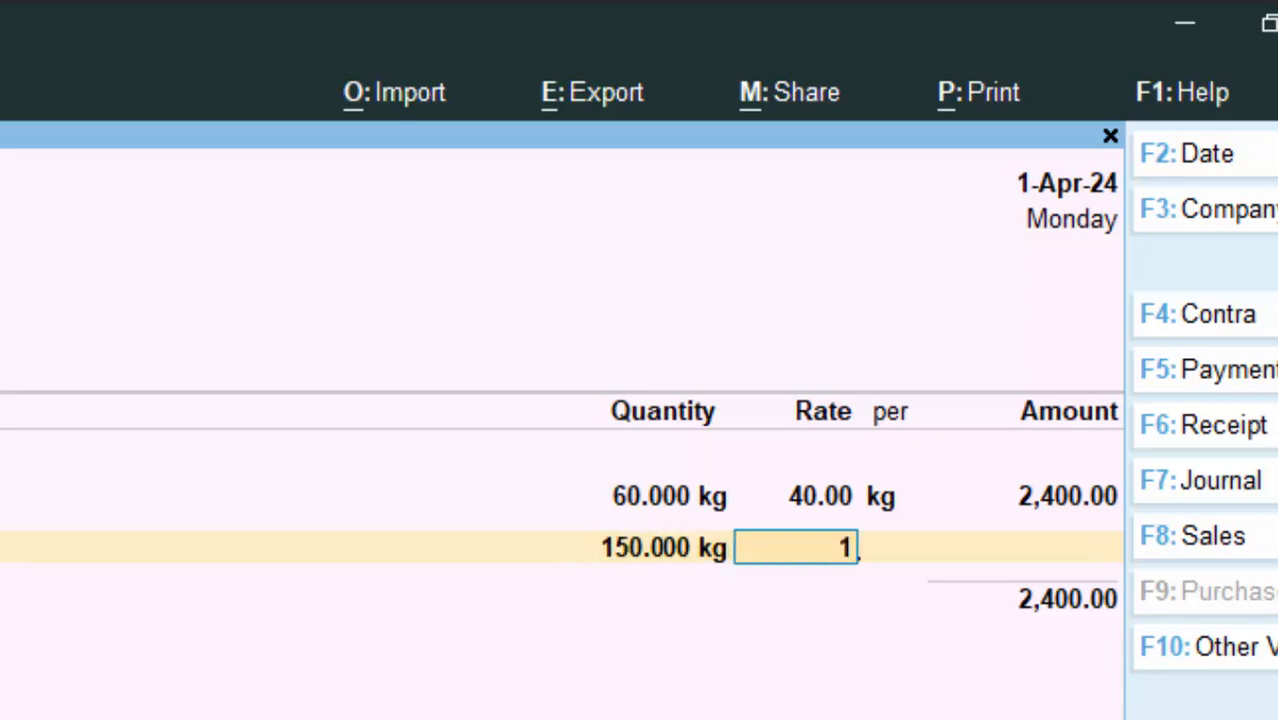
pyautogui.write('50')
pyautogui.press('Return')
pyautogui.press('Return')
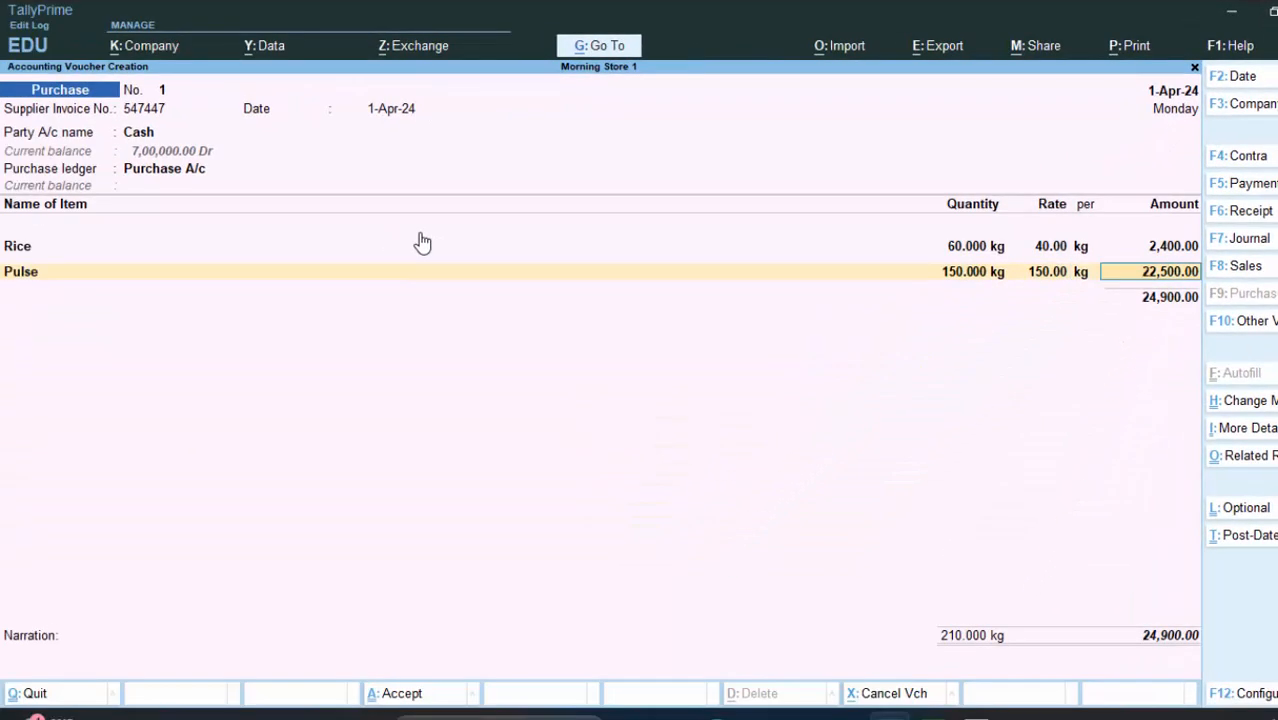
# Step: End the item list after Pulse, leave the narration blank, accept the purchase voucher and leave voucher entry
pyautogui.press('Return')
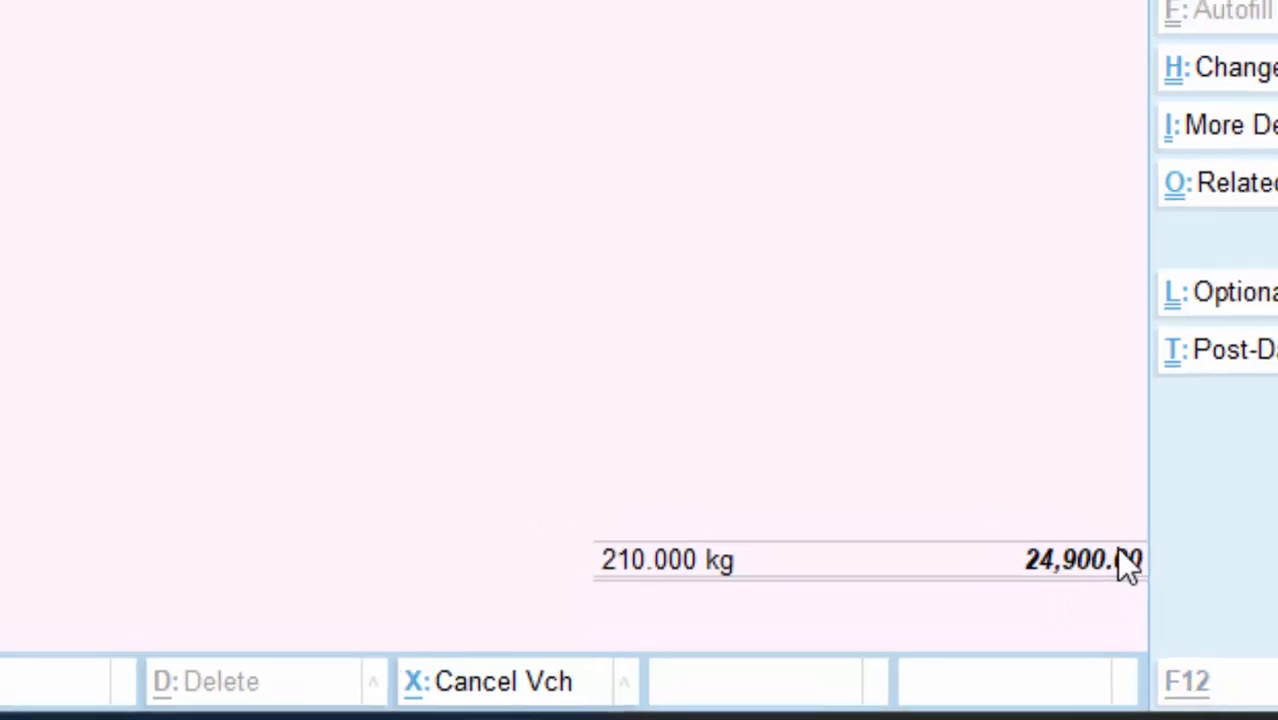
pyautogui.hotkey('alt', 'c')
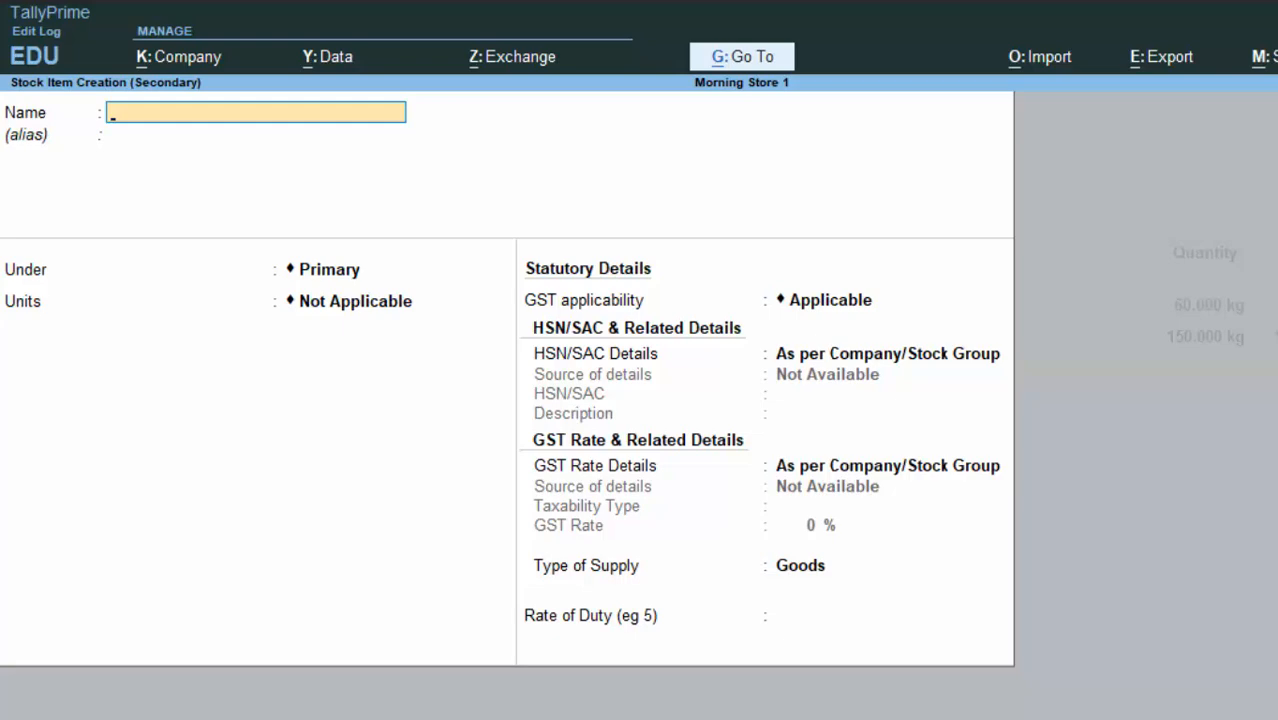
pyautogui.press('Escape')
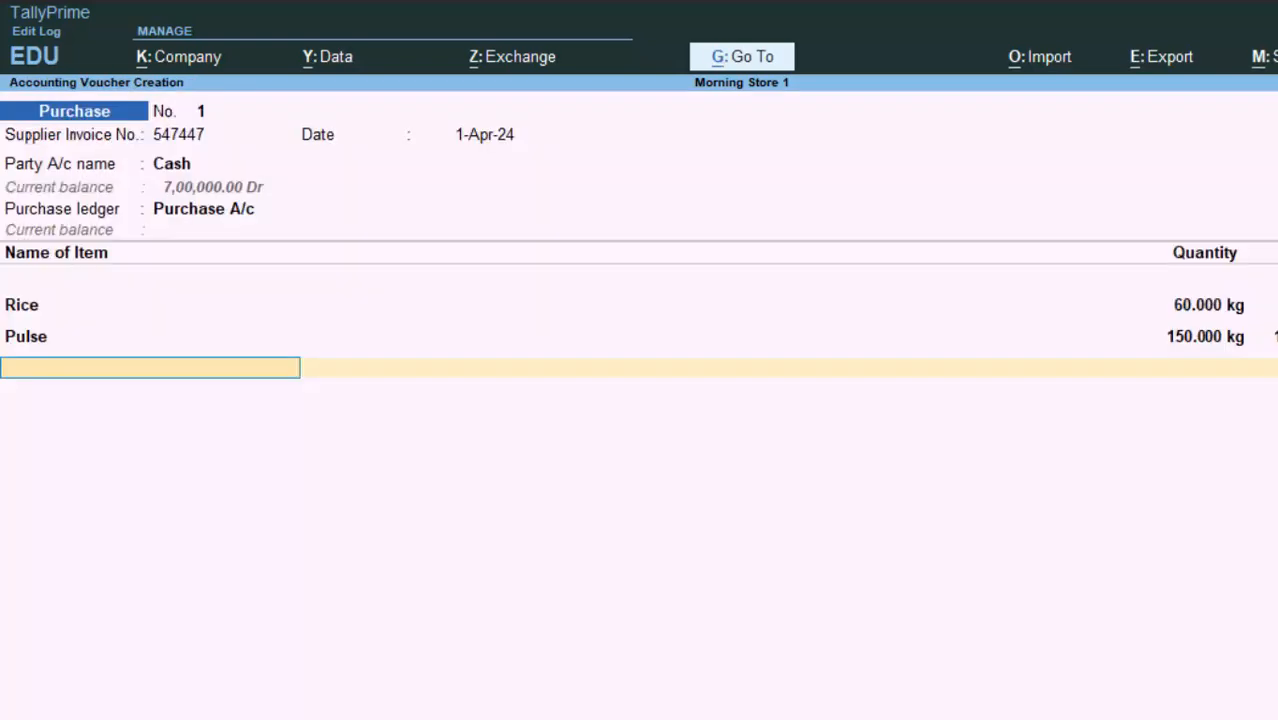
pyautogui.press('Return')
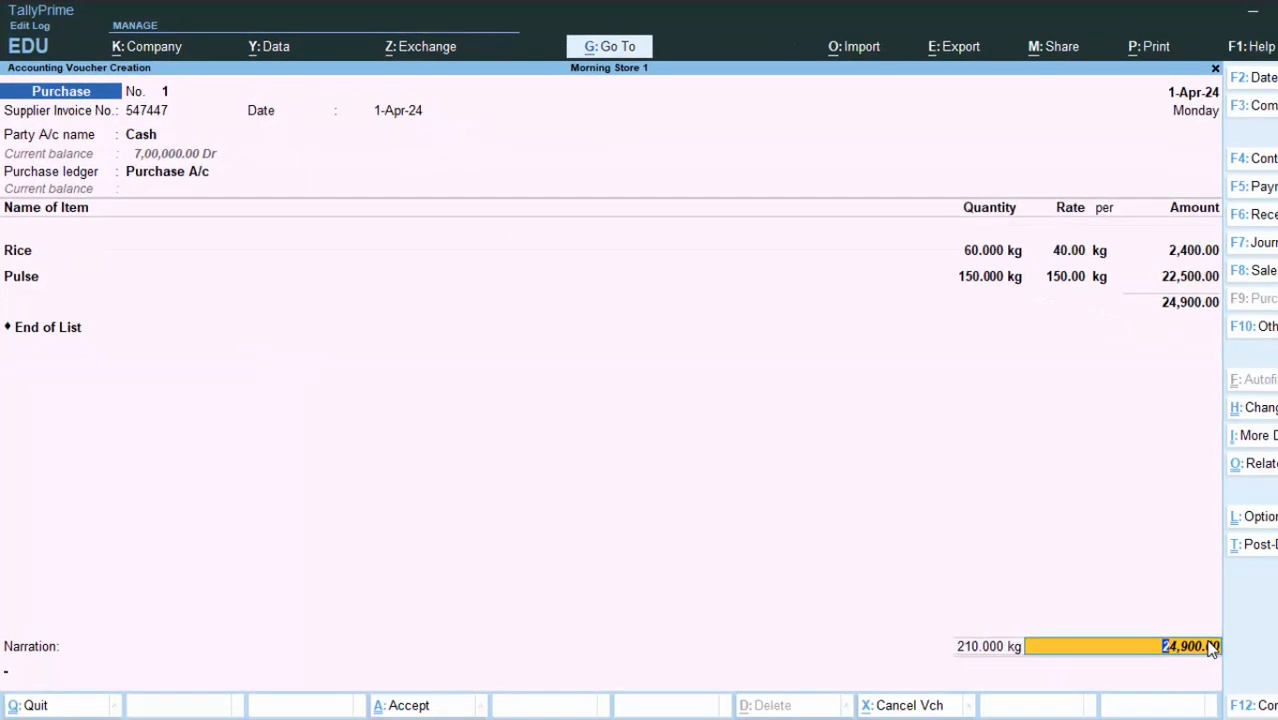
pyautogui.press('Return')
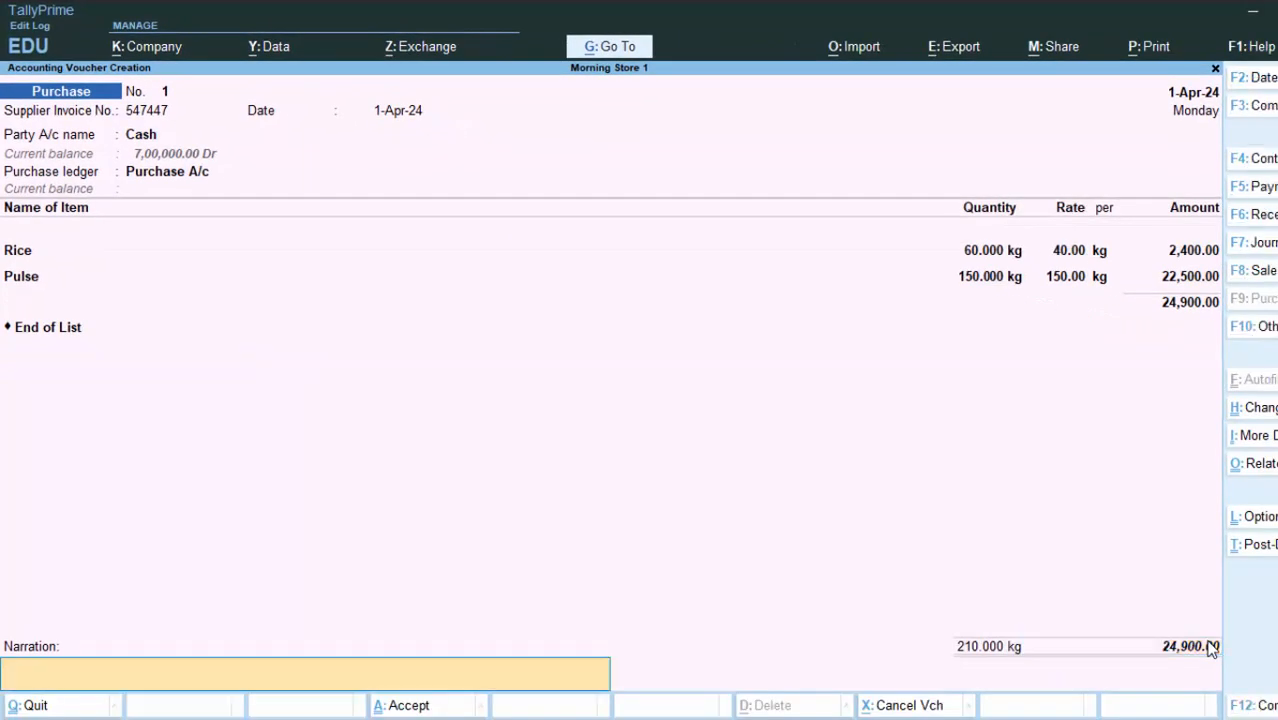
pyautogui.press('Return')
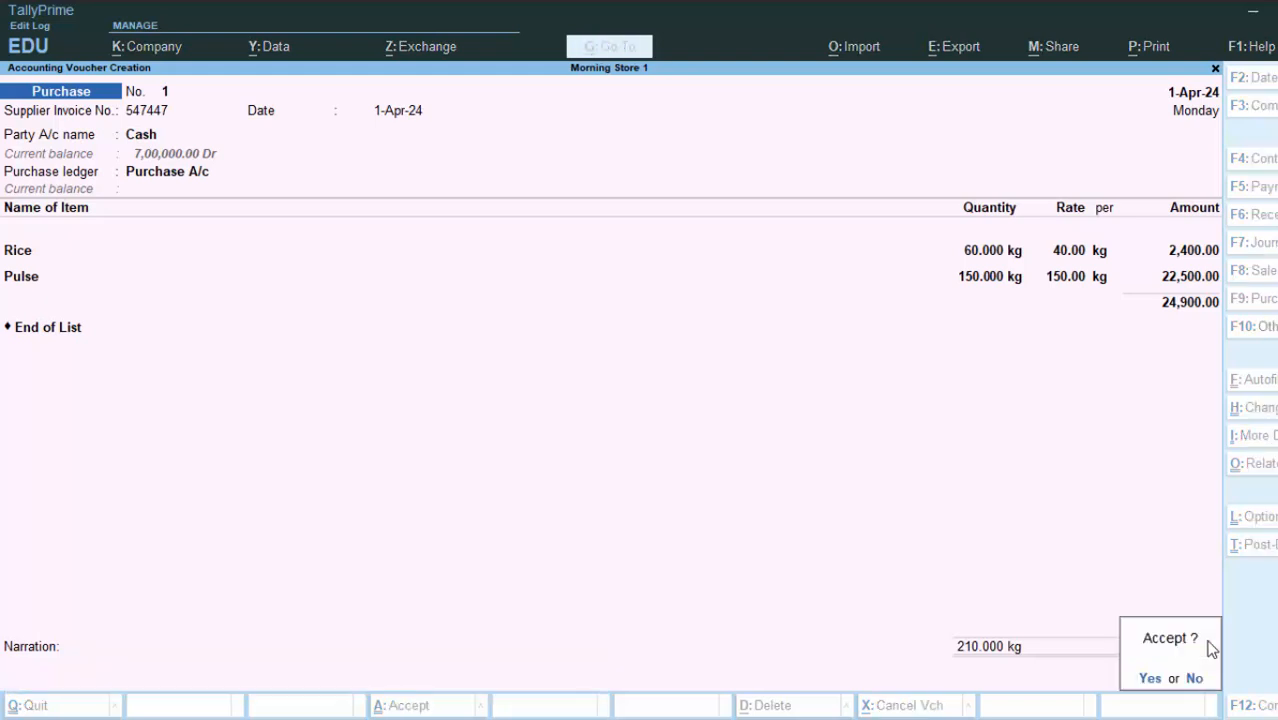
pyautogui.press('Return')
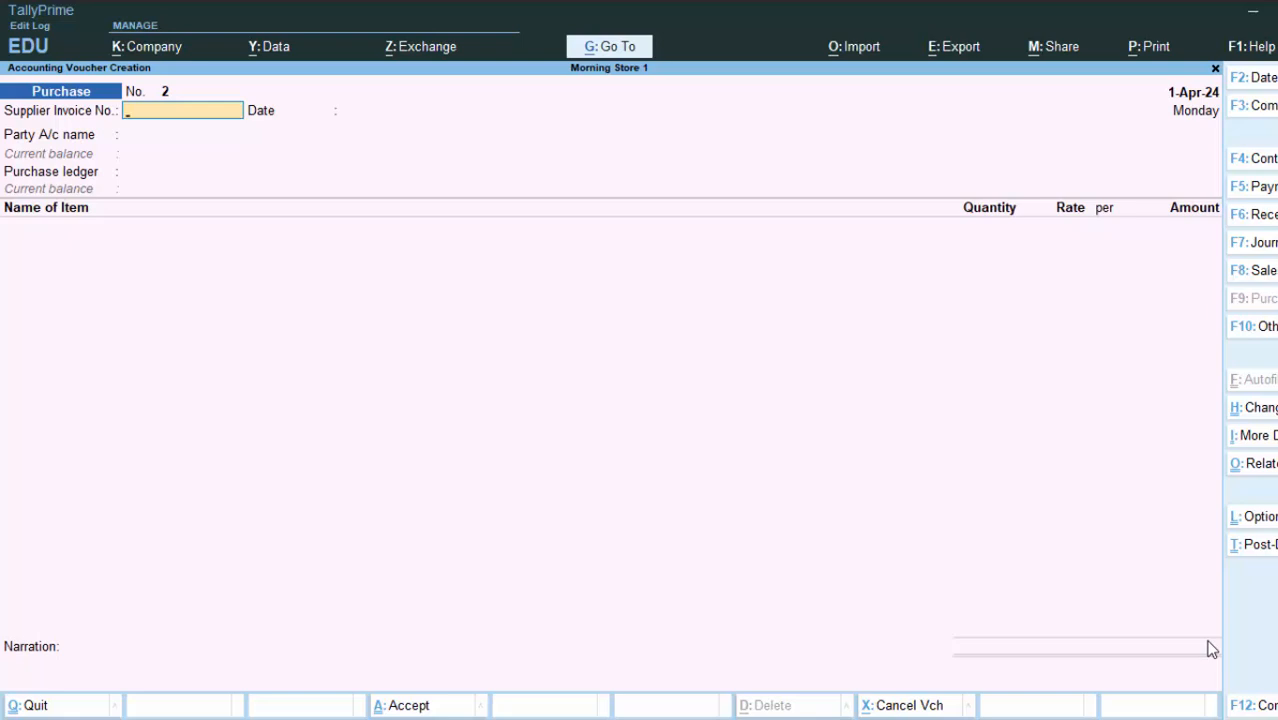
pyautogui.press('Escape')
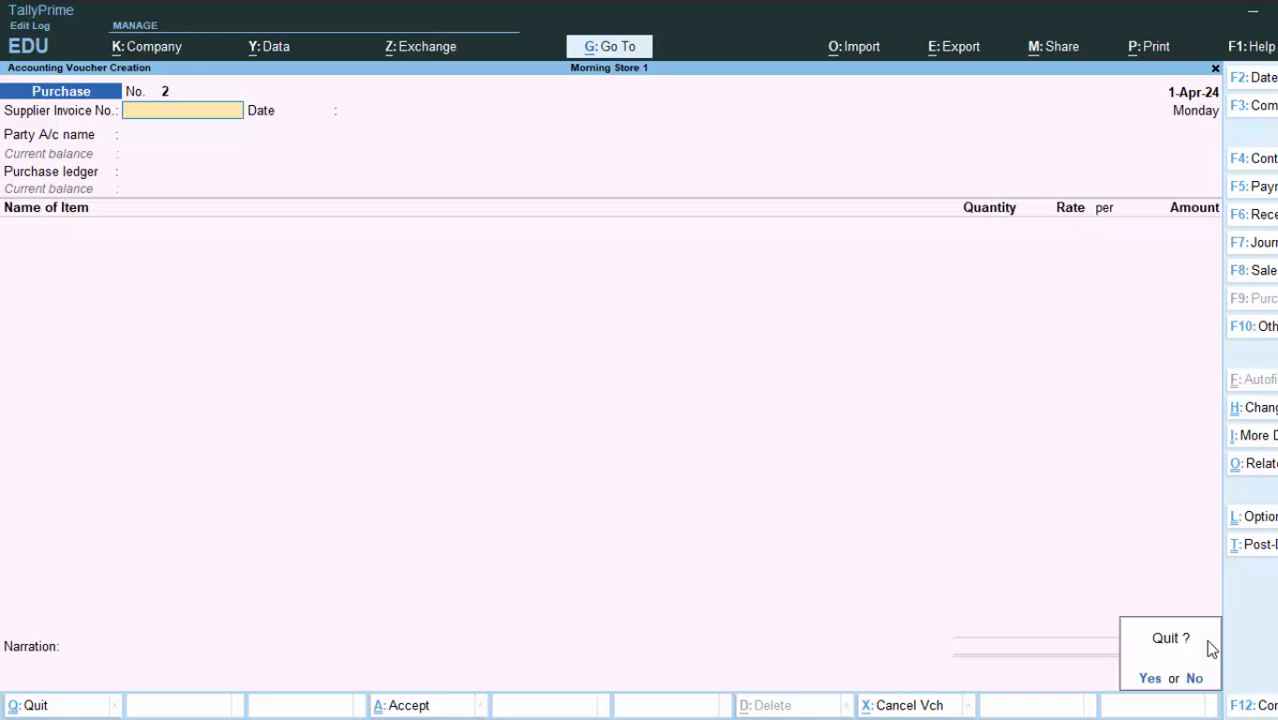
pyautogui.press('Return')
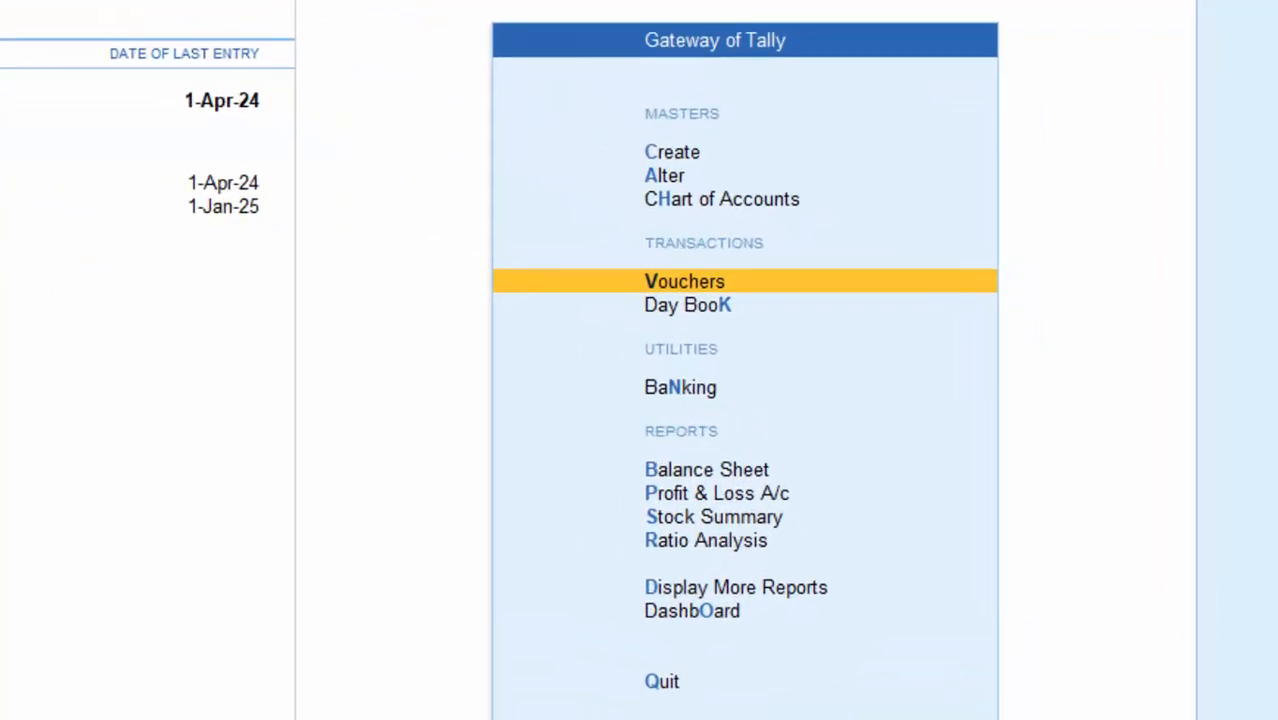
# Step: Open the Balance Sheet report for Morning Store 1
pyautogui.press('Down')
pyautogui.press('Down')
pyautogui.press('Down')
pyautogui.press('Down')
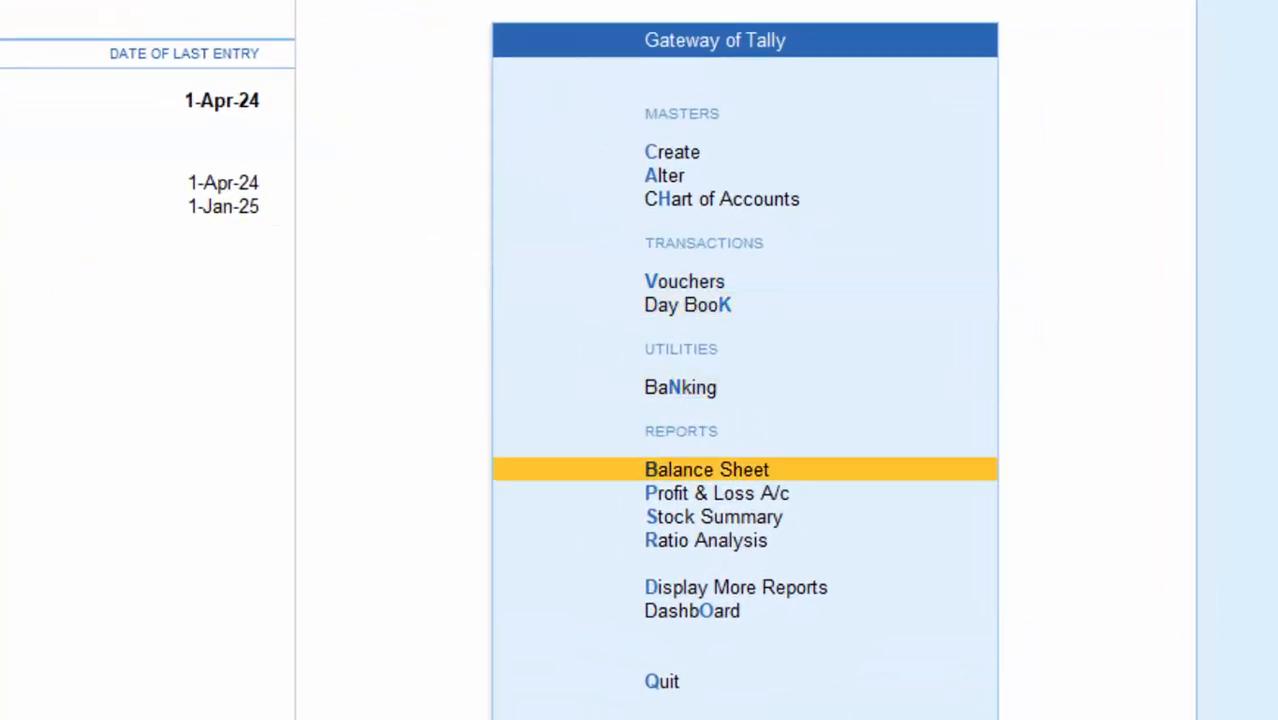
pyautogui.press('Up')
pyautogui.press('Return')
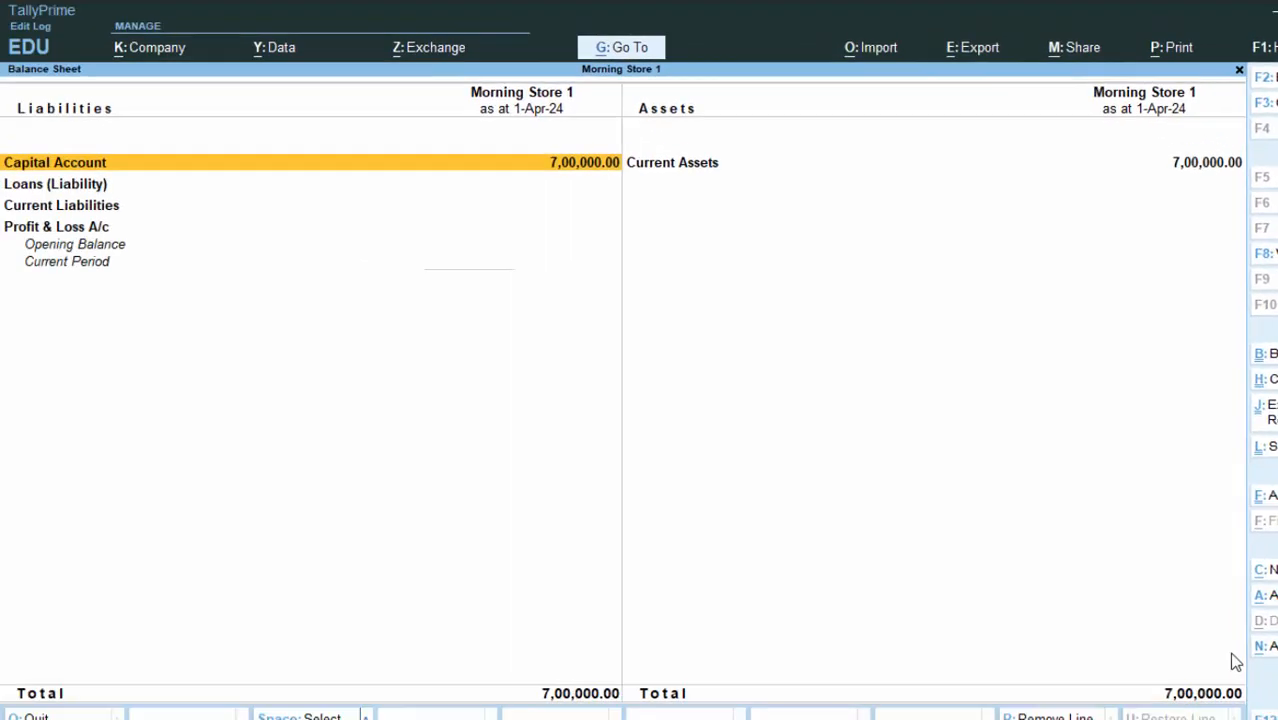
# Step: Drill down from Capital Account through Capital A/c and April to the Cash receipt voucher, and return to the Balance Sheet
pyautogui.press('Return')
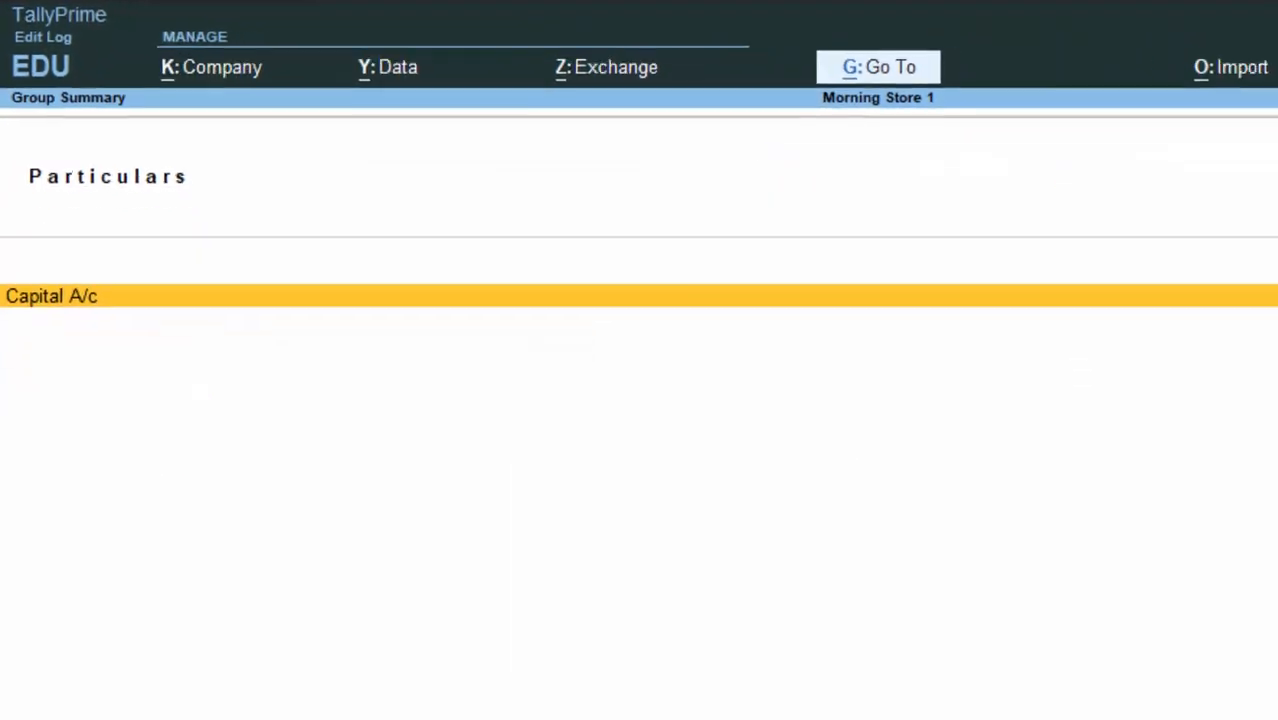
pyautogui.press('Return')
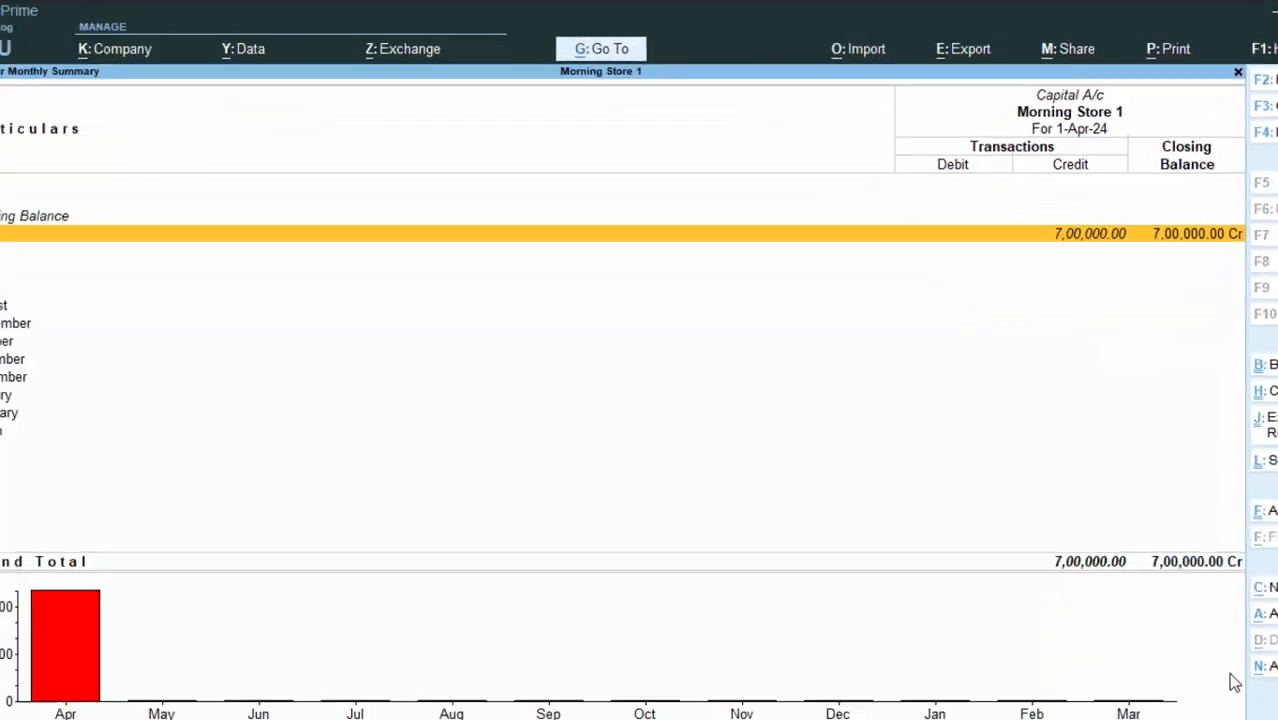
pyautogui.press('Return')
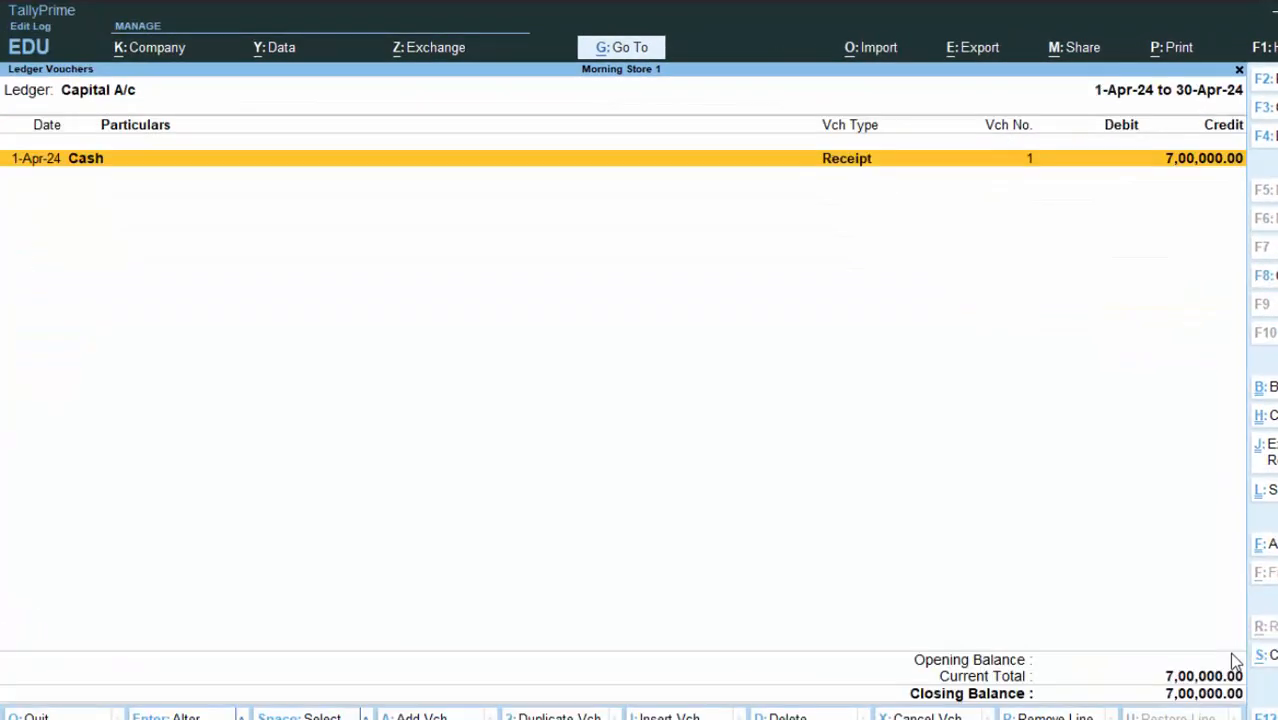
pyautogui.press('Return')
pyautogui.press('Escape')
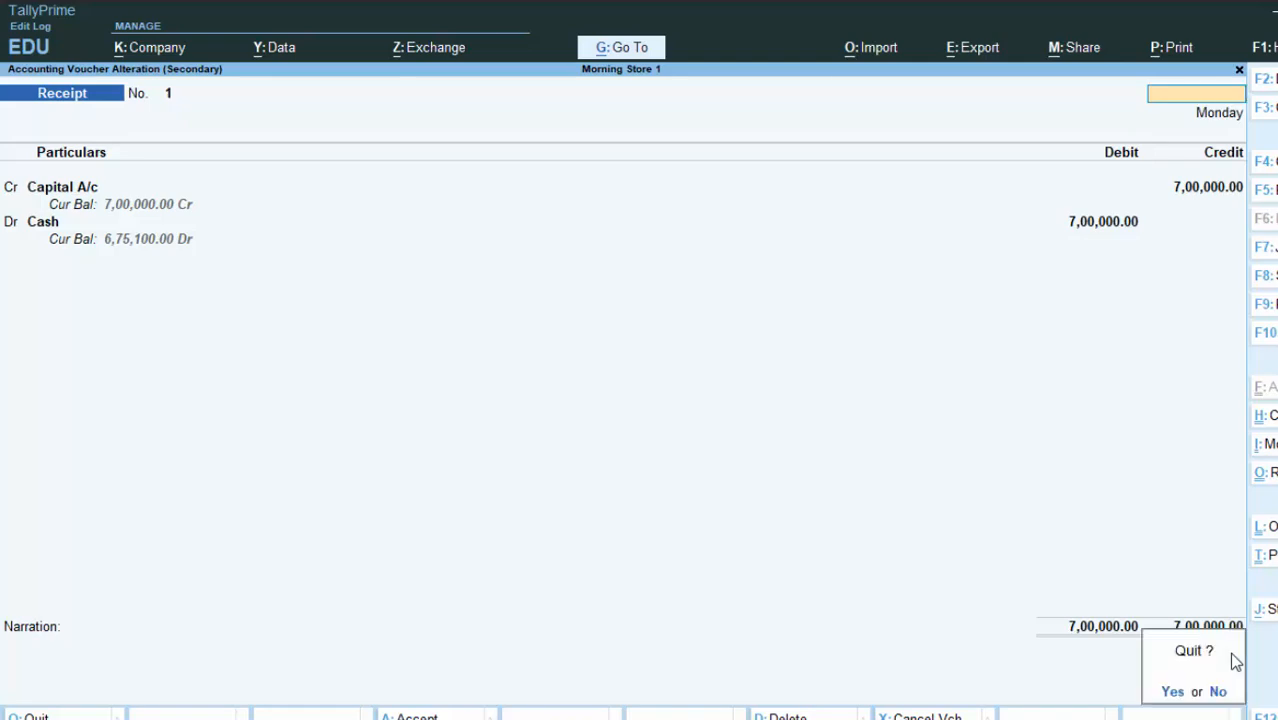
pyautogui.press('y')
pyautogui.press('Escape')
pyautogui.press('Escape')
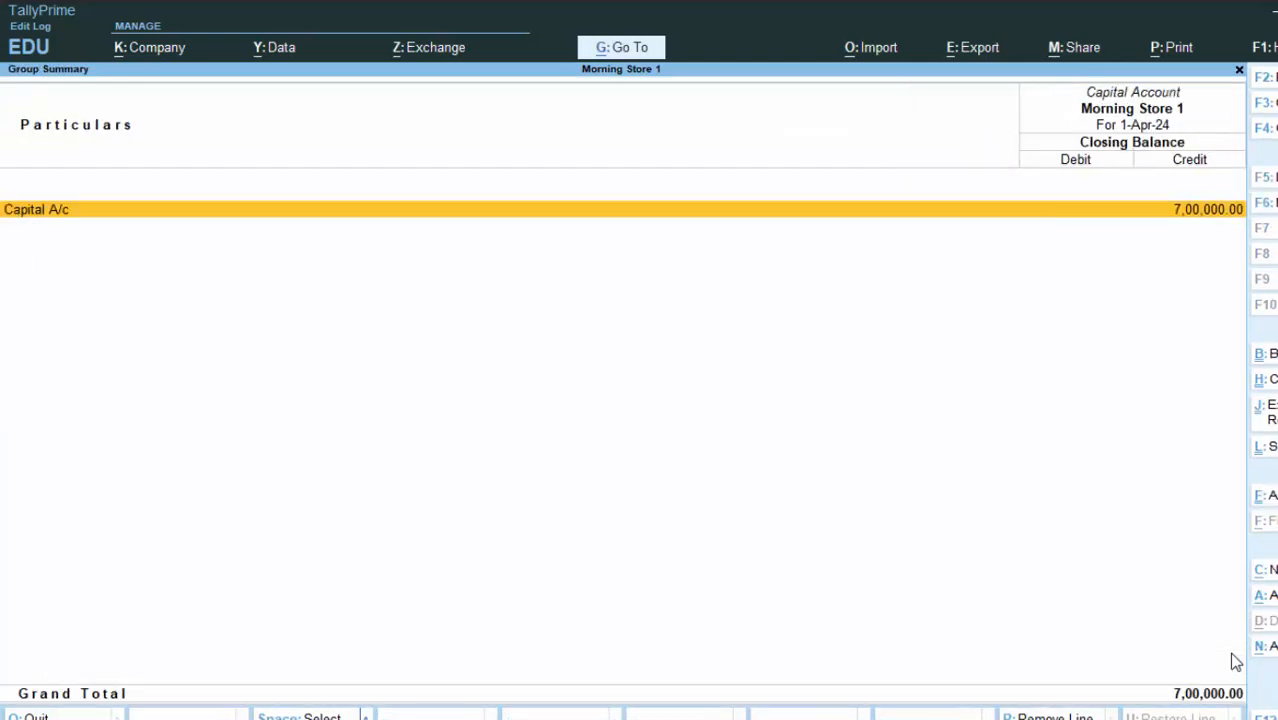
pyautogui.press('Escape')
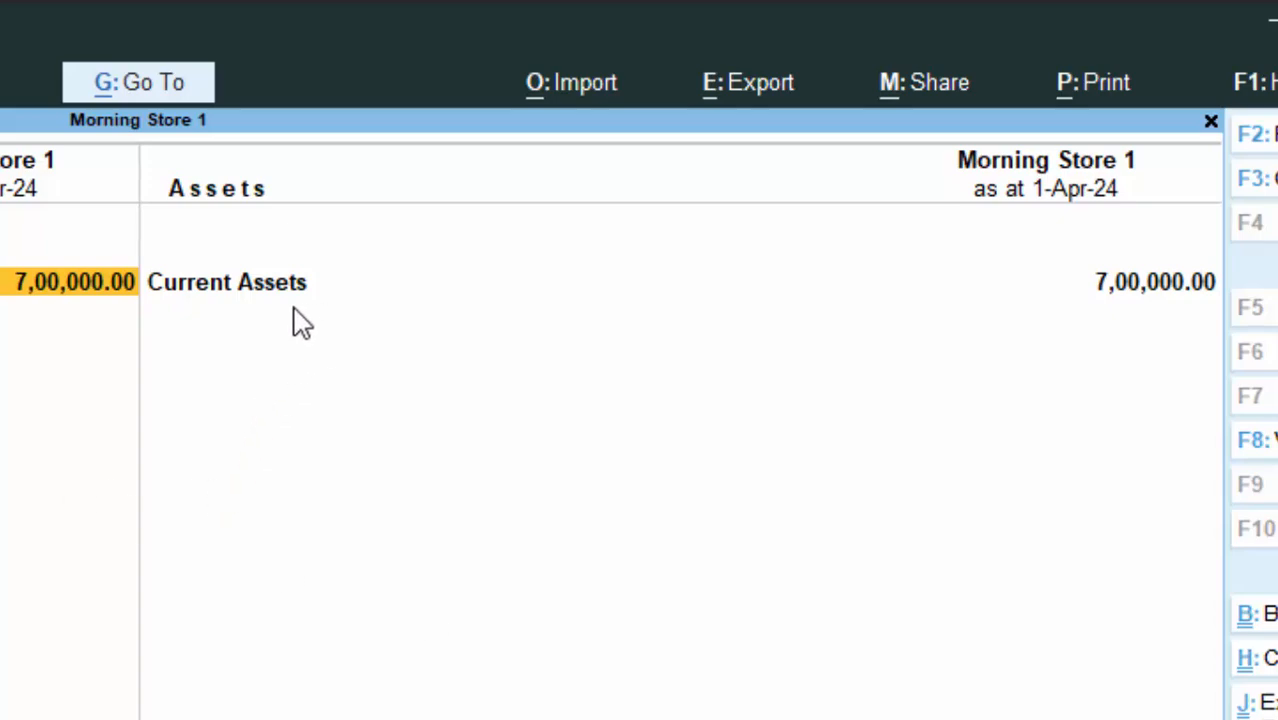
# Step: Examine closing stock and cash-in-hand in the Current Assets group summary, and return to Gateway of Tally
pyautogui.click(270, 297)
pyautogui.click(270, 297)
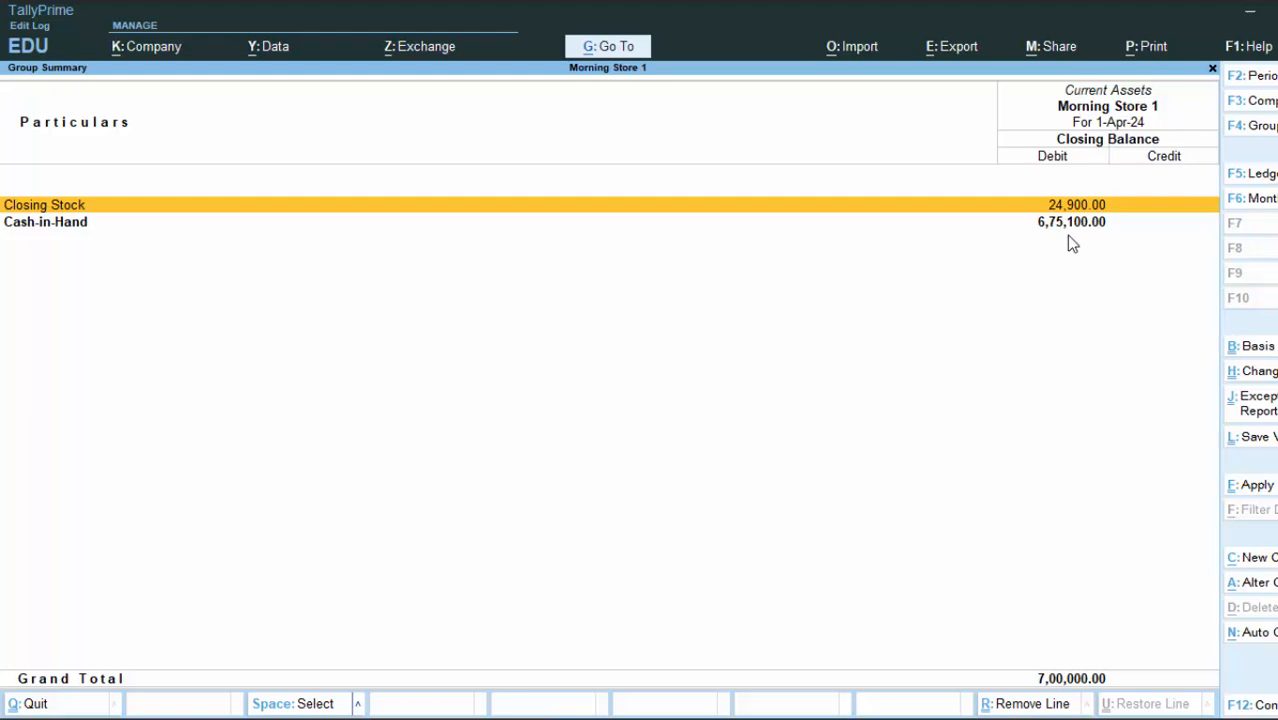
pyautogui.press('Escape')
pyautogui.press('Escape')
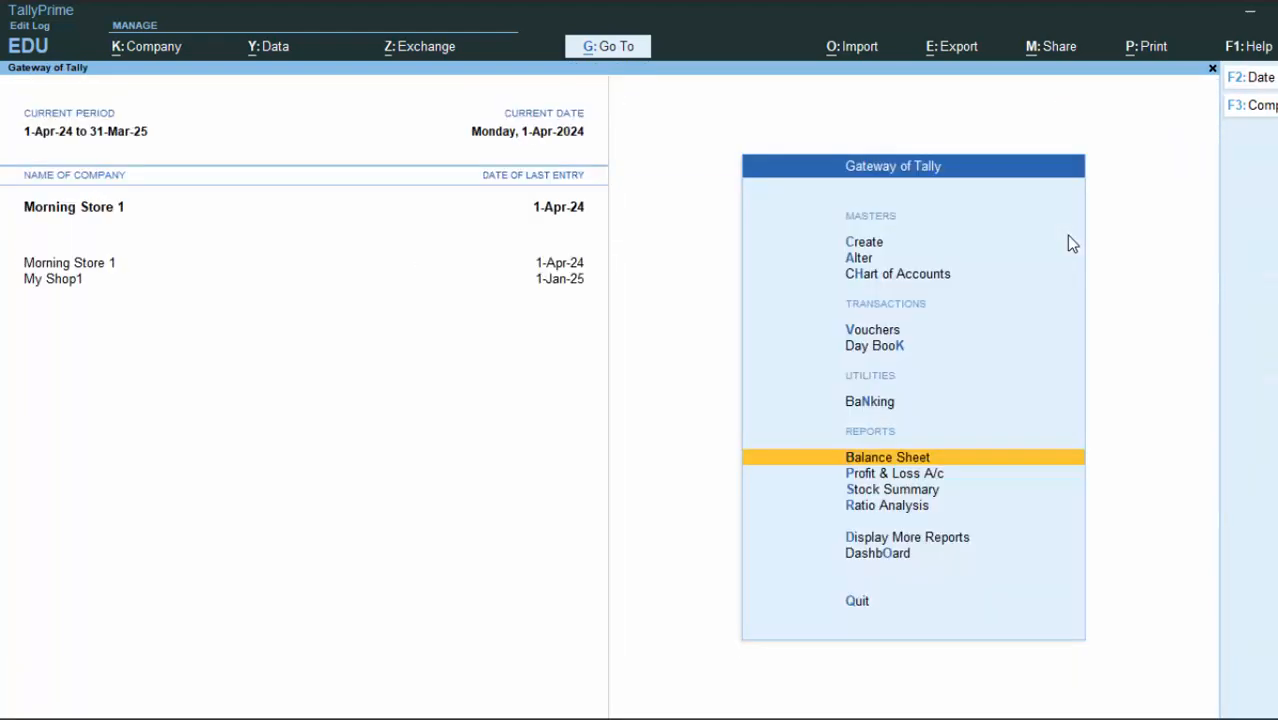
# Step: Reopen the Balance Sheet and drill into the Current Assets amount to review its breakdown
pyautogui.press('Return')
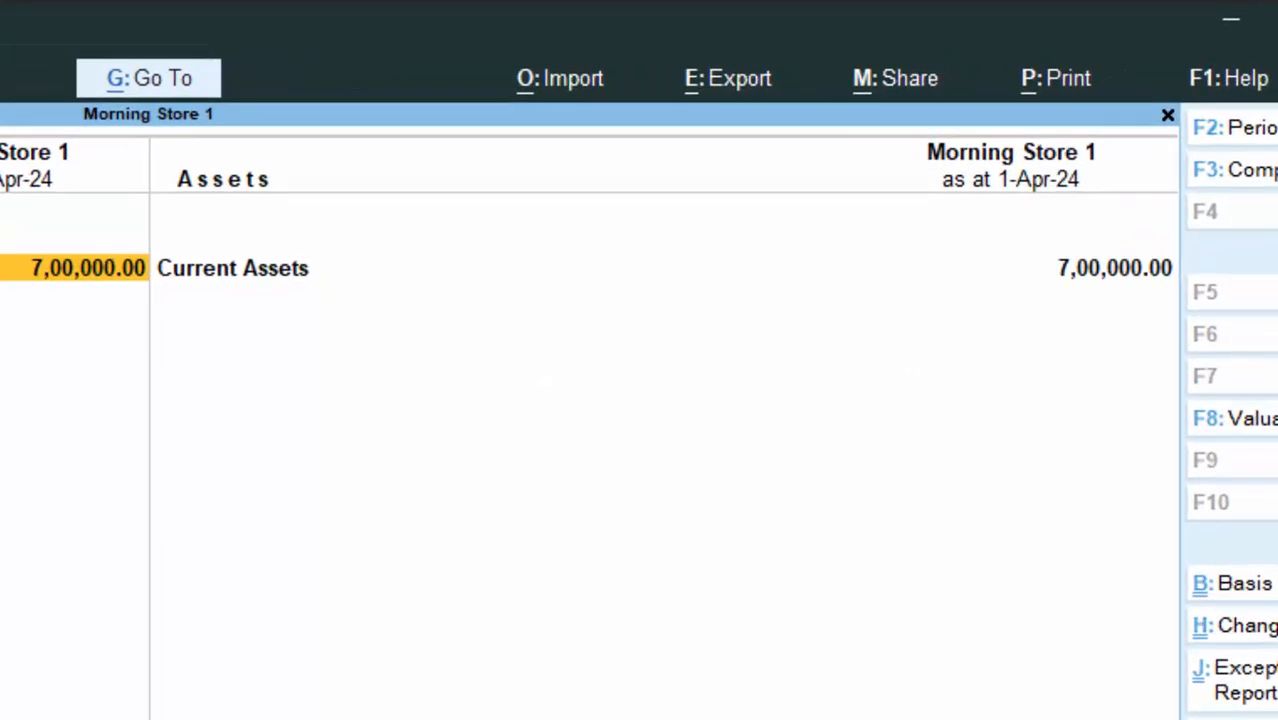
pyautogui.click(1110, 282)
pyautogui.click(1107, 278)
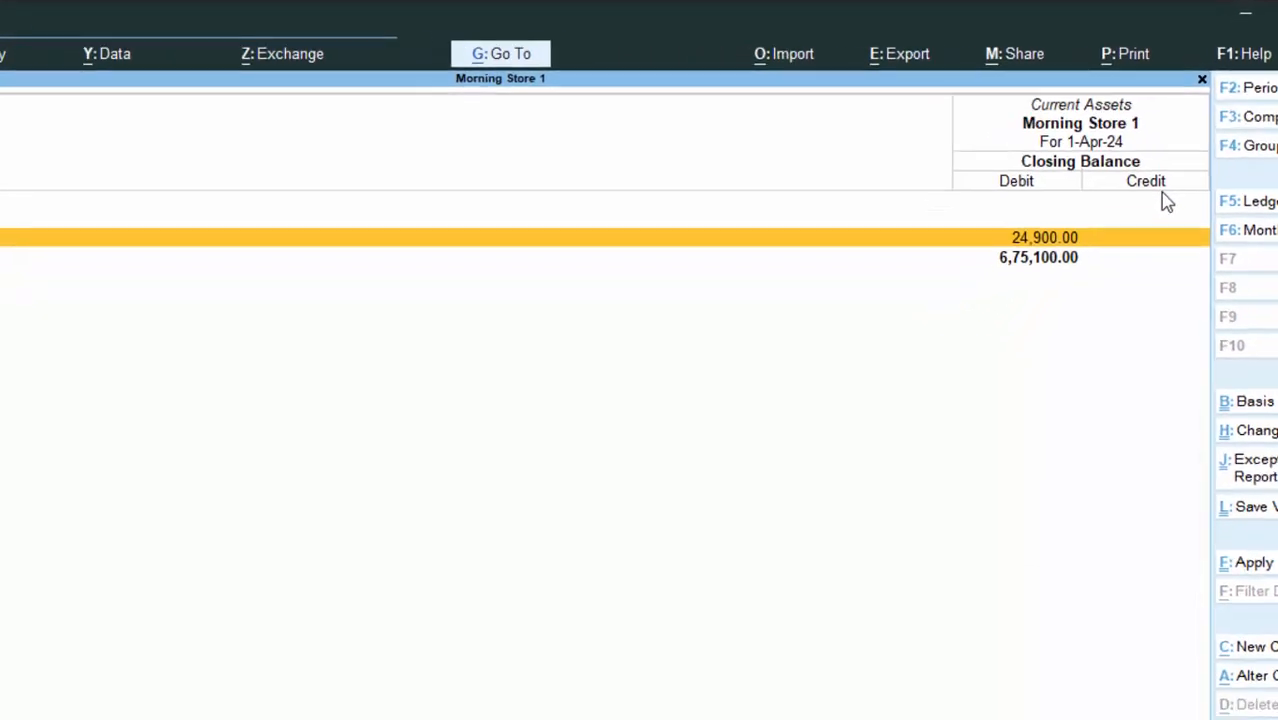